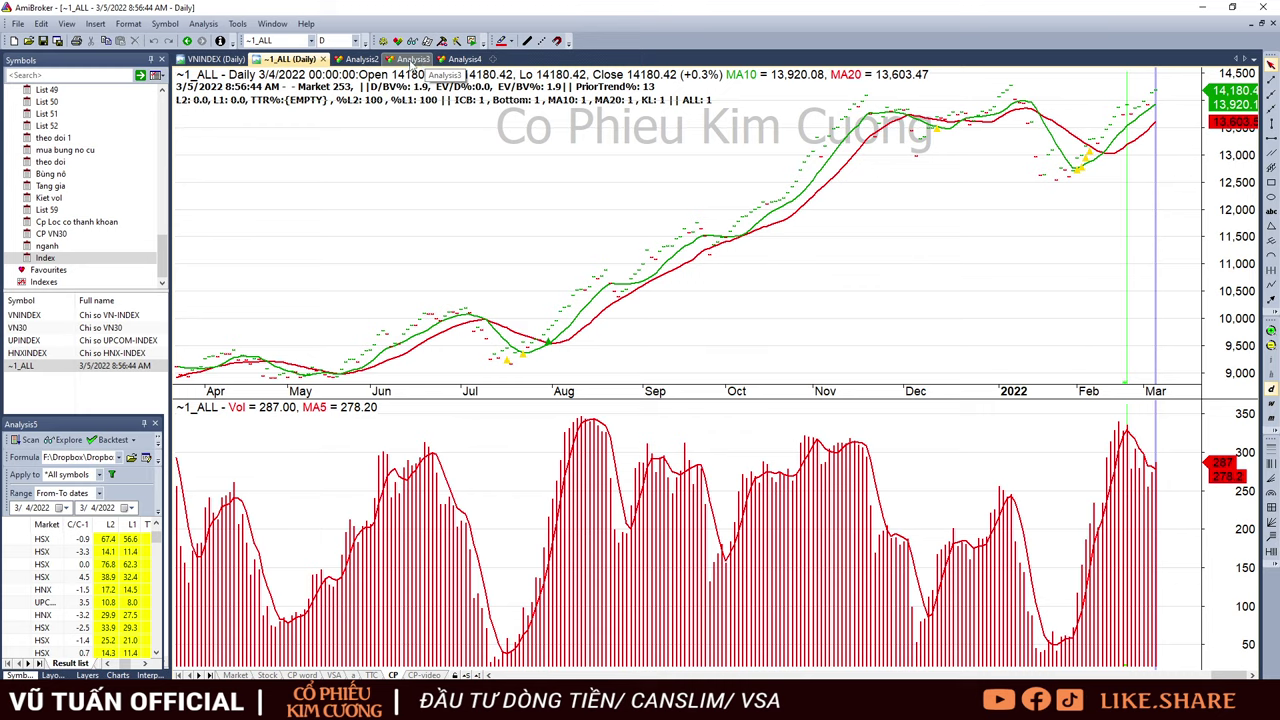
- Review the stock screening results in Analysis3 and the industry screening results in Analysis4
{"action": "left_click", "coordinate": [410, 60]}
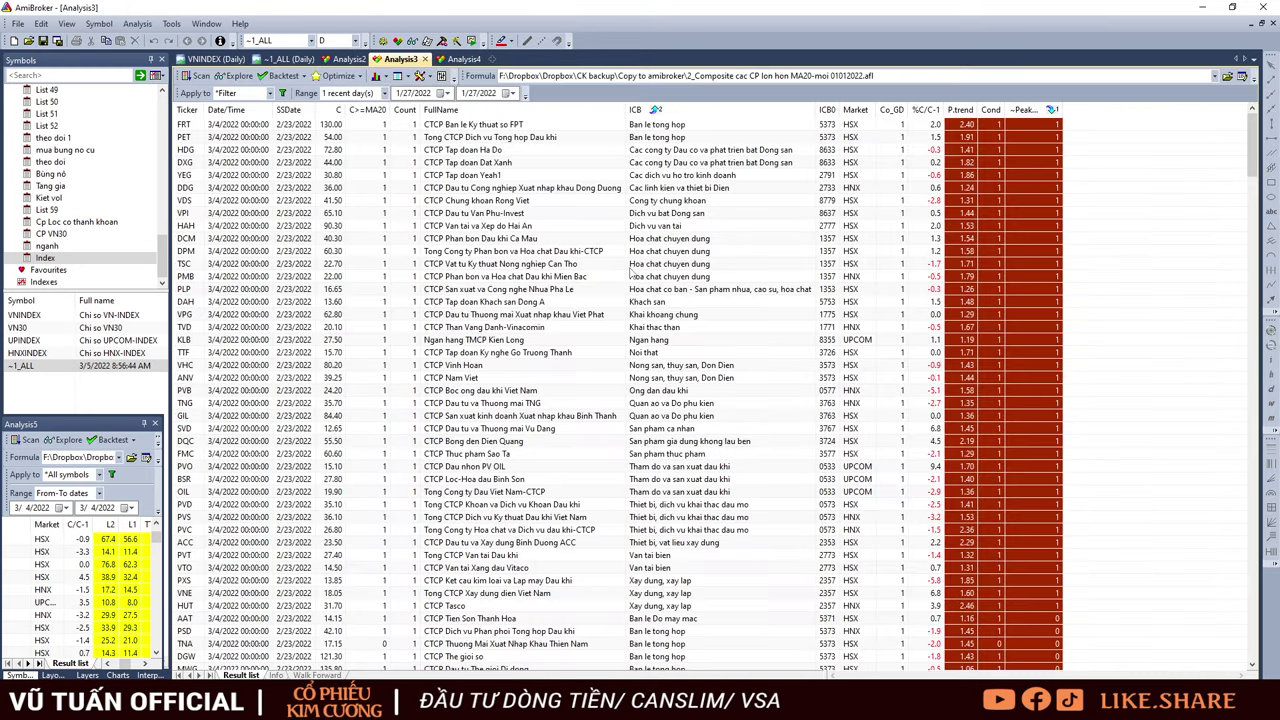
{"action": "left_click", "coordinate": [463, 59]}
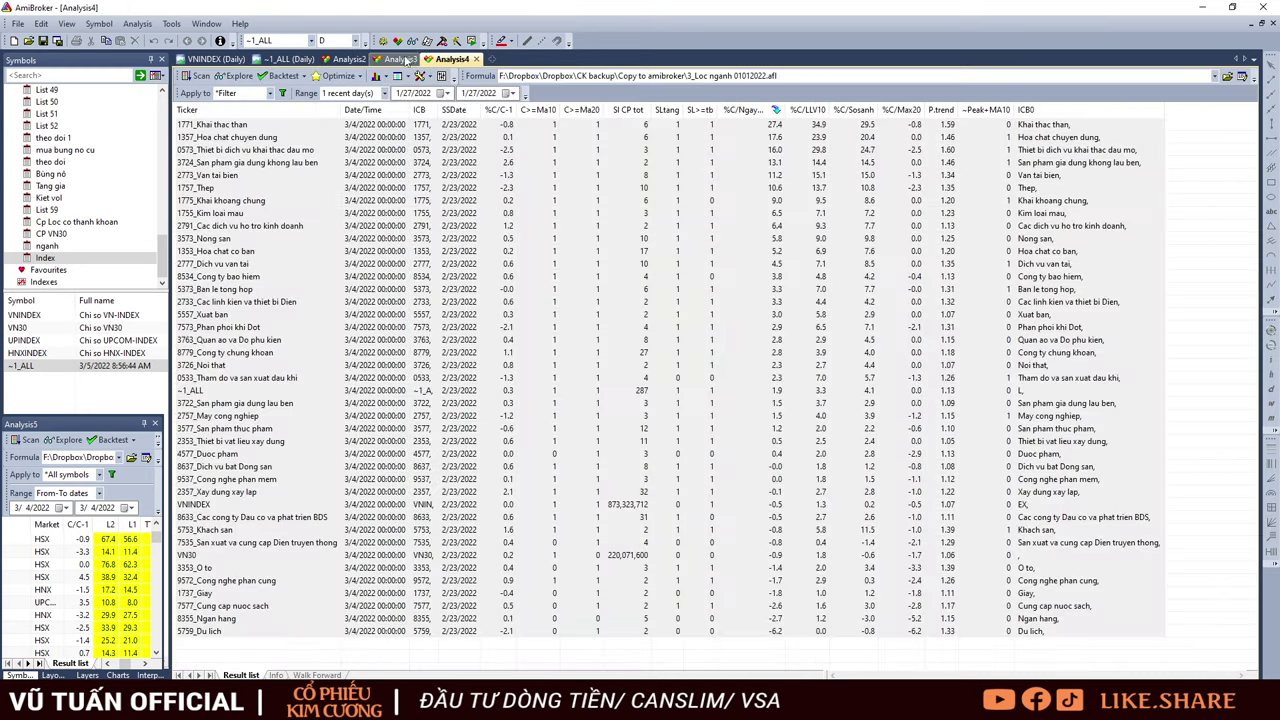
{"action": "left_click", "coordinate": [405, 59]}
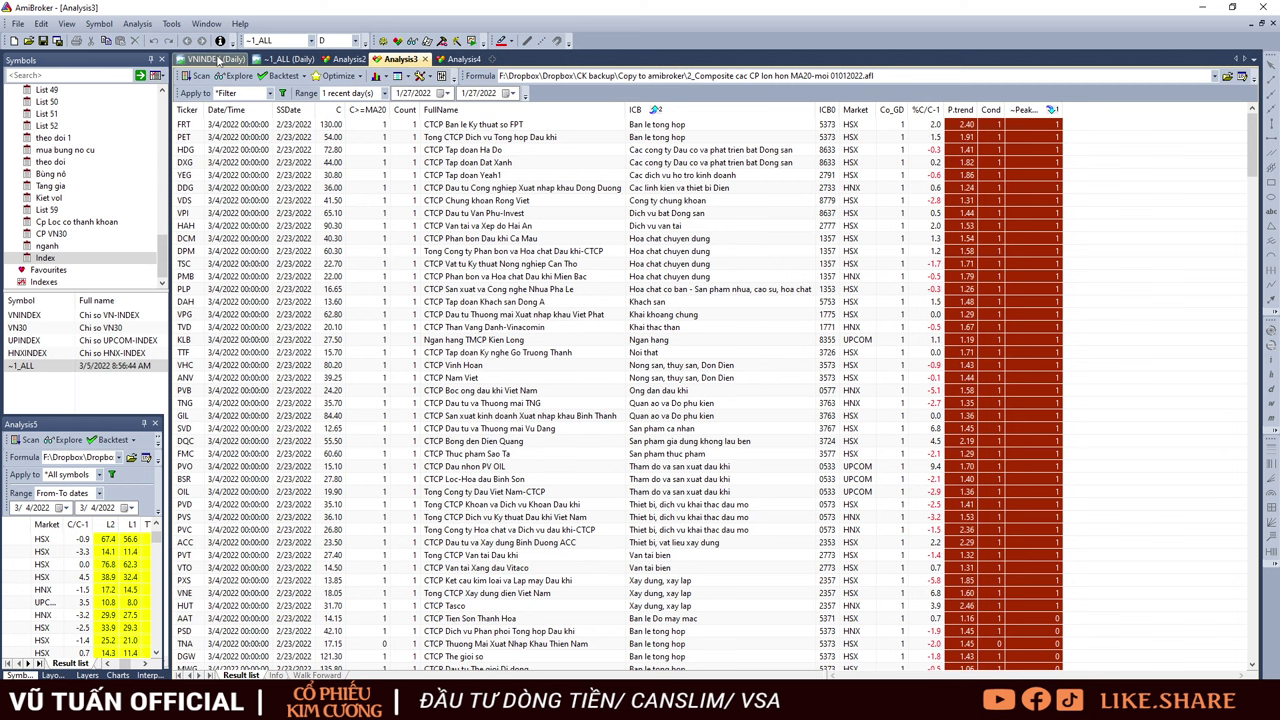
- View the VNINDEX sector comparison chart and the daily price and volume charts of ~1_ALL and VNINDEX
{"action": "left_click", "coordinate": [213, 59]}
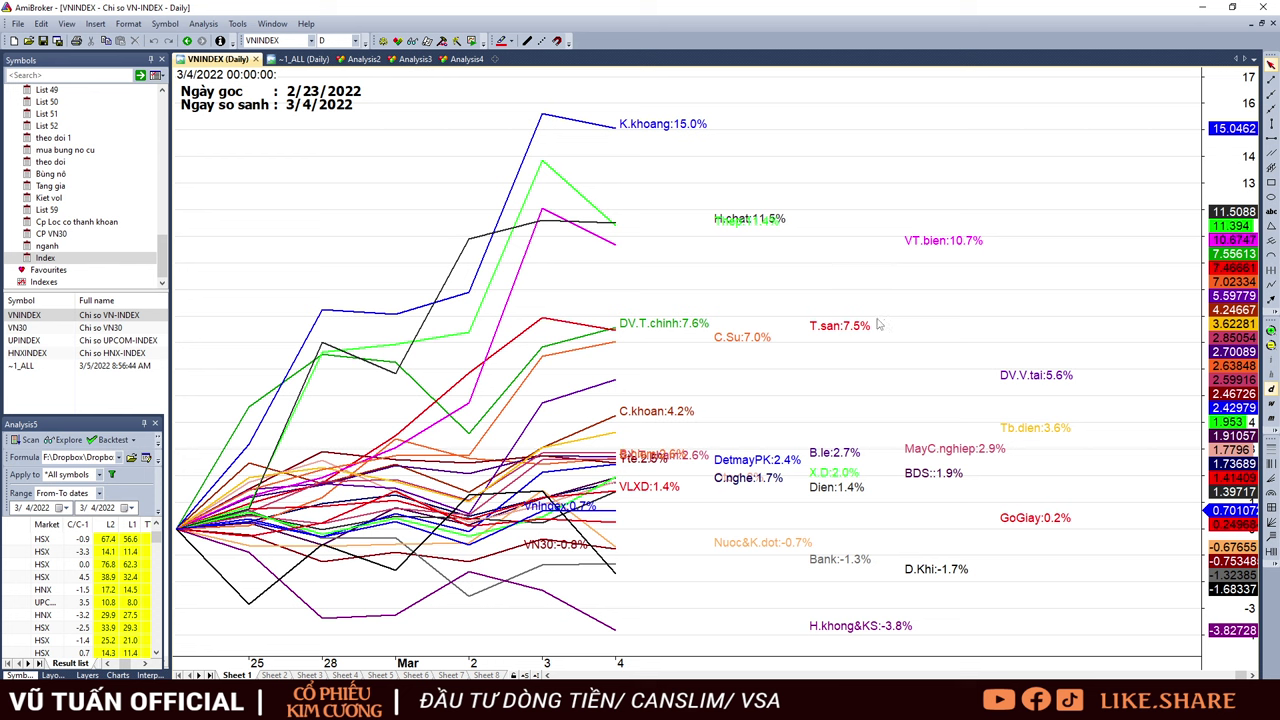
{"action": "mouse_move", "coordinate": [873, 322]}
{"action": "left_click", "coordinate": [298, 59]}
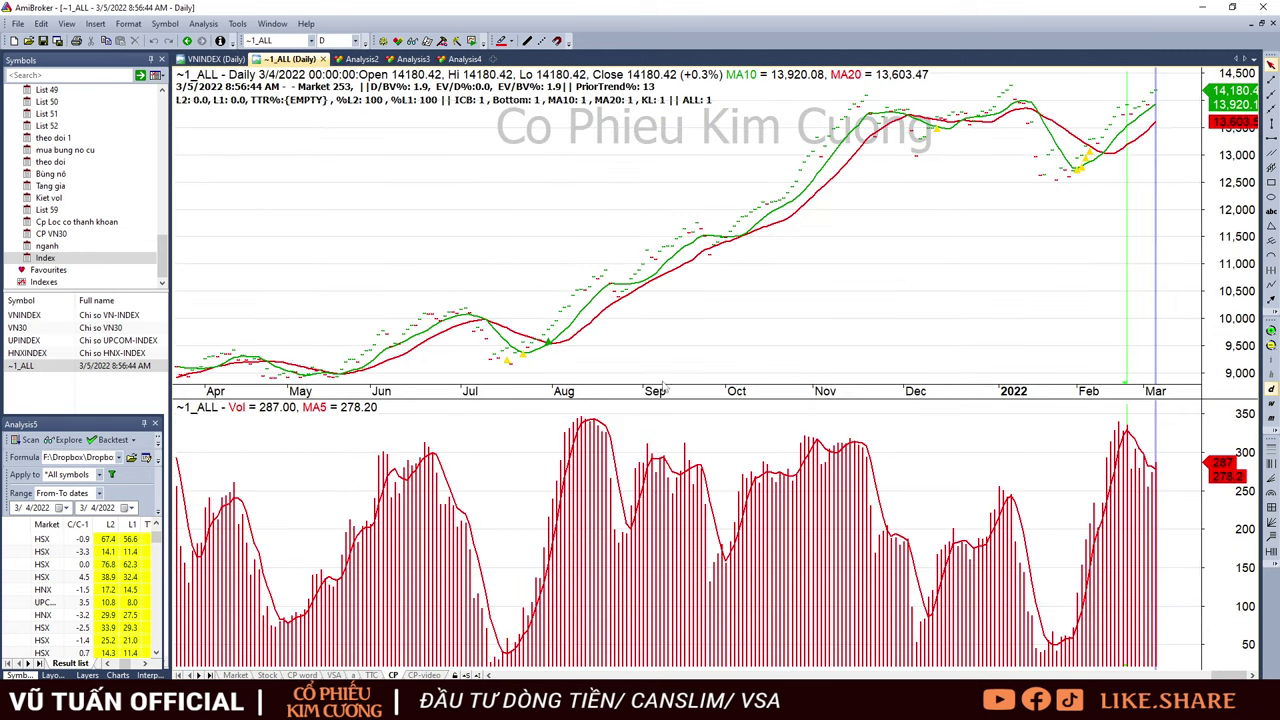
{"action": "left_click", "coordinate": [80, 316]}
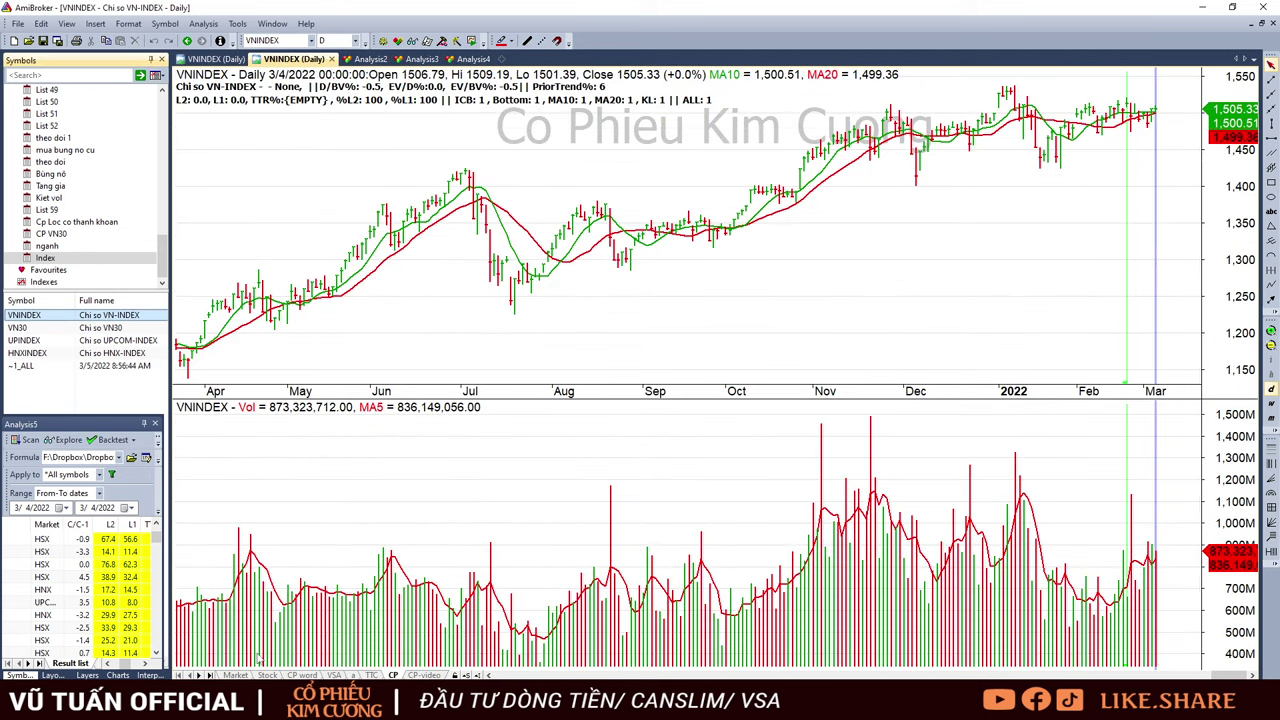
- Switch to the Excel workbook CP Kim Cương 07.03.2022 and look over its stock list
{"action": "key", "text": "alt+Tab"}
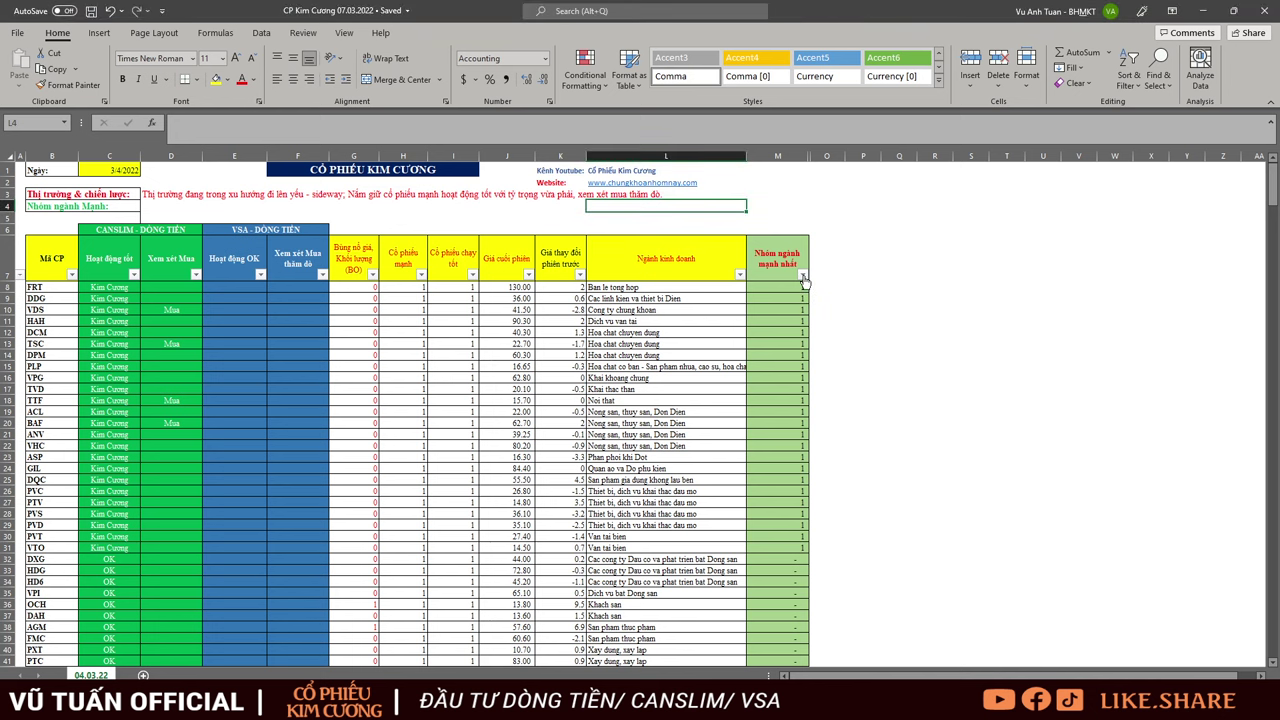
{"action": "scroll", "coordinate": [723, 335], "scroll_direction": "down", "scroll_amount": 5}
{"action": "scroll", "coordinate": [726, 331], "scroll_direction": "up", "scroll_amount": 5}
- Filter the Nhóm ngành mạnh nhất column to show only rows with the value 1
{"action": "left_click", "coordinate": [802, 274]}
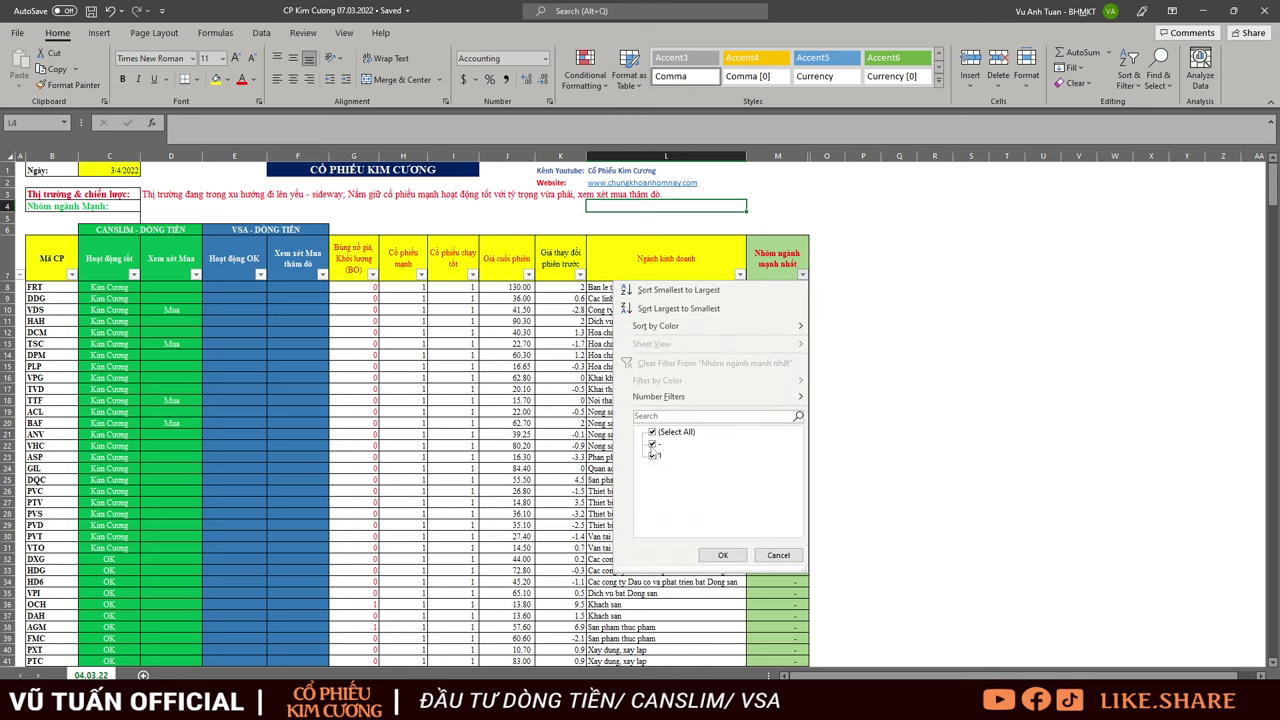
{"action": "left_click", "coordinate": [652, 443]}
{"action": "left_click", "coordinate": [728, 555]}
{"action": "scroll", "coordinate": [700, 425], "scroll_direction": "down", "scroll_amount": 5}
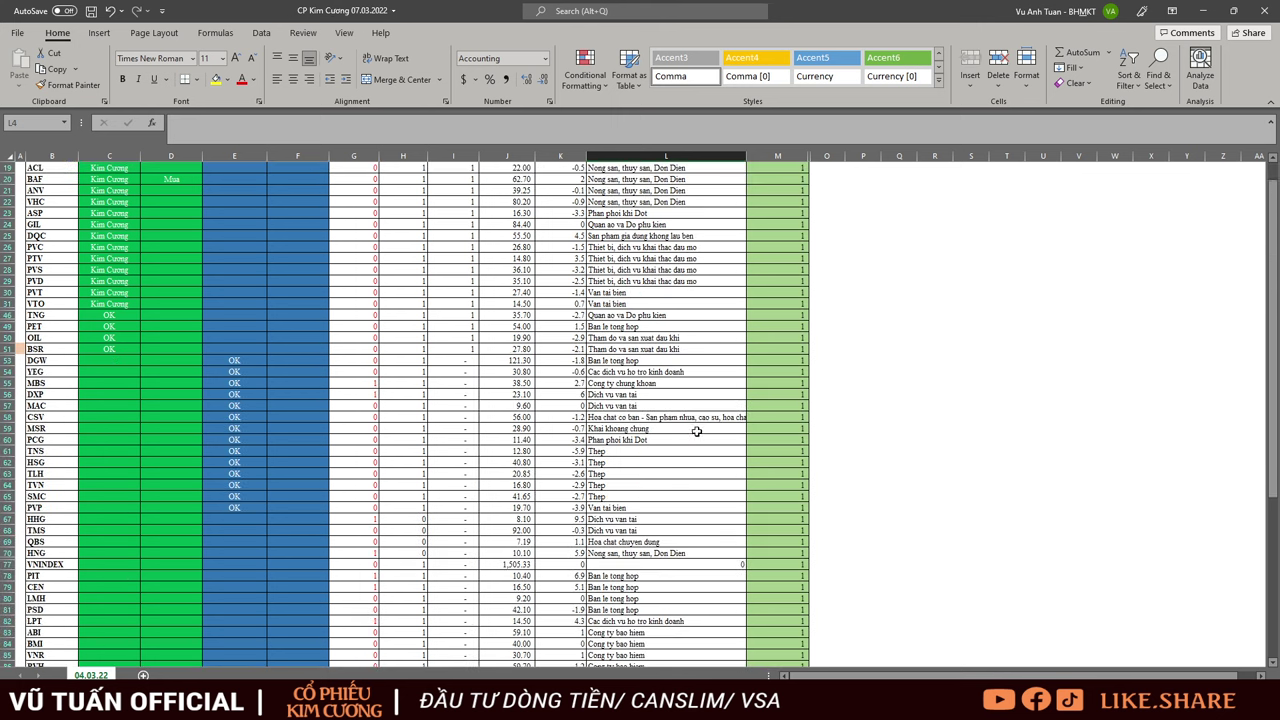
{"action": "scroll", "coordinate": [702, 410], "scroll_direction": "up", "scroll_amount": 4}
- Examine the full list of industries offered by the Ngành kinh doanh column filter, leaving that filter unchanged
{"action": "left_click", "coordinate": [740, 237]}
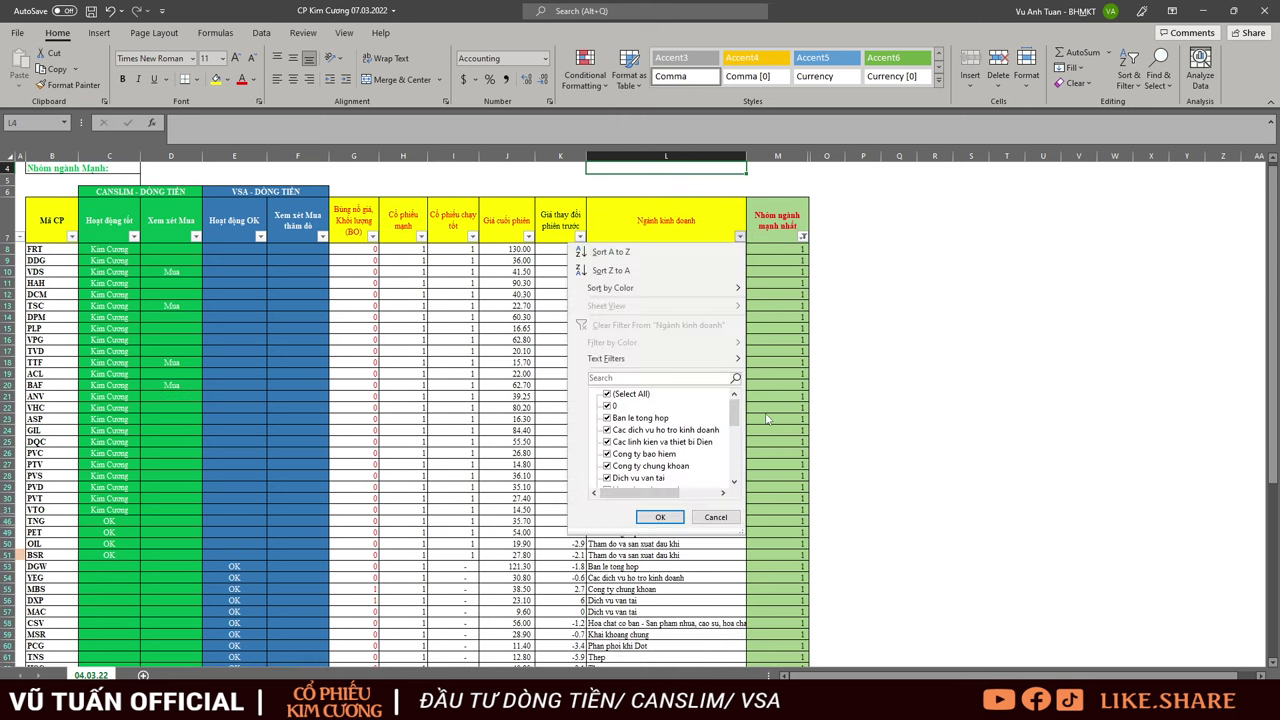
{"action": "left_click_drag", "start_coordinate": [741, 530], "coordinate": [1162, 678]}
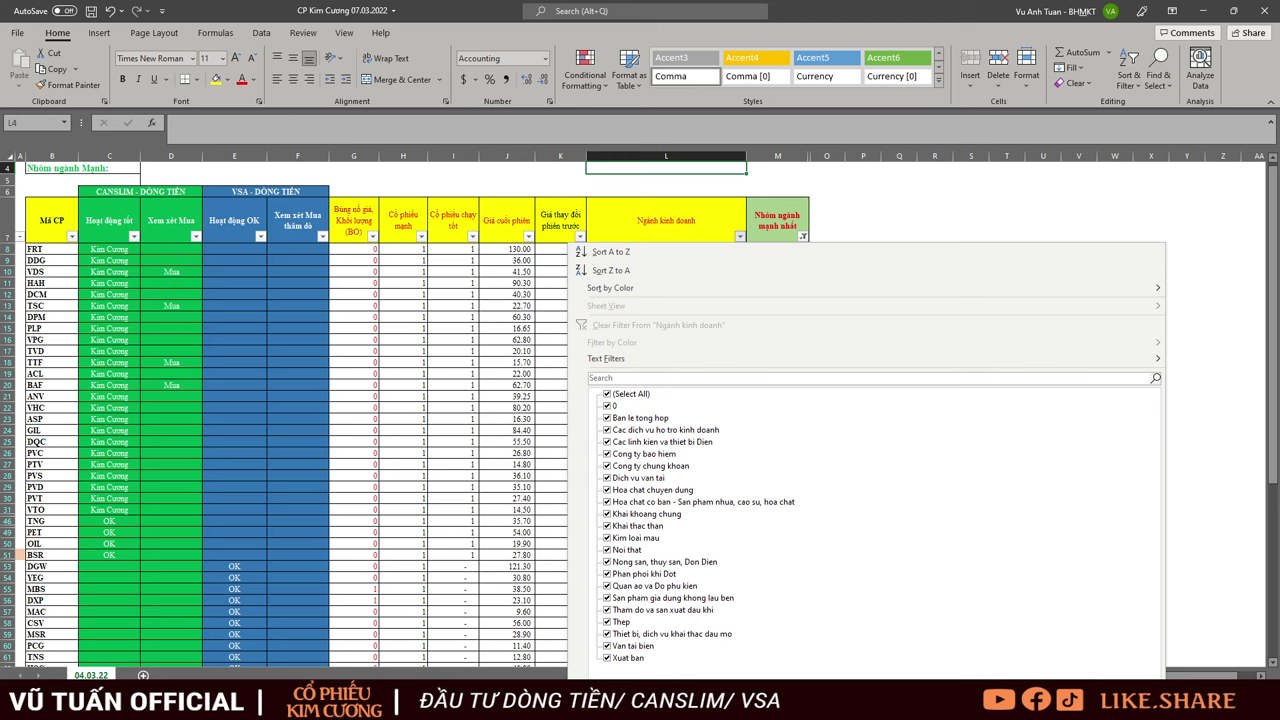
{"action": "key", "text": "Escape"}
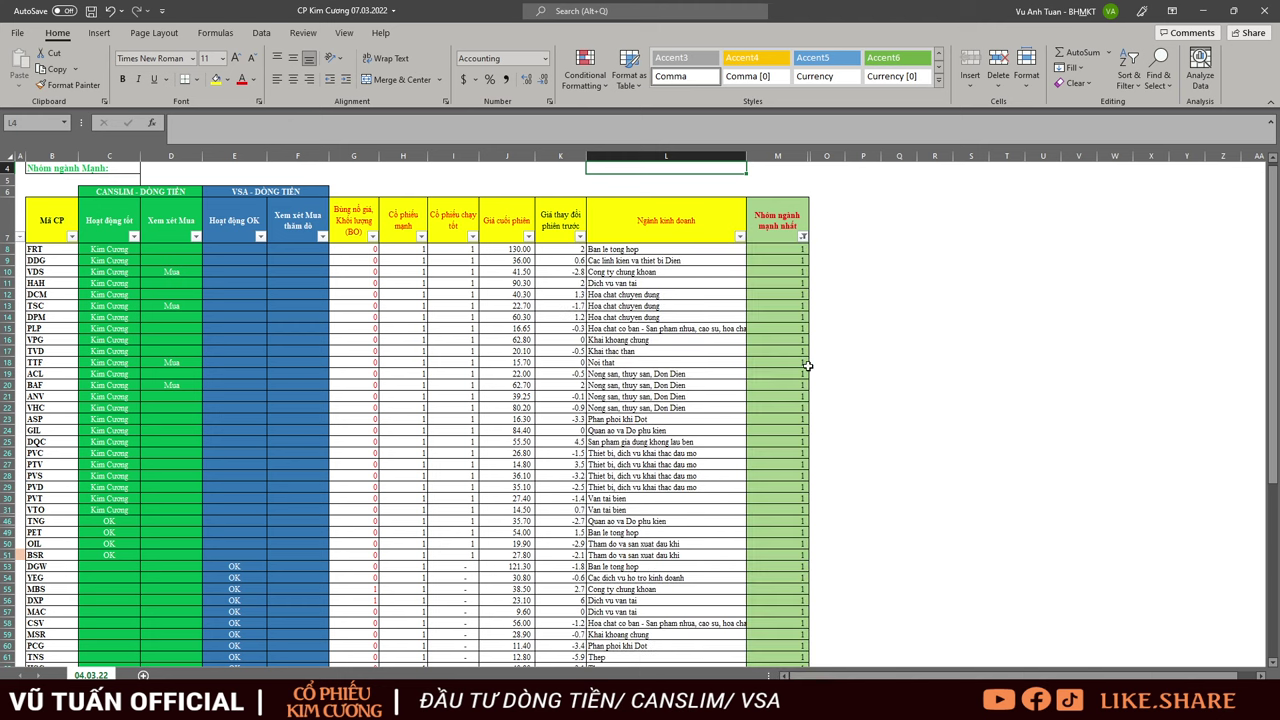
- Include the "-" rows again in the Nhóm ngành mạnh nhất filter to show all stocks
{"action": "left_click", "coordinate": [803, 236]}
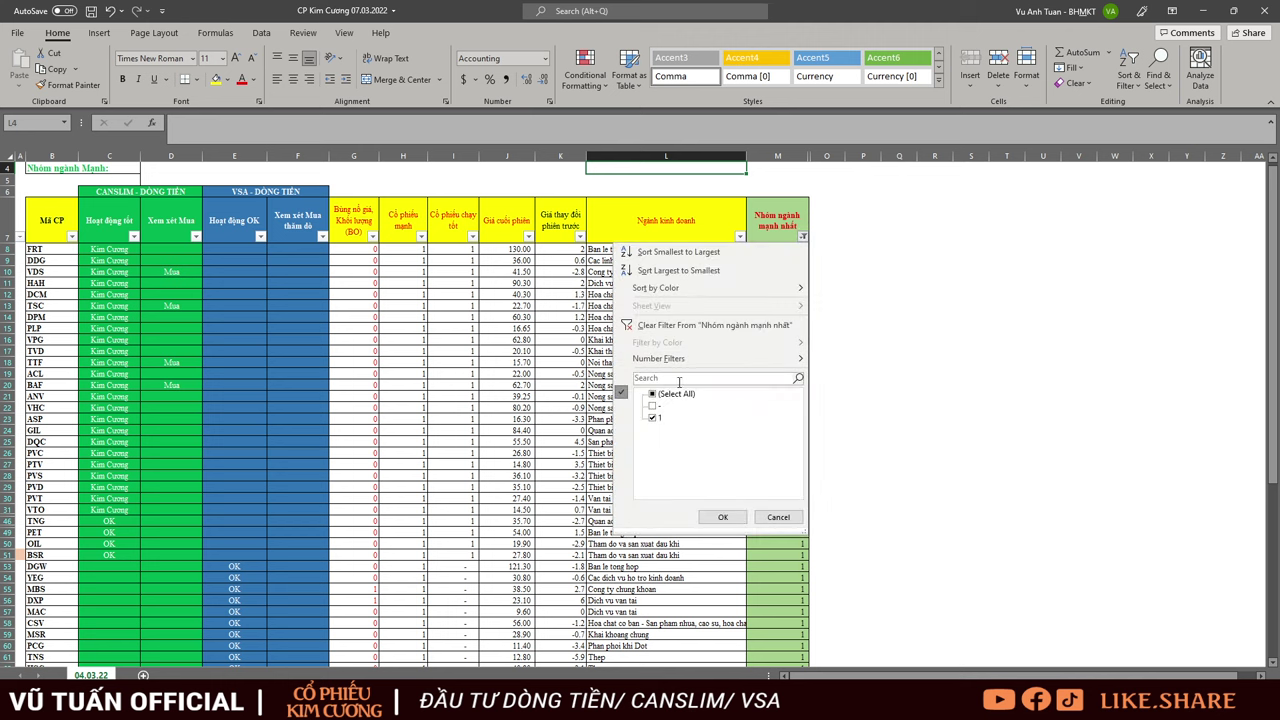
{"action": "left_click", "coordinate": [655, 406]}
{"action": "left_click", "coordinate": [722, 517]}
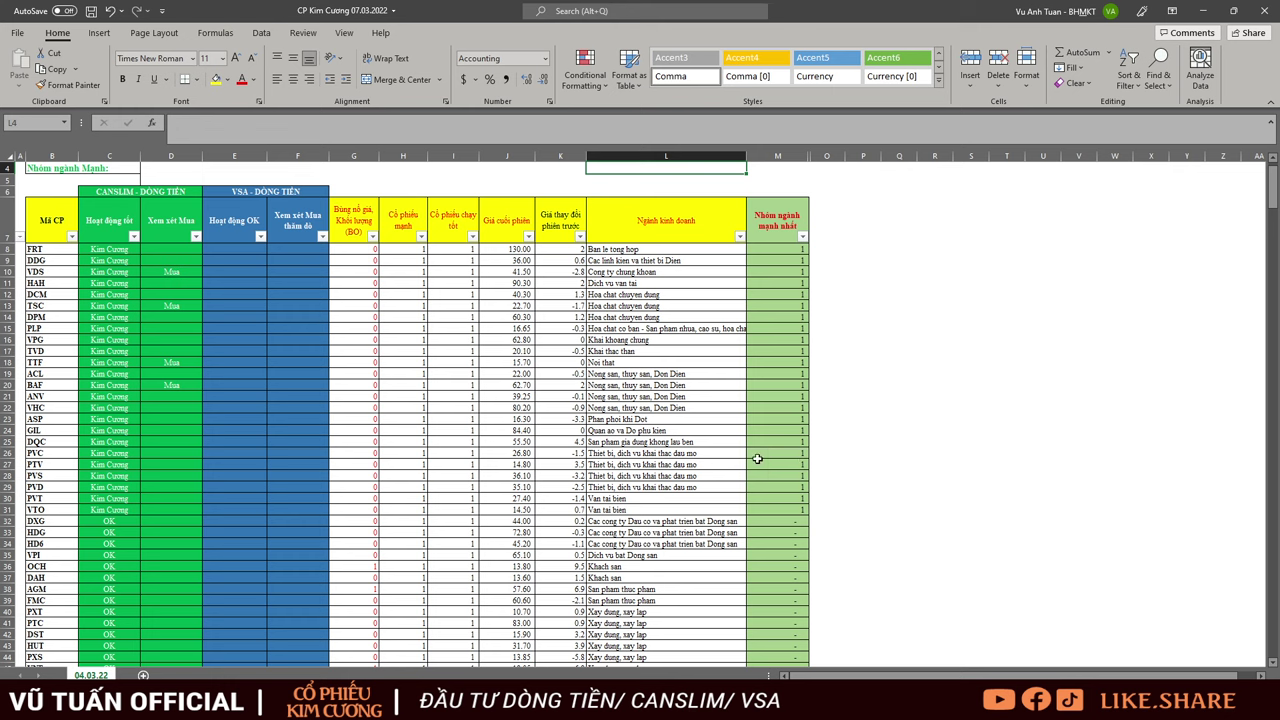
- Highlight the CANSLIM - DÒNG TIỀN block from its header down through the Kim Cương stocks and look over the list below
{"action": "left_click_drag", "start_coordinate": [115, 193], "coordinate": [127, 498]}
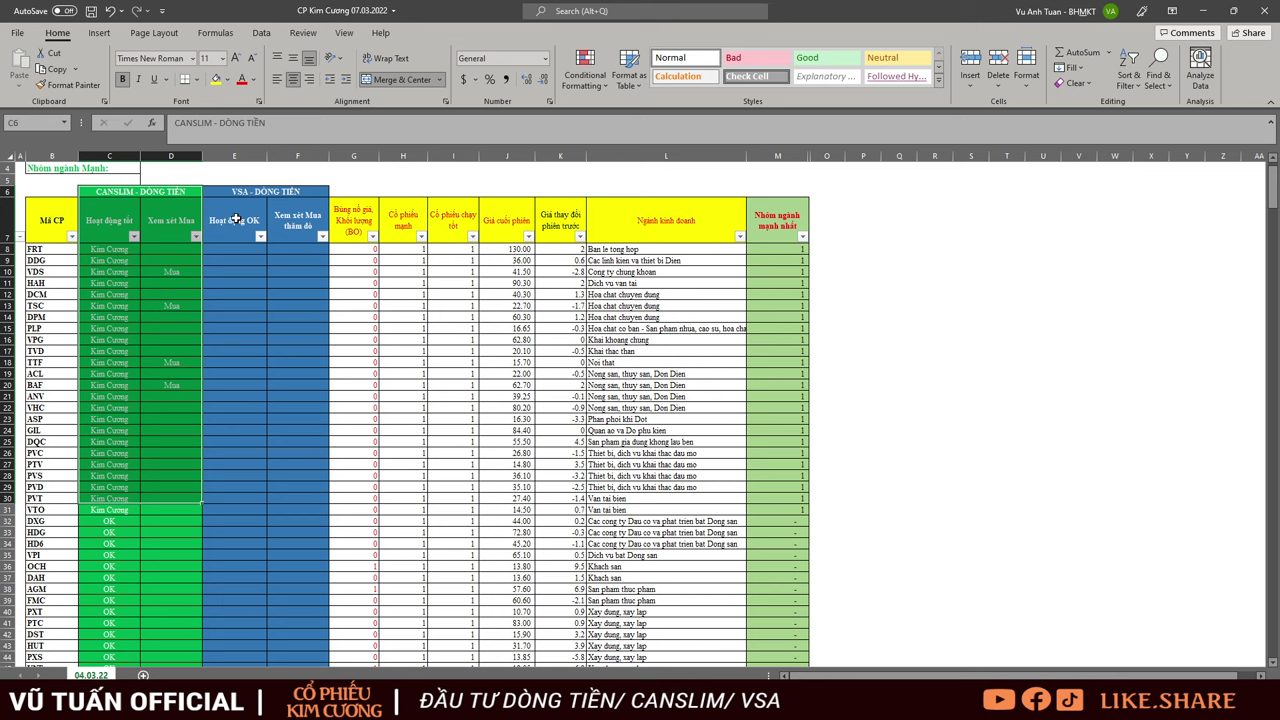
{"action": "scroll", "coordinate": [244, 251], "scroll_direction": "up", "scroll_amount": 1}
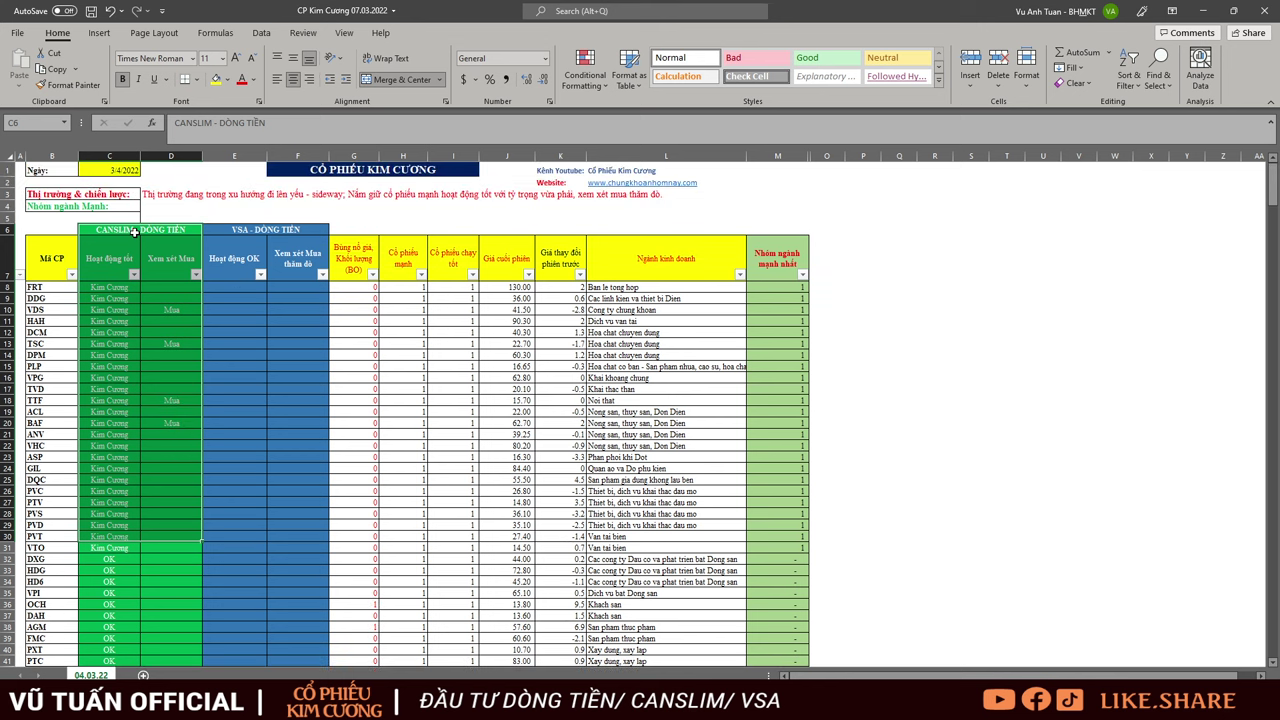
{"action": "left_click_drag", "start_coordinate": [136, 236], "coordinate": [138, 535]}
{"action": "left_click_drag", "start_coordinate": [137, 231], "coordinate": [117, 549]}
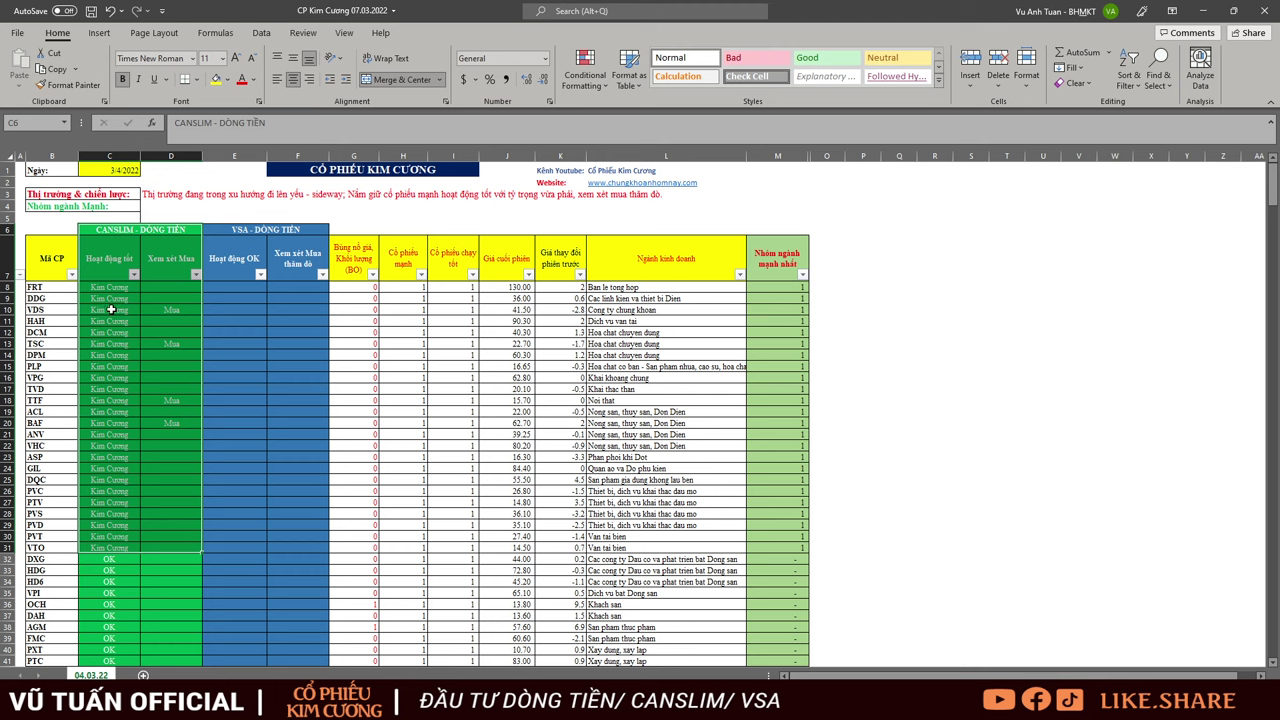
{"action": "left_click_drag", "start_coordinate": [117, 228], "coordinate": [124, 541]}
{"action": "scroll", "coordinate": [143, 486], "scroll_direction": "down", "scroll_amount": 8}
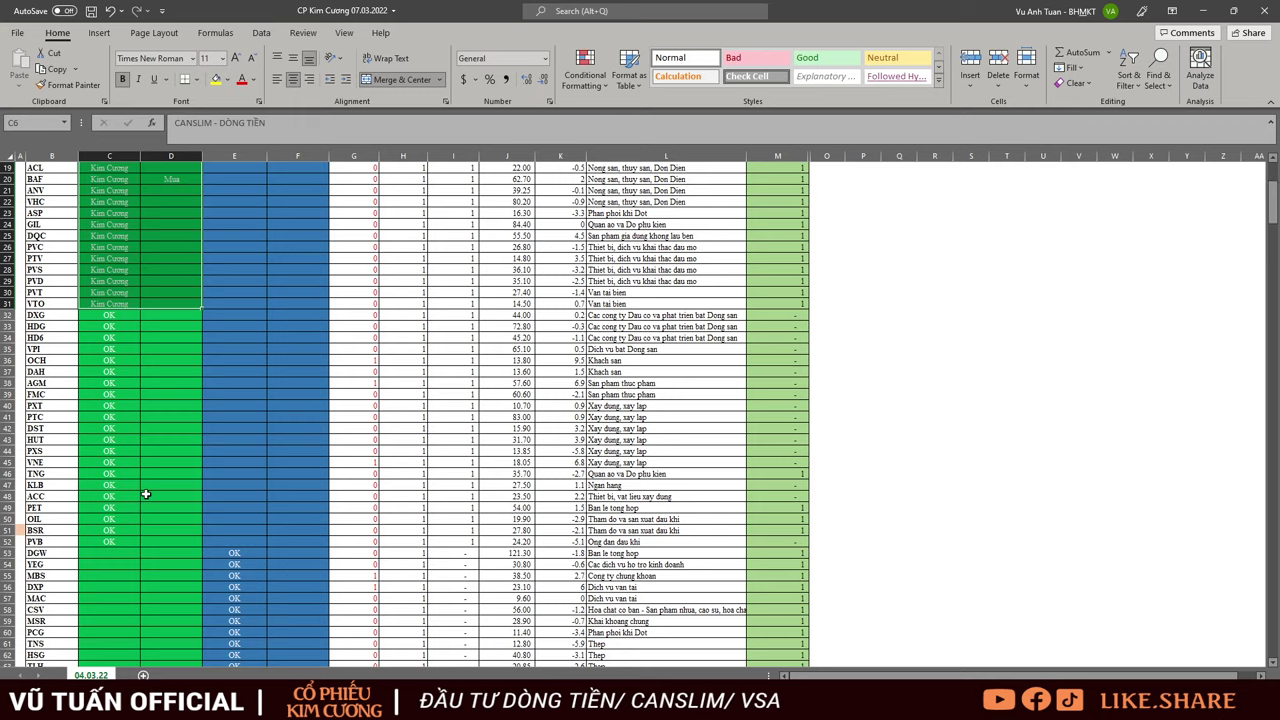
{"action": "scroll", "coordinate": [111, 365], "scroll_direction": "up", "scroll_amount": 7}
- Highlight the OK cells C32:C52 and the Kim Cương cells C8:C31 in the Hoạt động tốt column
{"action": "left_click", "coordinate": [117, 315]}
{"action": "scroll", "coordinate": [118, 316], "scroll_direction": "down", "scroll_amount": 4}
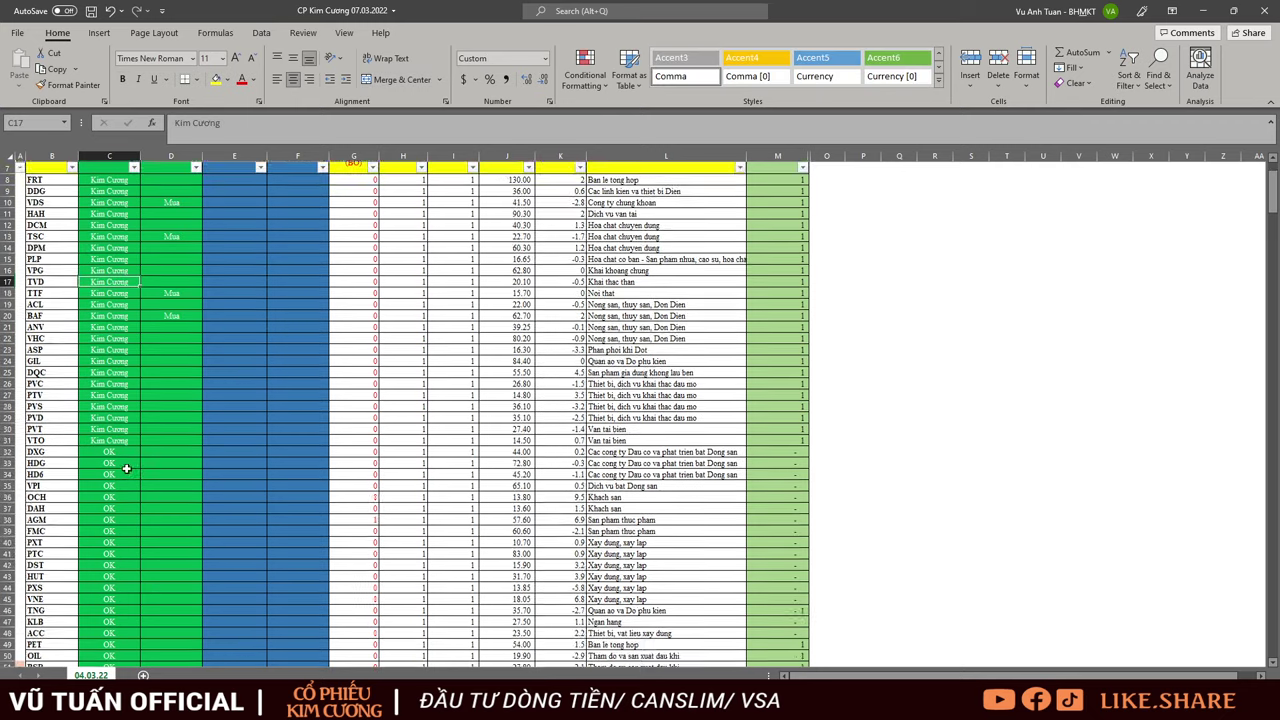
{"action": "left_click_drag", "start_coordinate": [120, 318], "coordinate": [110, 541]}
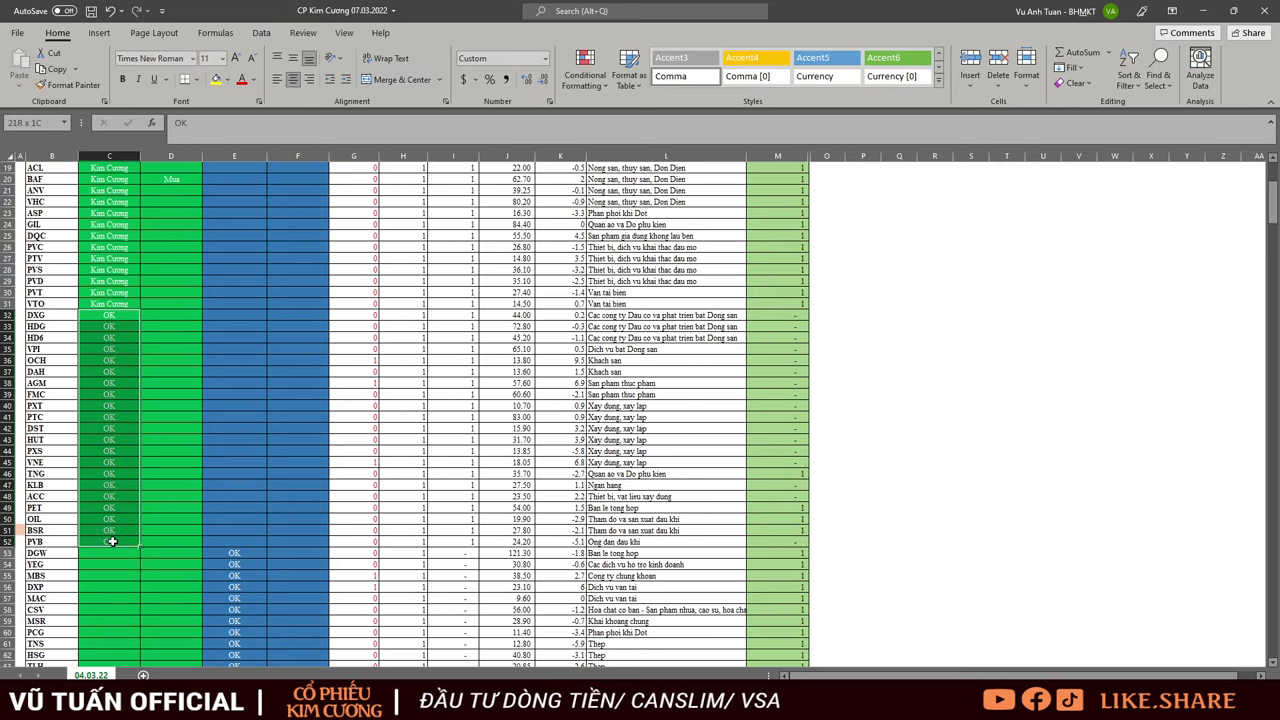
{"action": "scroll", "coordinate": [115, 500], "scroll_direction": "up", "scroll_amount": 6}
{"action": "left_click_drag", "start_coordinate": [112, 287], "coordinate": [115, 551]}
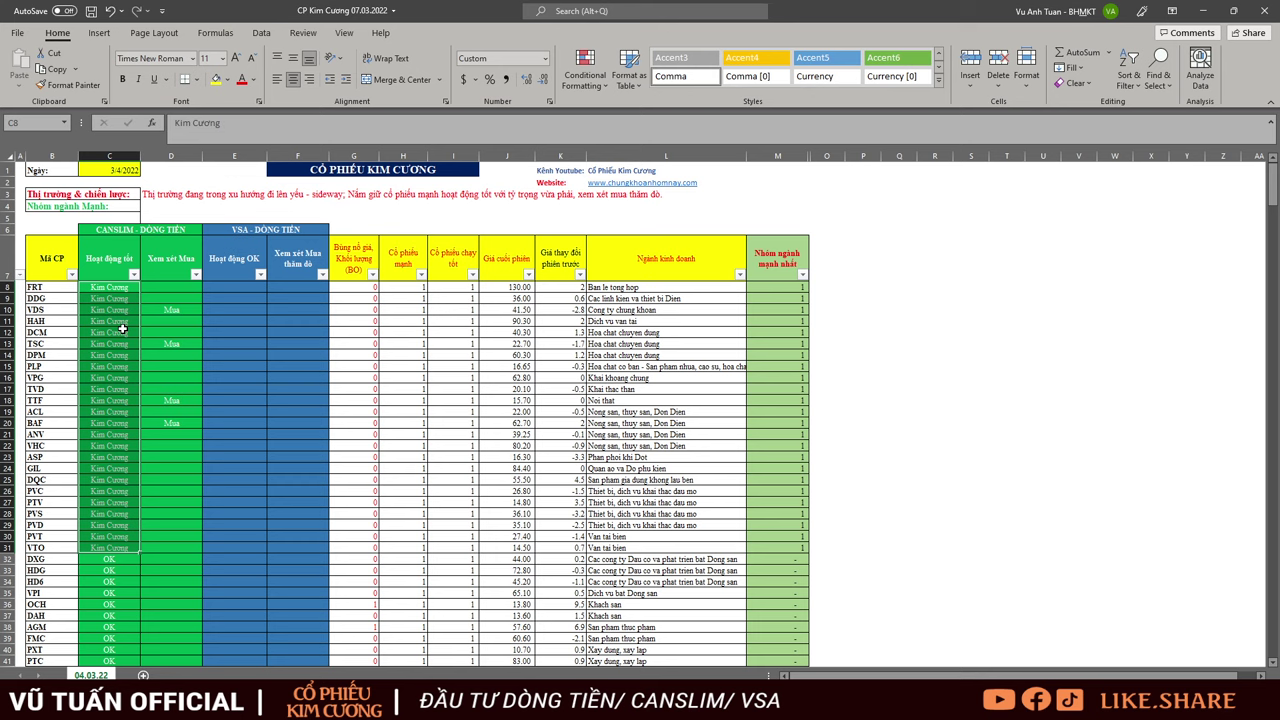
- Compare the OK stocks in C32:C52 with their Nhóm ngành mạnh nhất values by highlighting both ranges
{"action": "scroll", "coordinate": [120, 335], "scroll_direction": "down", "scroll_amount": 2}
{"action": "scroll", "coordinate": [116, 244], "scroll_direction": "down", "scroll_amount": 4}
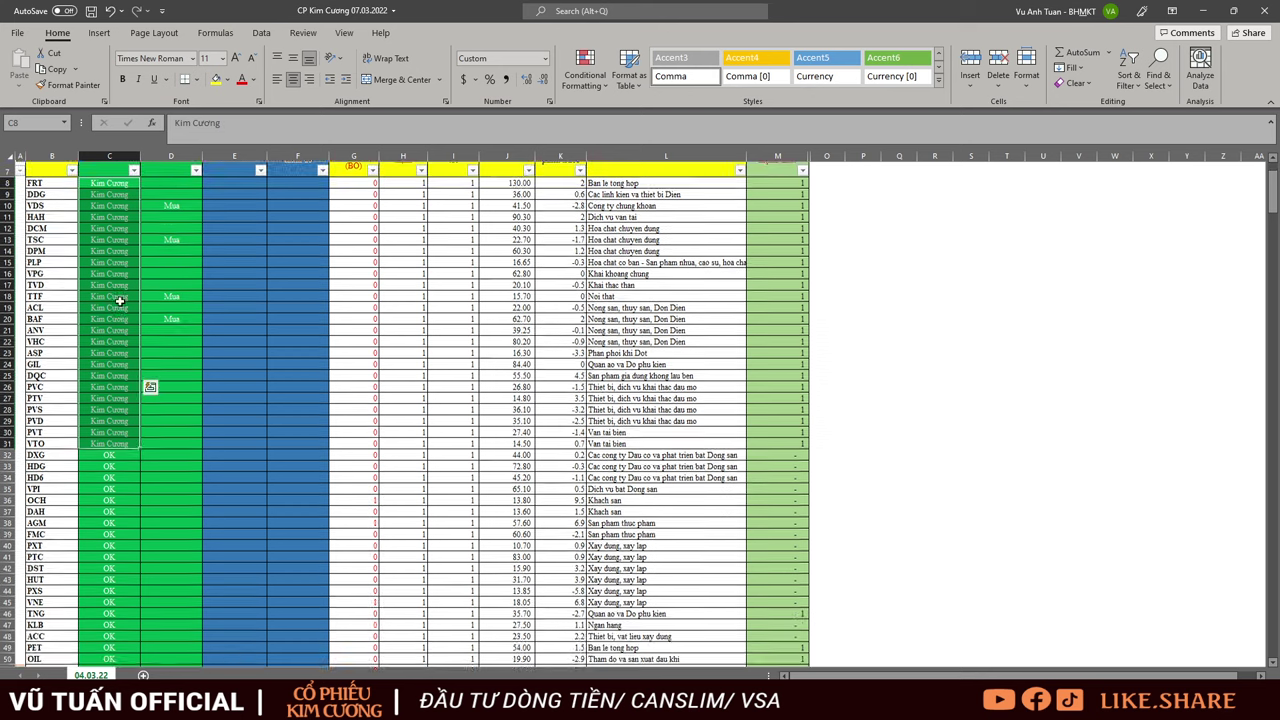
{"action": "left_click_drag", "start_coordinate": [108, 317], "coordinate": [100, 540]}
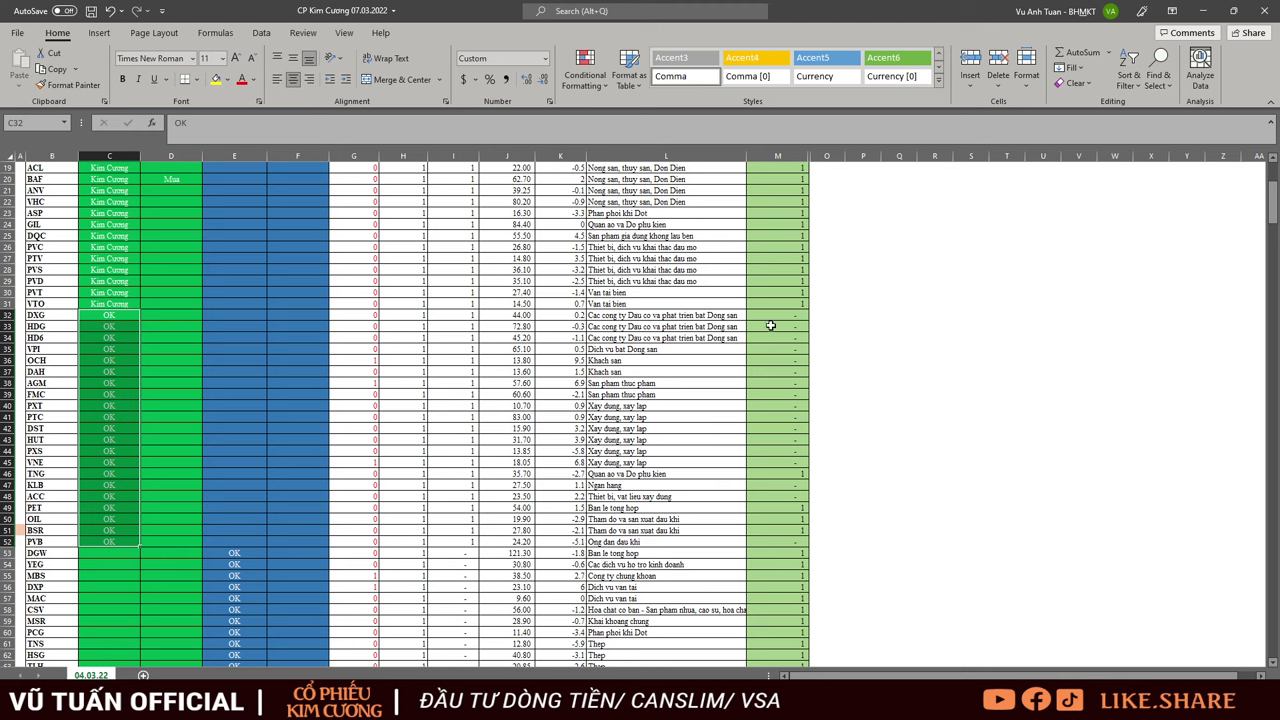
{"action": "left_click_drag", "start_coordinate": [775, 317], "coordinate": [771, 552]}
- Go through the CANSLIM stocks marked Mua in the Xem xét Mua column: VDS, TSC, TTF and BAF
{"action": "scroll", "coordinate": [124, 366], "scroll_direction": "up", "scroll_amount": 6}
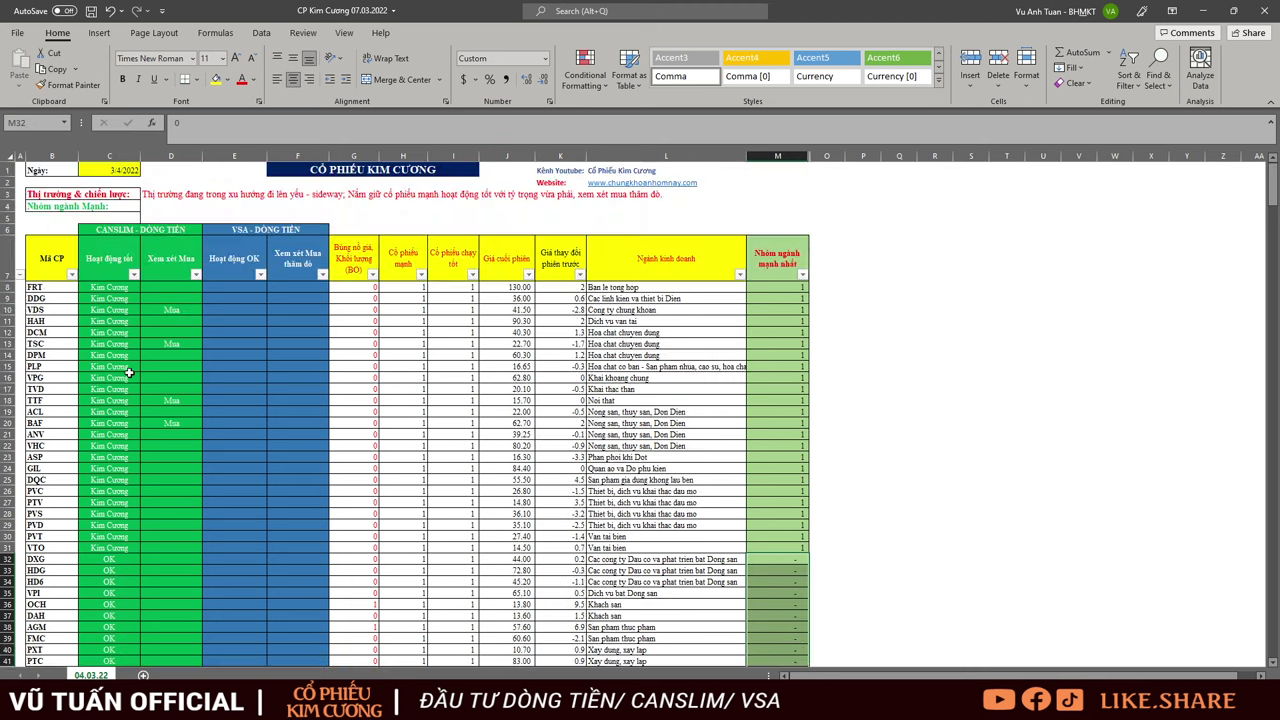
{"action": "left_click_drag", "start_coordinate": [130, 232], "coordinate": [125, 537]}
{"action": "mouse_move", "coordinate": [163, 309]}
{"action": "left_mouse_down"}
{"action": "mouse_move", "coordinate": [170, 436]}
{"action": "mouse_move", "coordinate": [172, 318]}
{"action": "left_mouse_up"}
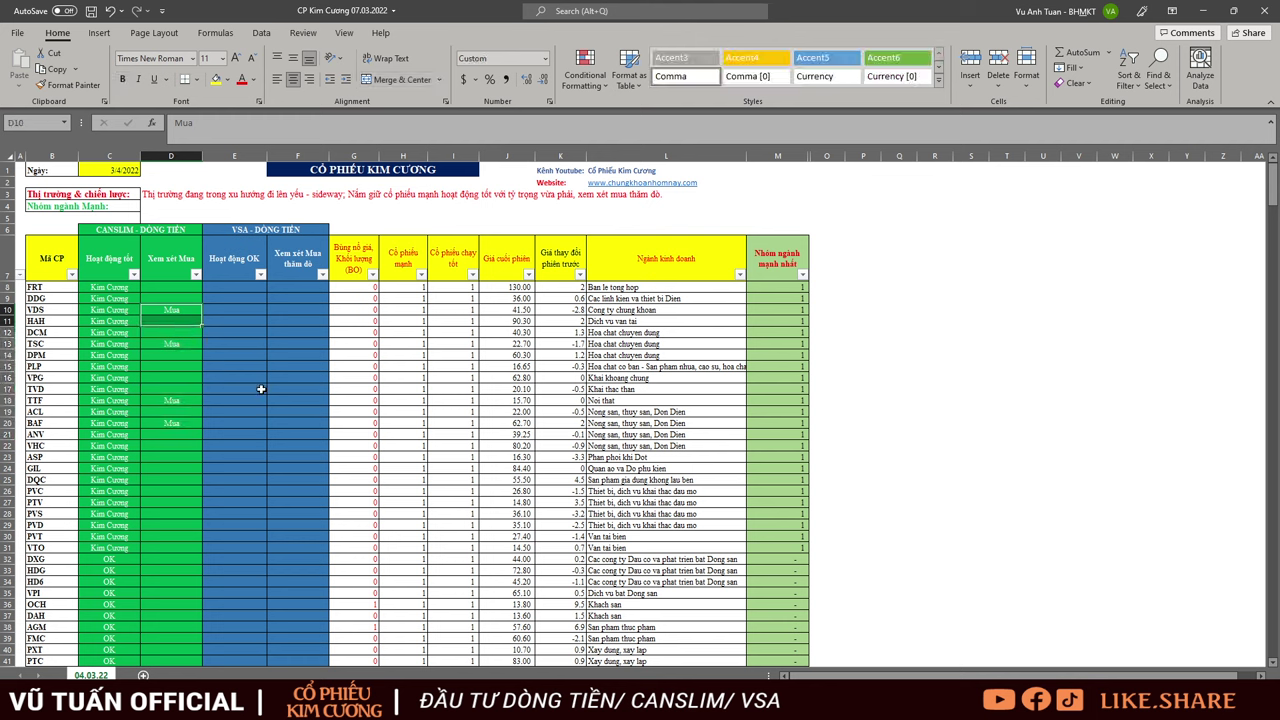
{"action": "left_click", "coordinate": [189, 314]}
{"action": "left_click", "coordinate": [189, 344]}
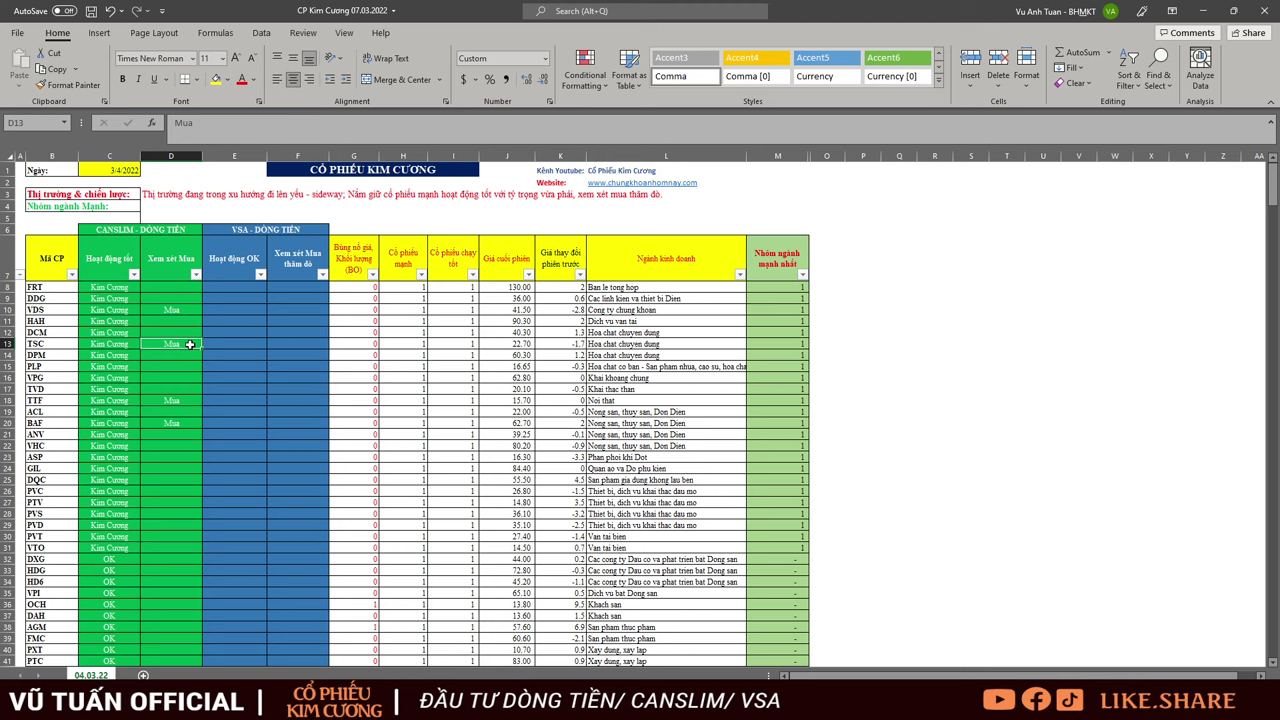
{"action": "left_click", "coordinate": [180, 399]}
{"action": "left_click", "coordinate": [184, 426]}
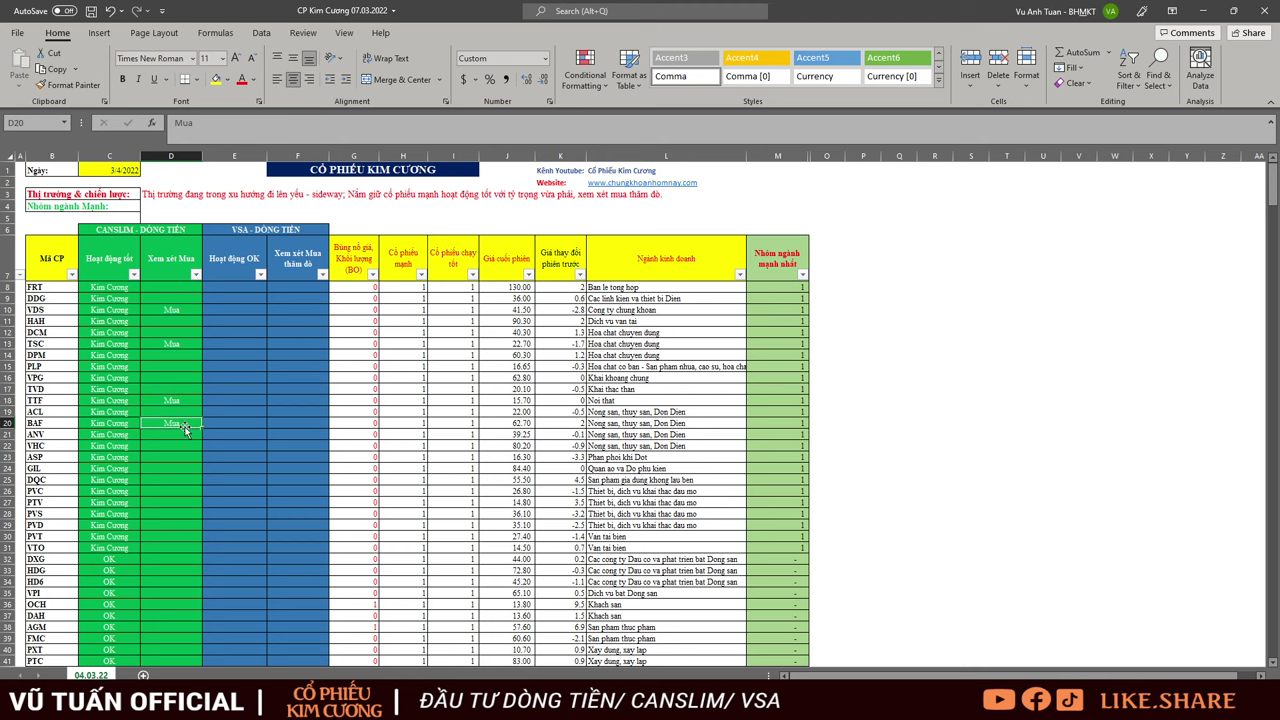
{"action": "scroll", "coordinate": [187, 474], "scroll_direction": "down", "scroll_amount": 7}
{"action": "scroll", "coordinate": [188, 491], "scroll_direction": "up", "scroll_amount": 7}
- Highlight the VSA - DÒNG TIỀN block from its header down to row 23
{"action": "left_click_drag", "start_coordinate": [247, 230], "coordinate": [273, 459]}
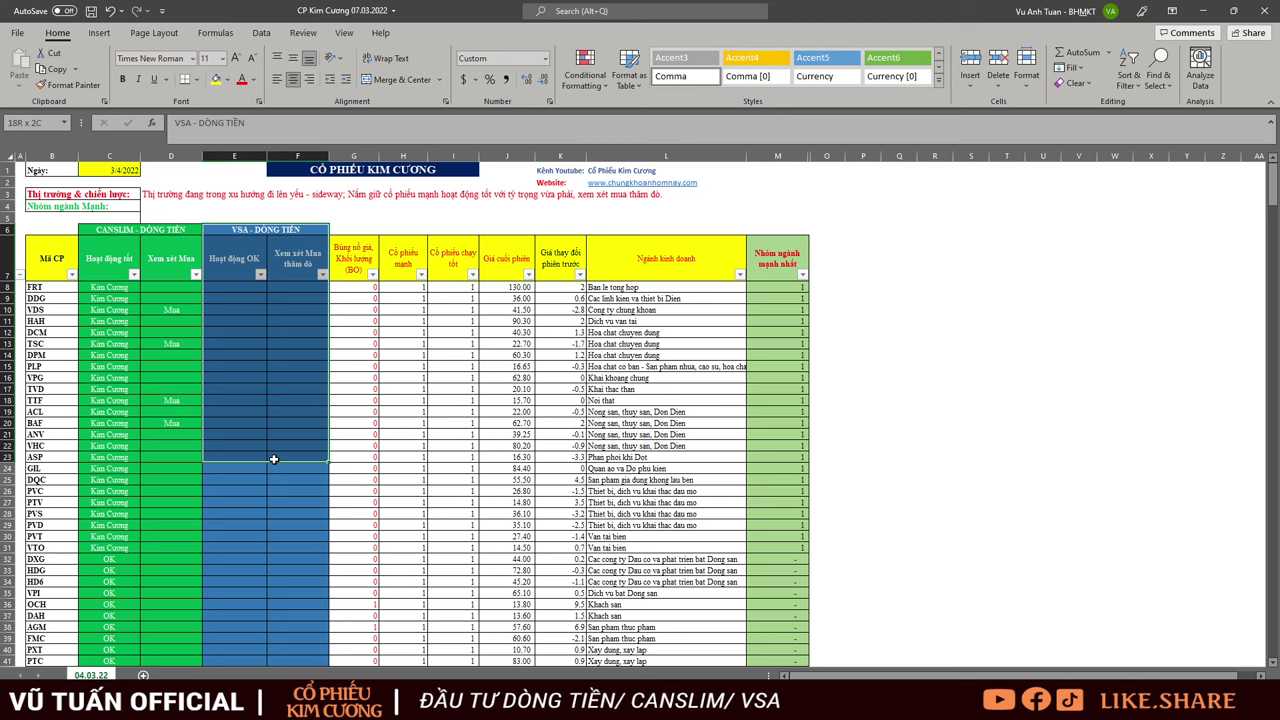
{"action": "left_click_drag", "start_coordinate": [273, 459], "coordinate": [273, 459]}
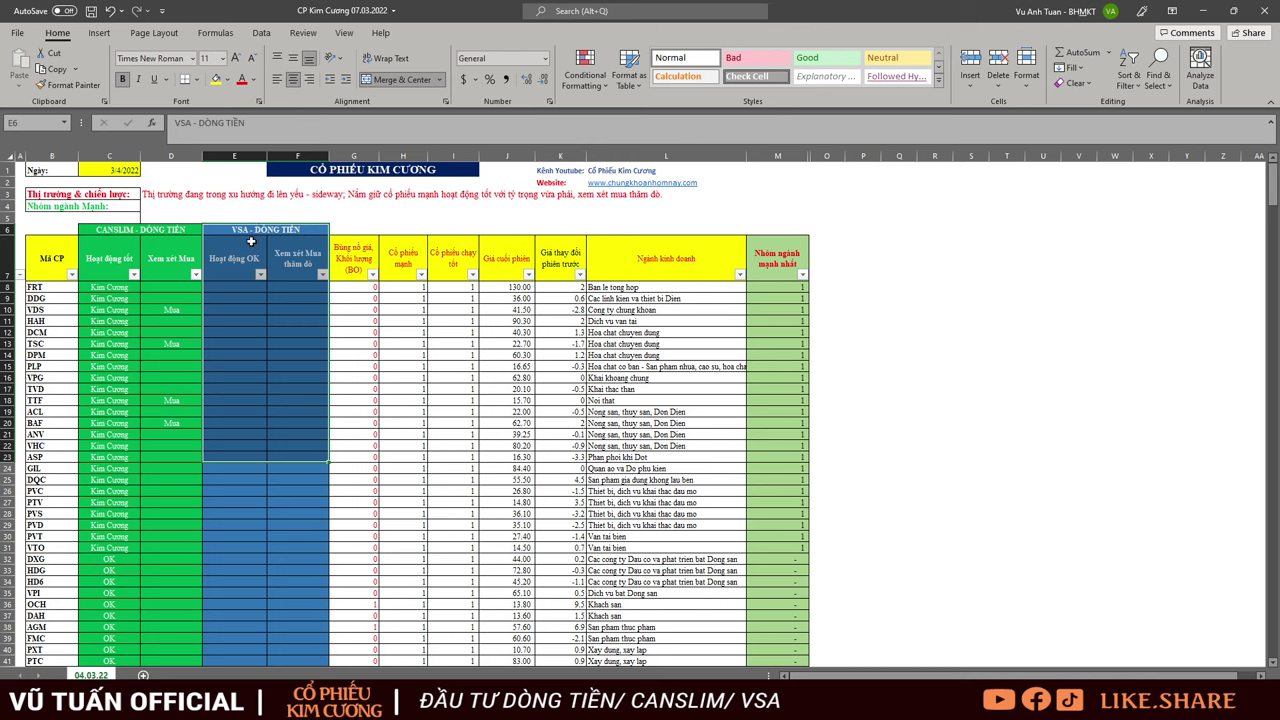
{"action": "left_click_drag", "start_coordinate": [254, 230], "coordinate": [270, 454]}
- Find the stocks marked OK in the Hoạt động OK column and select their rows 53 to 66
{"action": "left_click_drag", "start_coordinate": [244, 266], "coordinate": [277, 484]}
{"action": "scroll", "coordinate": [244, 481], "scroll_direction": "down", "scroll_amount": 9}
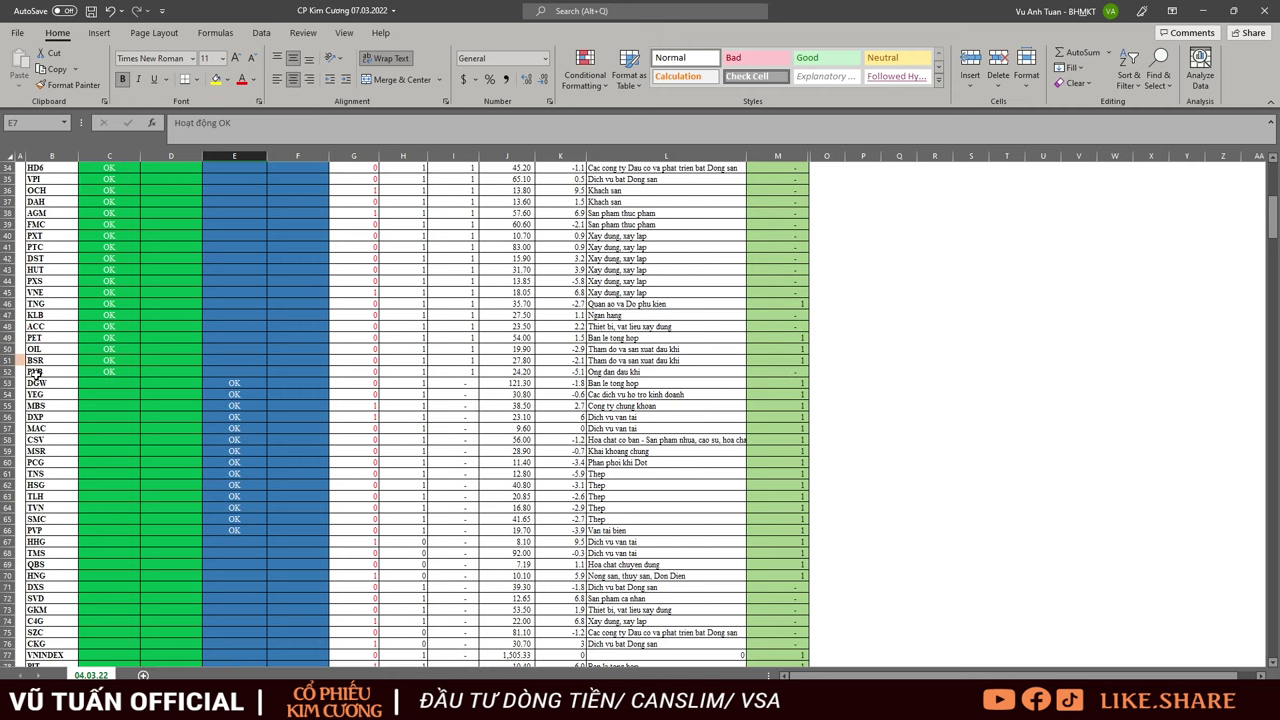
{"action": "left_click_drag", "start_coordinate": [6, 388], "coordinate": [53, 531]}
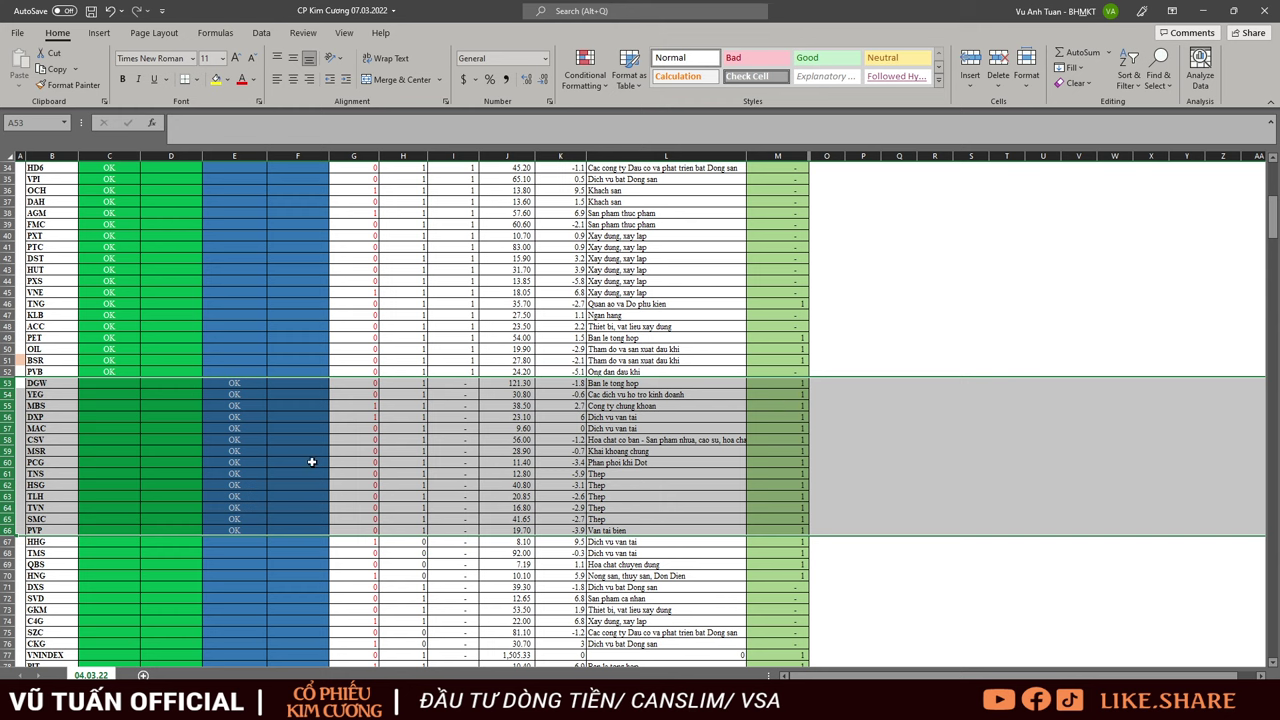
- Highlight all Kim Cương stock rows across the table, B8:M31, and look over the OK stocks below them
{"action": "scroll", "coordinate": [300, 470], "scroll_direction": "up", "scroll_amount": 11}
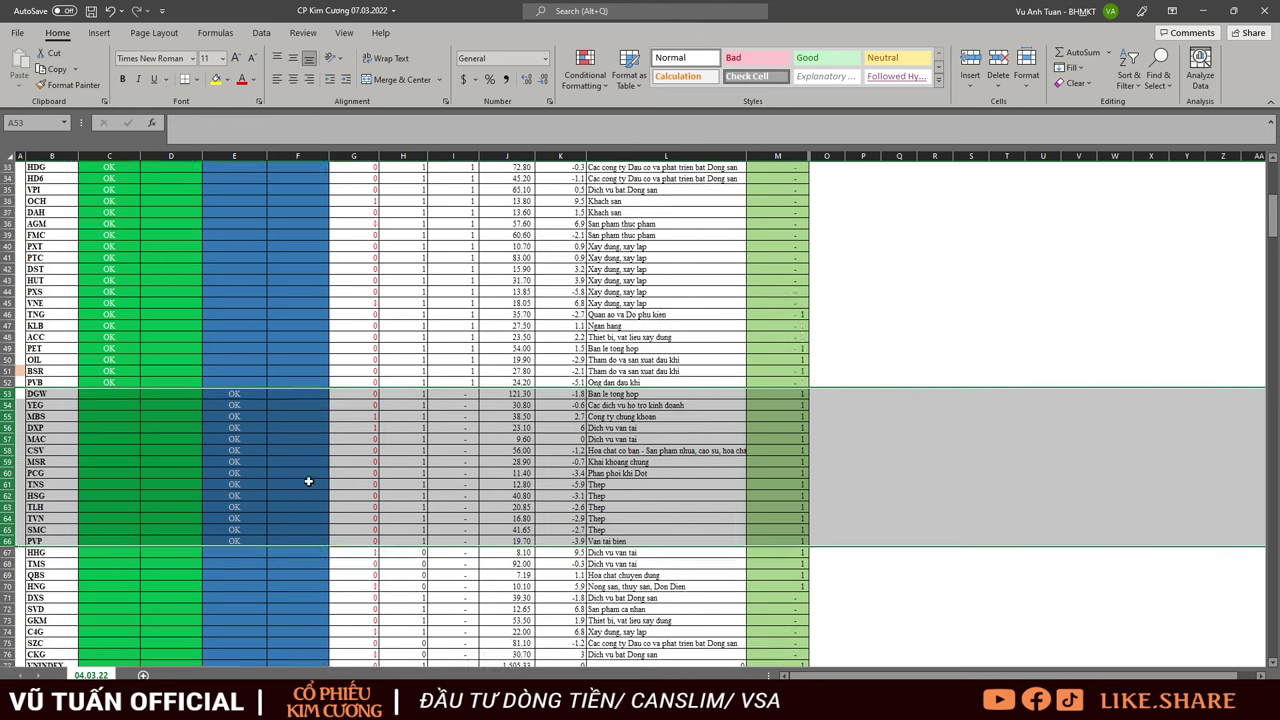
{"action": "scroll", "coordinate": [340, 484], "scroll_direction": "down", "scroll_amount": 4}
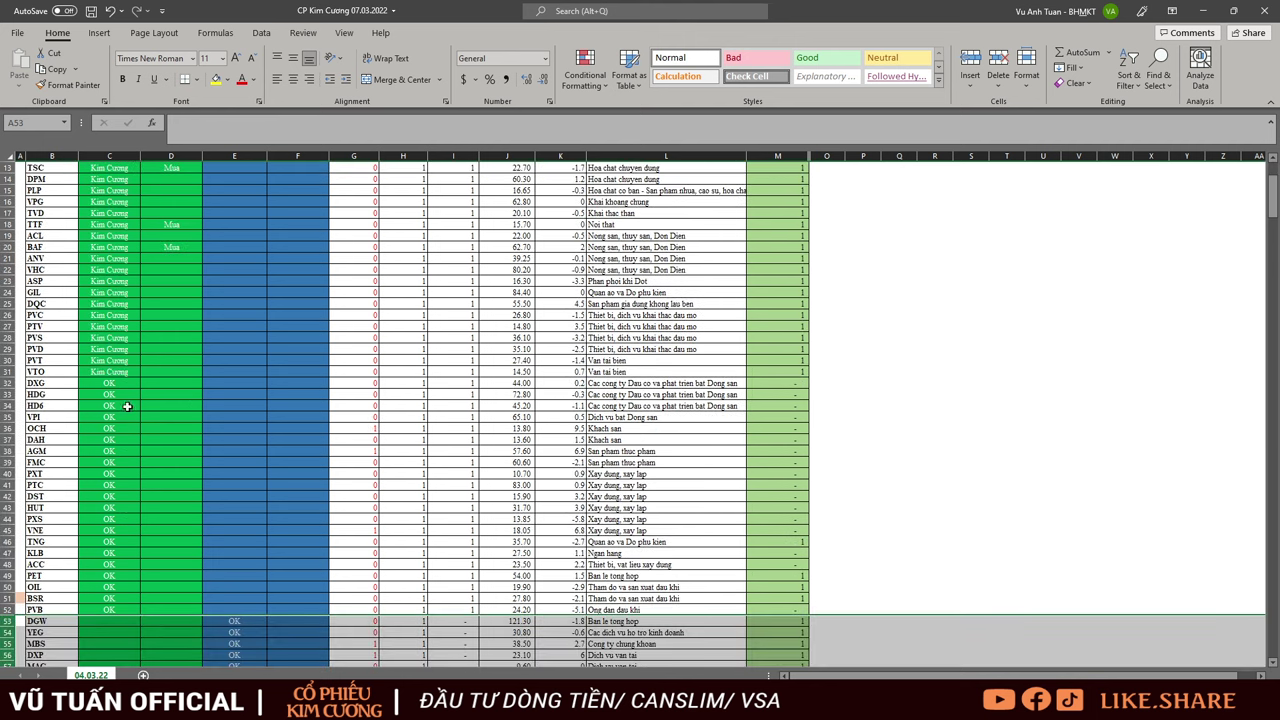
{"action": "scroll", "coordinate": [250, 428], "scroll_direction": "up", "scroll_amount": 4}
{"action": "left_click_drag", "start_coordinate": [36, 287], "coordinate": [818, 562]}
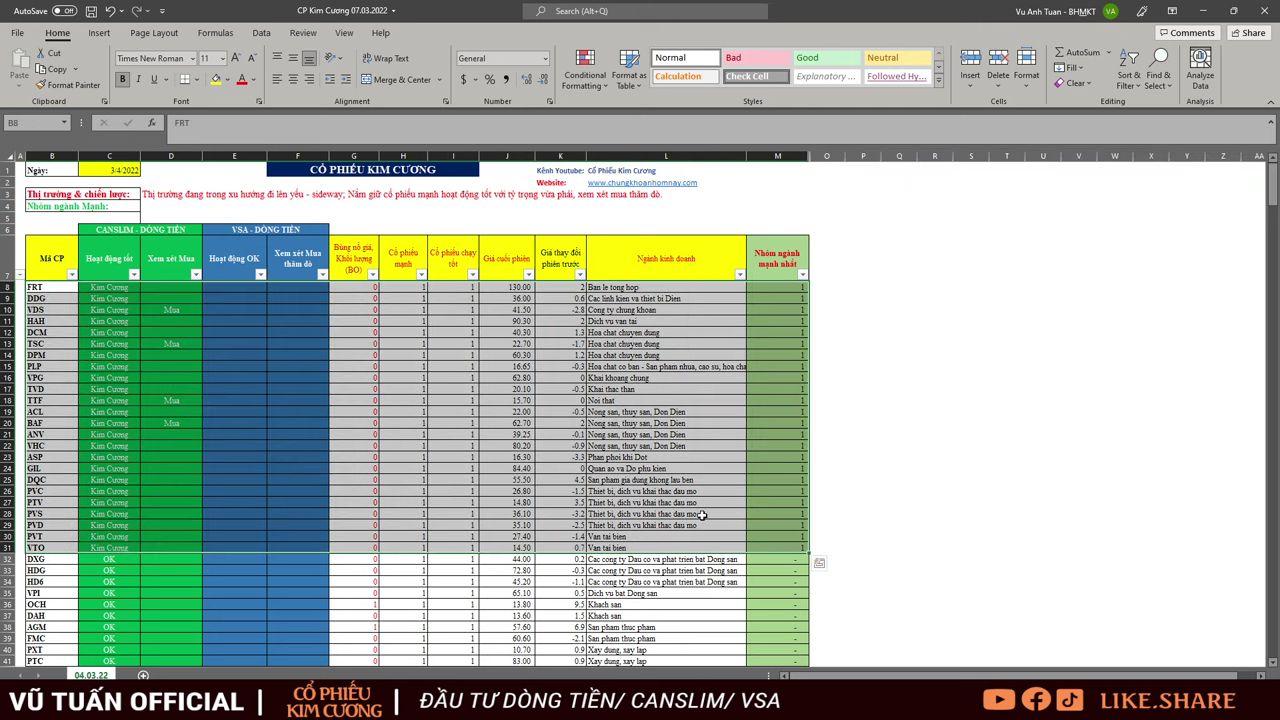
{"action": "scroll", "coordinate": [415, 556], "scroll_direction": "down", "scroll_amount": 3}
{"action": "scroll", "coordinate": [415, 556], "scroll_direction": "down", "scroll_amount": 3}
{"action": "scroll", "coordinate": [346, 568], "scroll_direction": "down", "scroll_amount": 2}
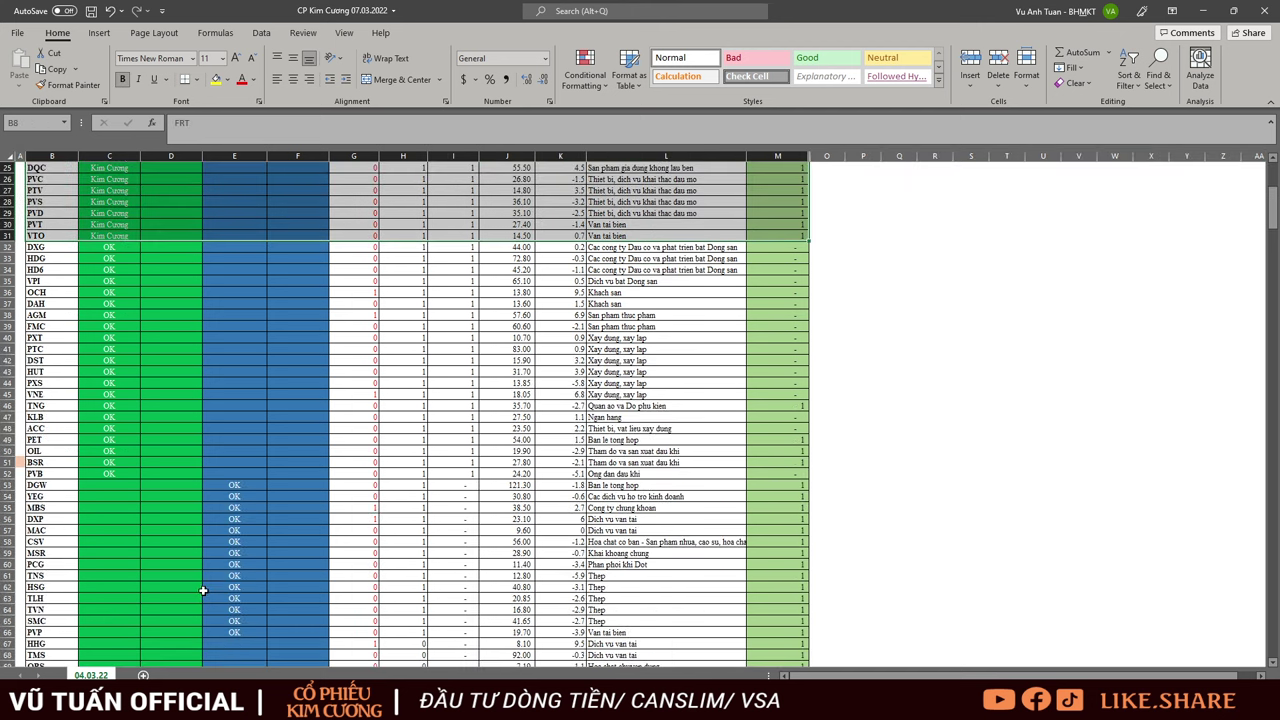
- Highlight the Kim Cương stocks together with their tickers, B8:C31
{"action": "scroll", "coordinate": [272, 525], "scroll_direction": "up", "scroll_amount": 5}
{"action": "scroll", "coordinate": [254, 313], "scroll_direction": "up", "scroll_amount": 3}
{"action": "left_click_drag", "start_coordinate": [48, 287], "coordinate": [98, 553]}
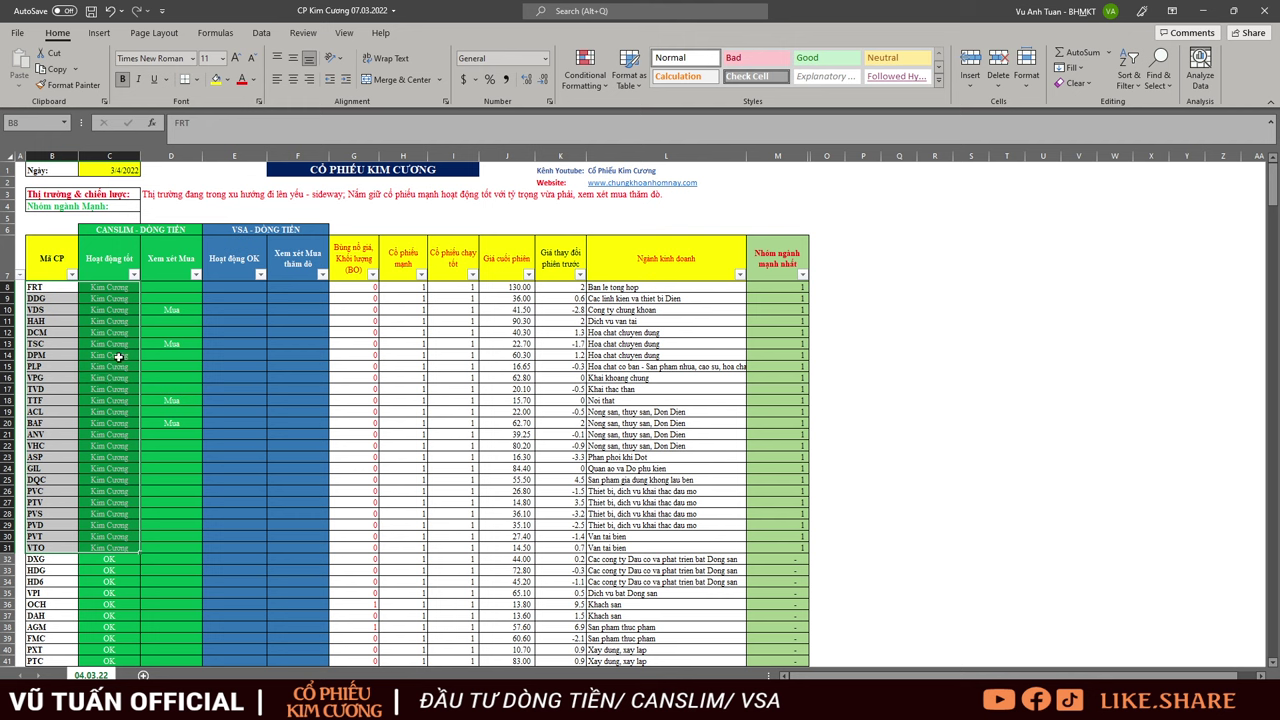
- Open the CP Kim Cương 28.02.2022 workbook and highlight its stocks marked Nắm giữ from row 8 down to row 25
{"action": "key", "text": "alt+Tab"}
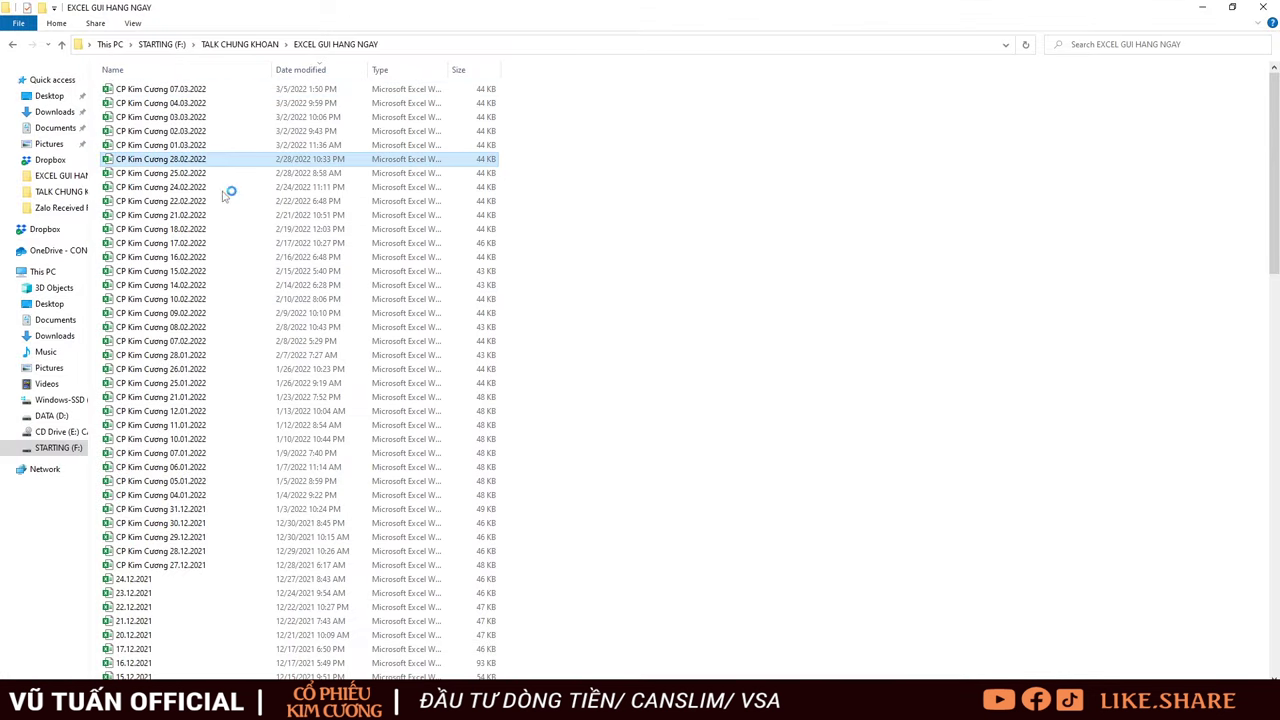
{"action": "key", "text": "alt+Tab"}
{"action": "left_click", "coordinate": [254, 382]}
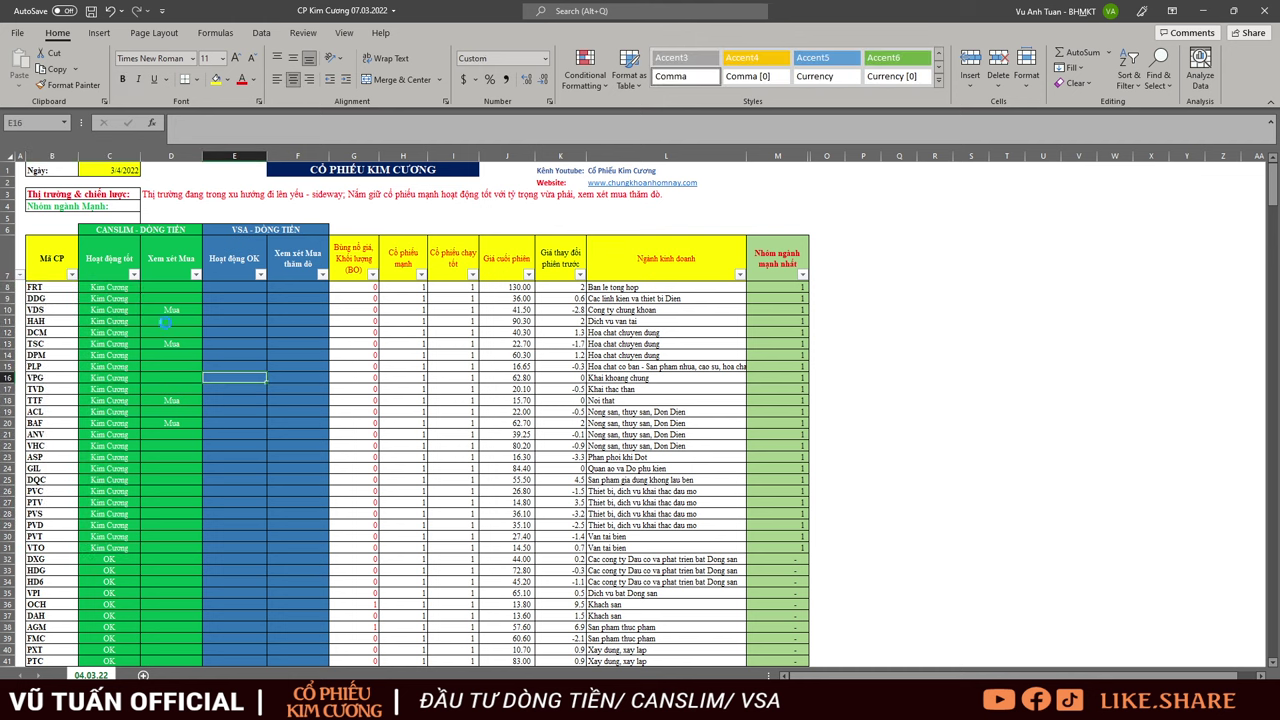
{"action": "key", "text": "alt+Tab"}
{"action": "left_click_drag", "start_coordinate": [105, 287], "coordinate": [106, 481]}
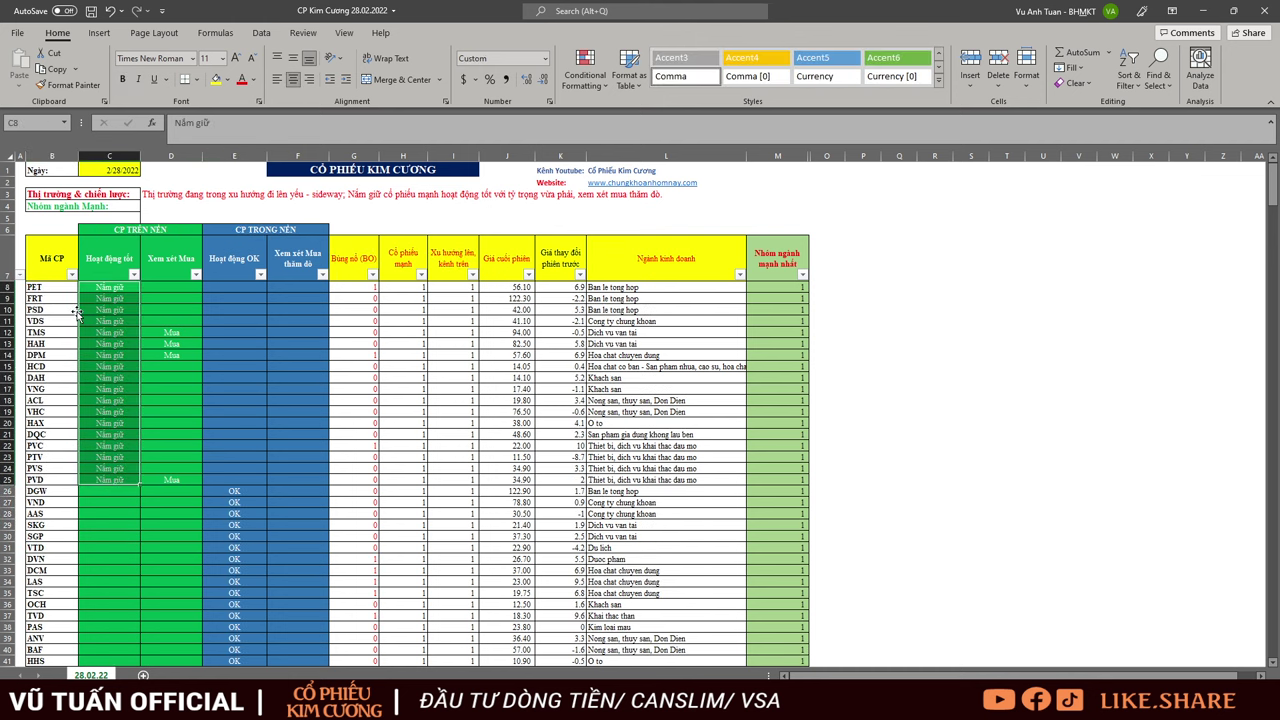
{"action": "left_click_drag", "start_coordinate": [62, 288], "coordinate": [106, 480]}
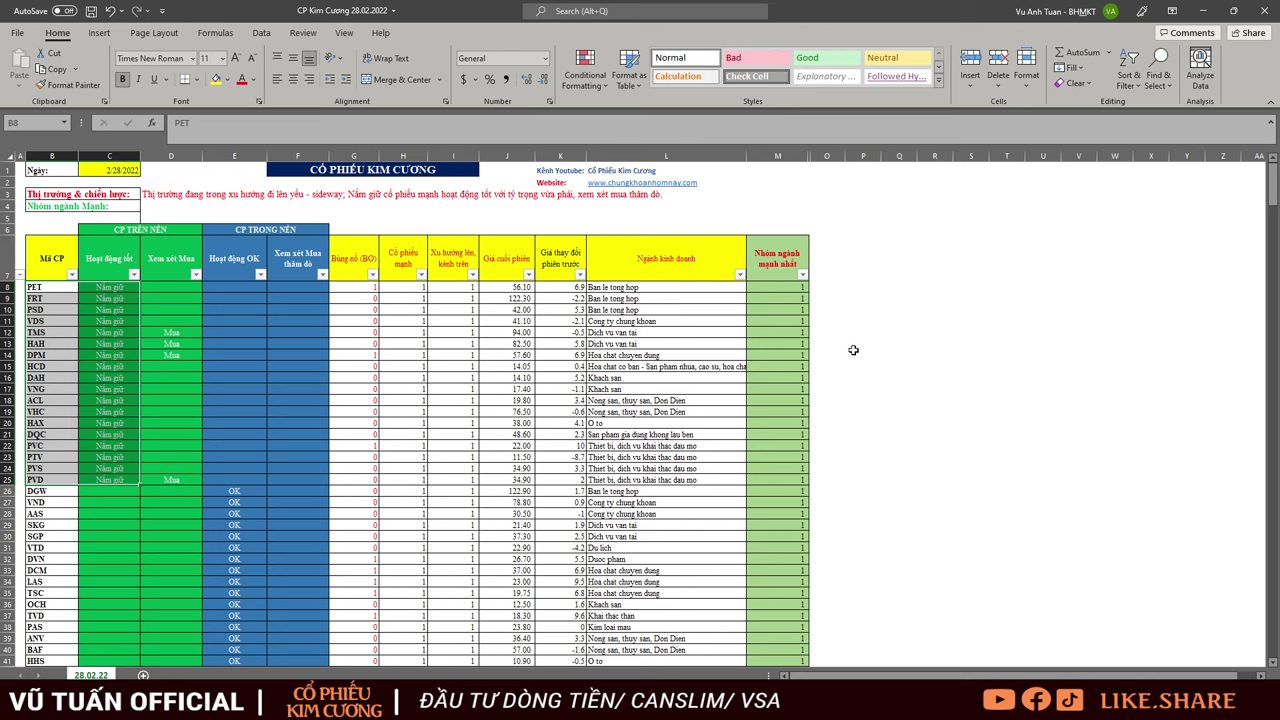
{"action": "left_click_drag", "start_coordinate": [92, 290], "coordinate": [115, 494]}
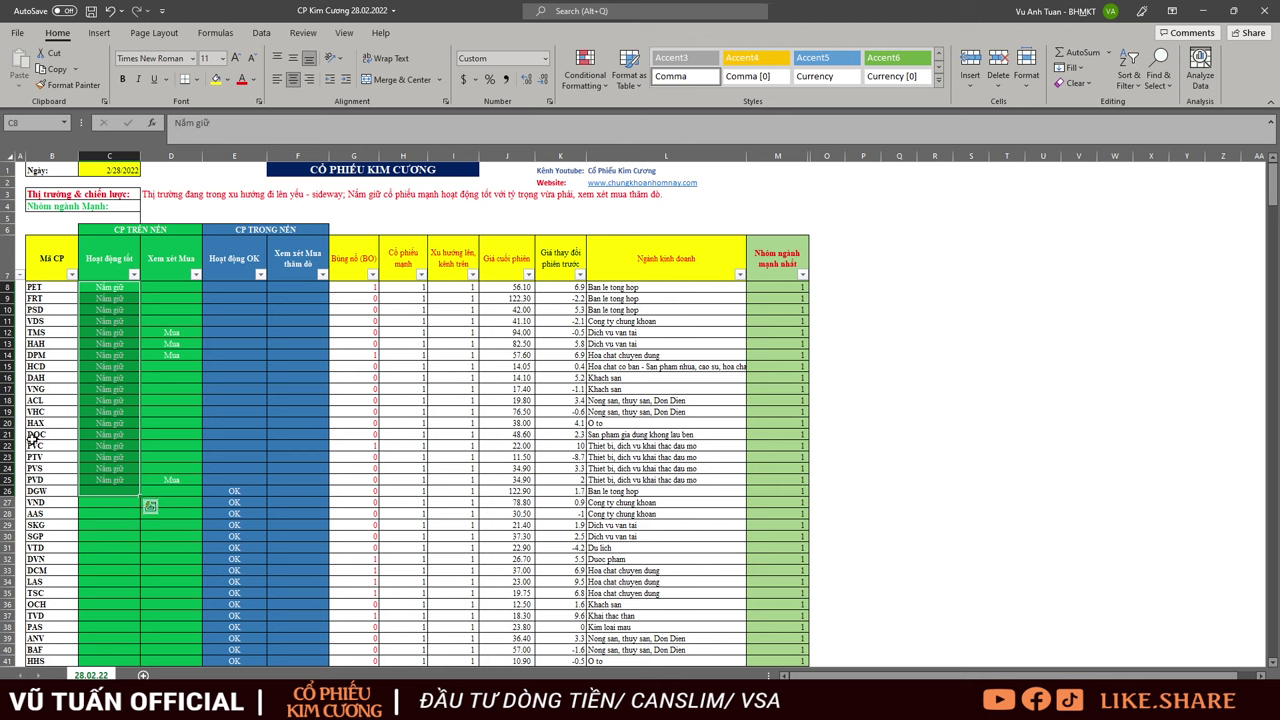
- Highlight the DQC, PET and FRT entries among the Nắm giữ stocks
{"action": "left_click_drag", "start_coordinate": [33, 436], "coordinate": [93, 429]}
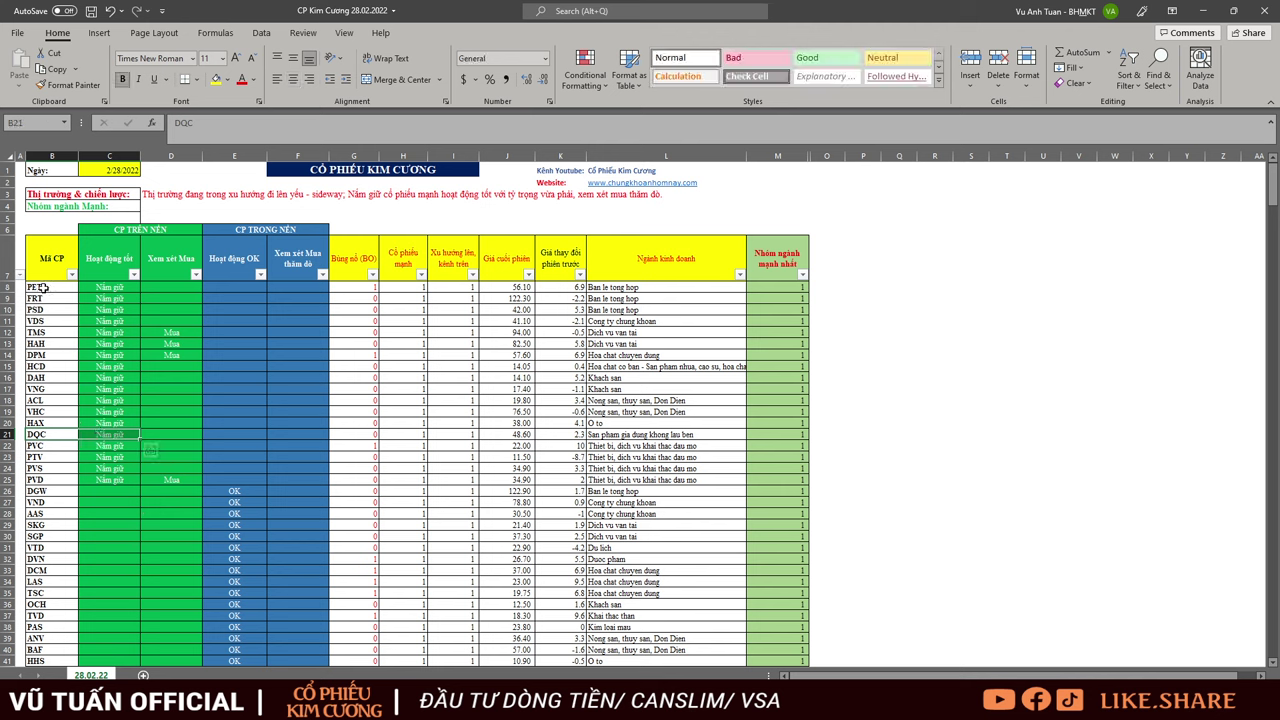
{"action": "left_click_drag", "start_coordinate": [44, 288], "coordinate": [128, 300]}
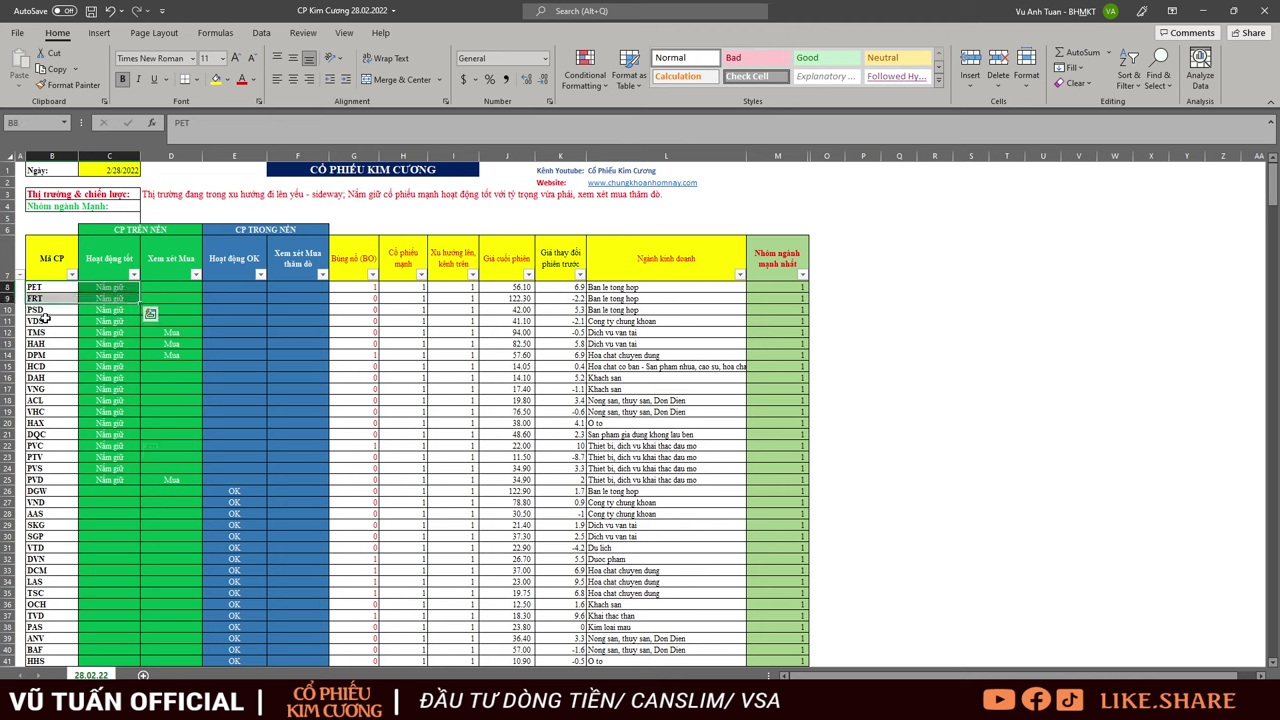
{"action": "left_click_drag", "start_coordinate": [44, 299], "coordinate": [120, 300]}
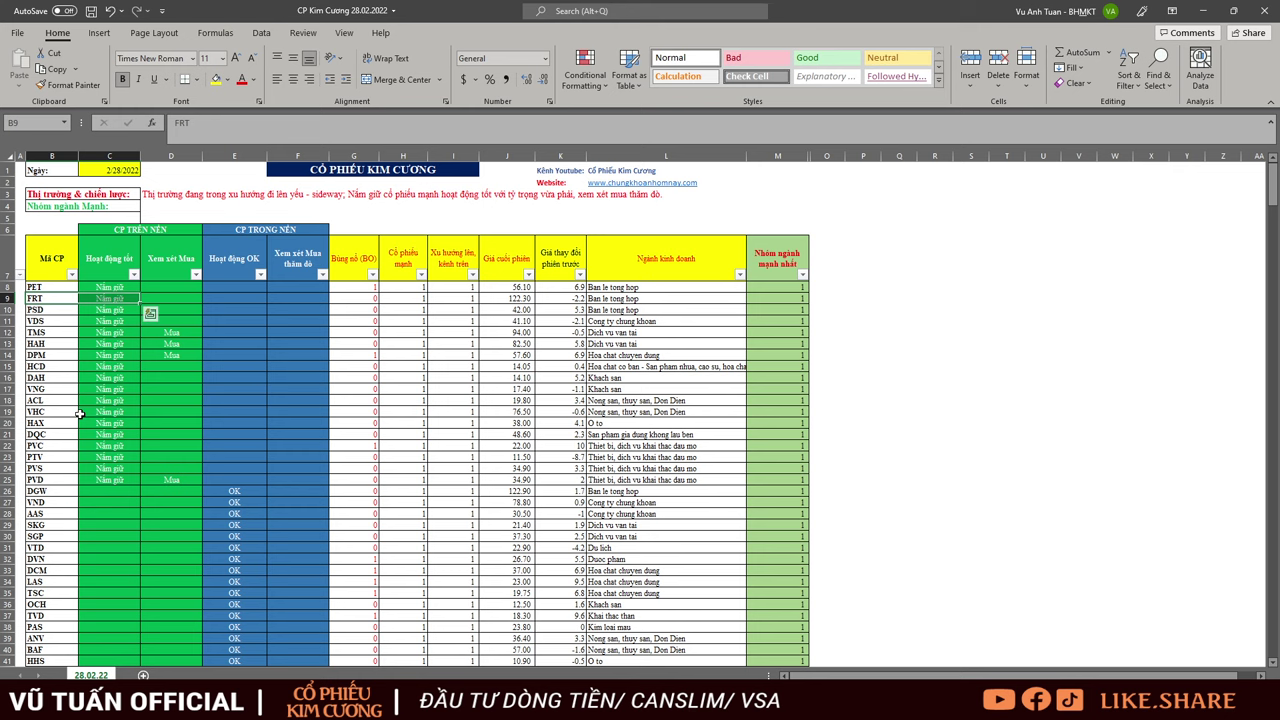
- Open the CP Kim Cương 17.02.2022 workbook from the daily Excel folder and highlight its table from row 1 across to column M
{"action": "key", "text": "alt+Tab"}
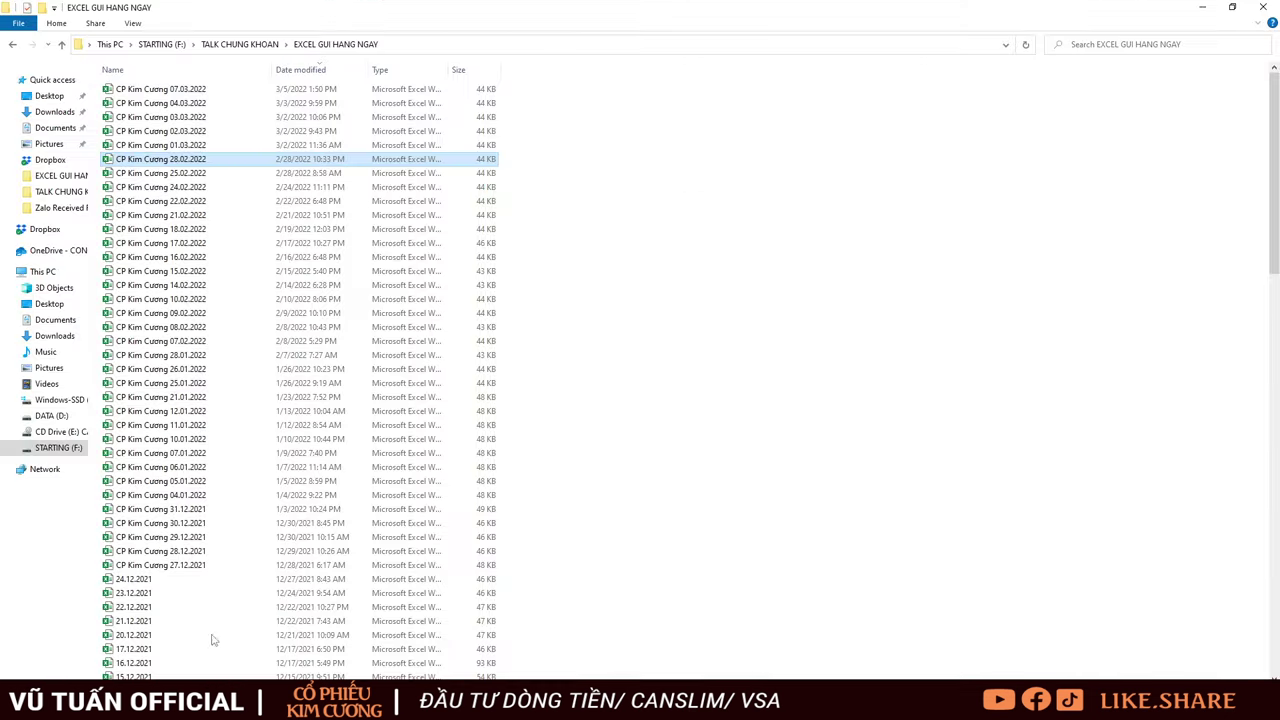
{"action": "double_click", "coordinate": [210, 246]}
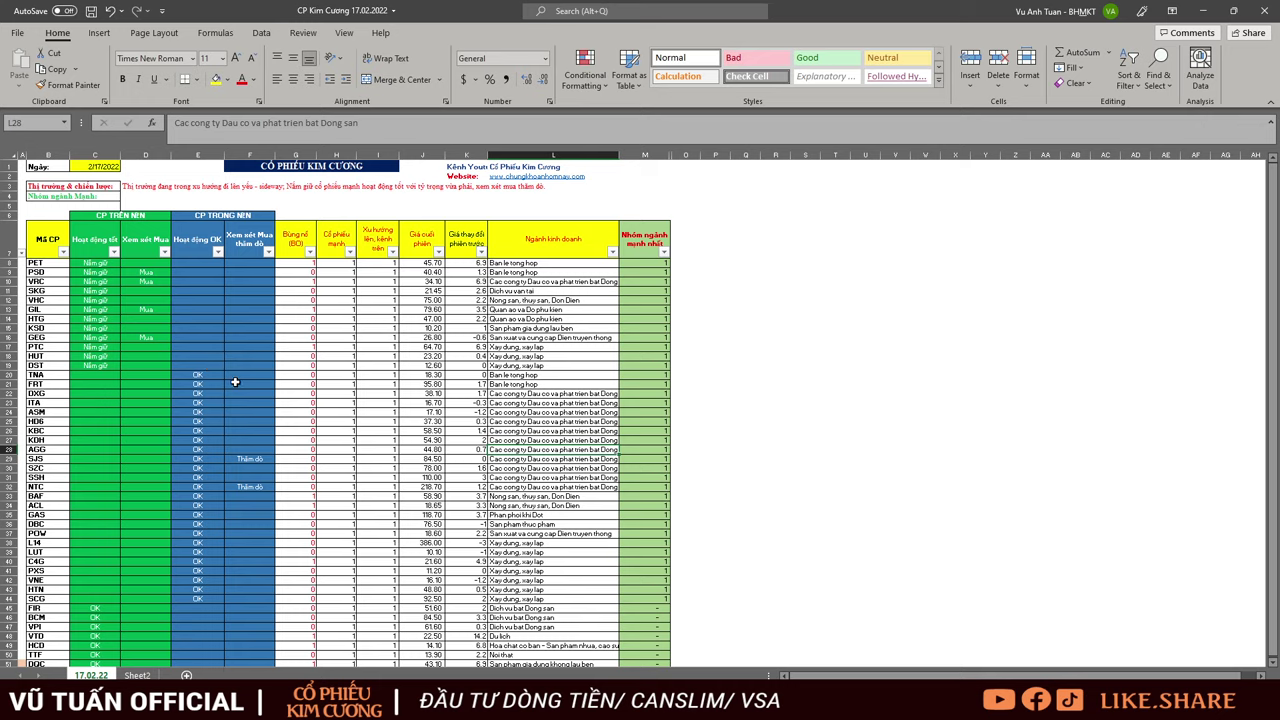
{"action": "scroll", "coordinate": [214, 382], "scroll_direction": "up", "scroll_amount": 2}
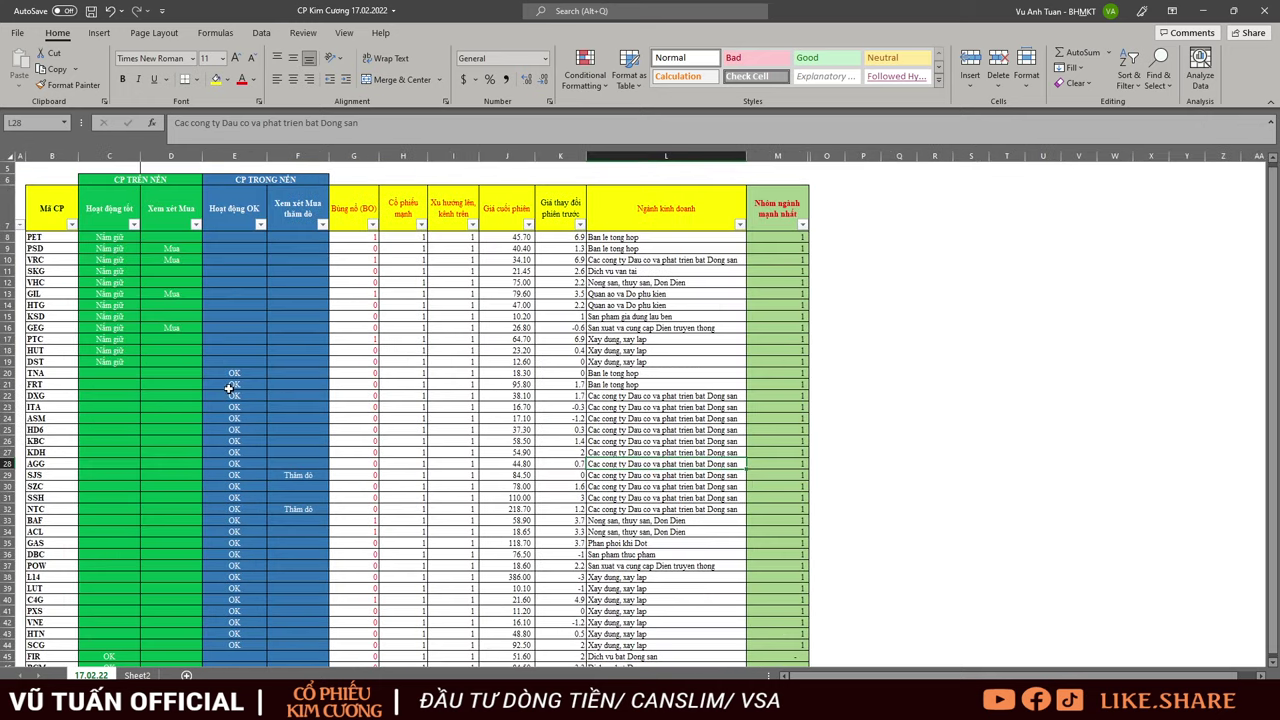
{"action": "scroll", "coordinate": [254, 395], "scroll_direction": "up", "scroll_amount": 2}
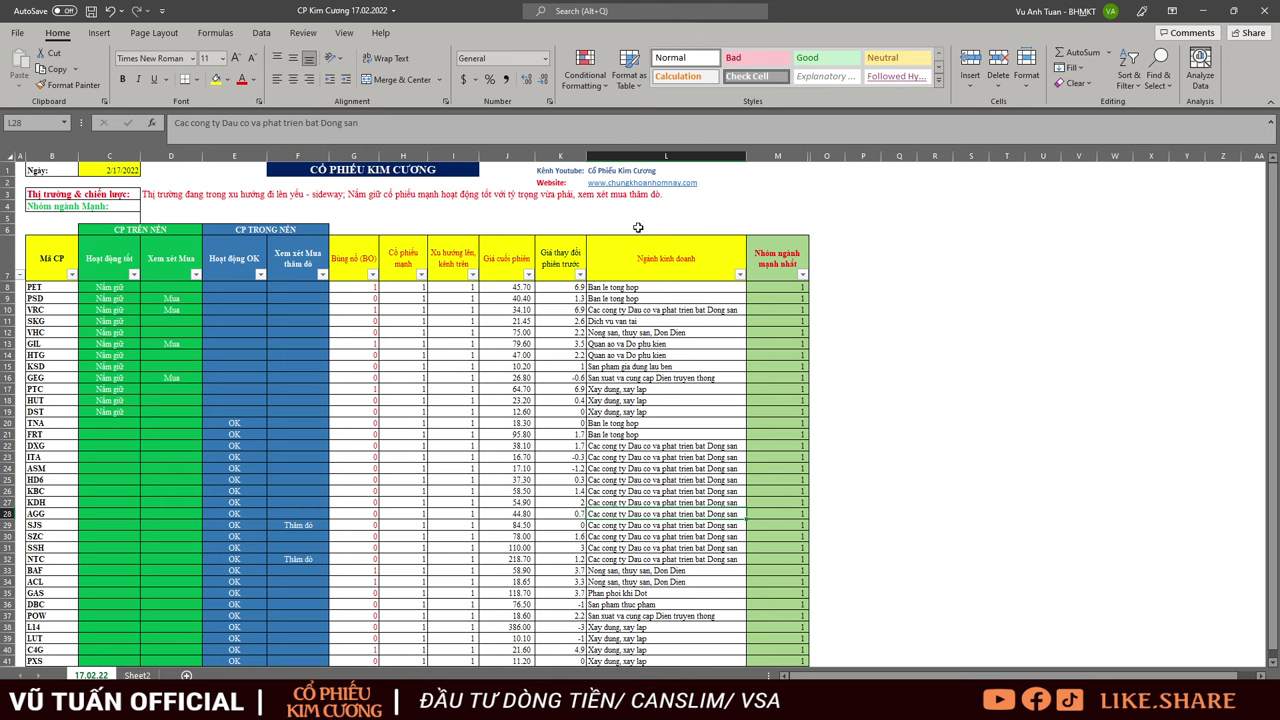
{"action": "left_click_drag", "start_coordinate": [784, 172], "coordinate": [14, 466]}
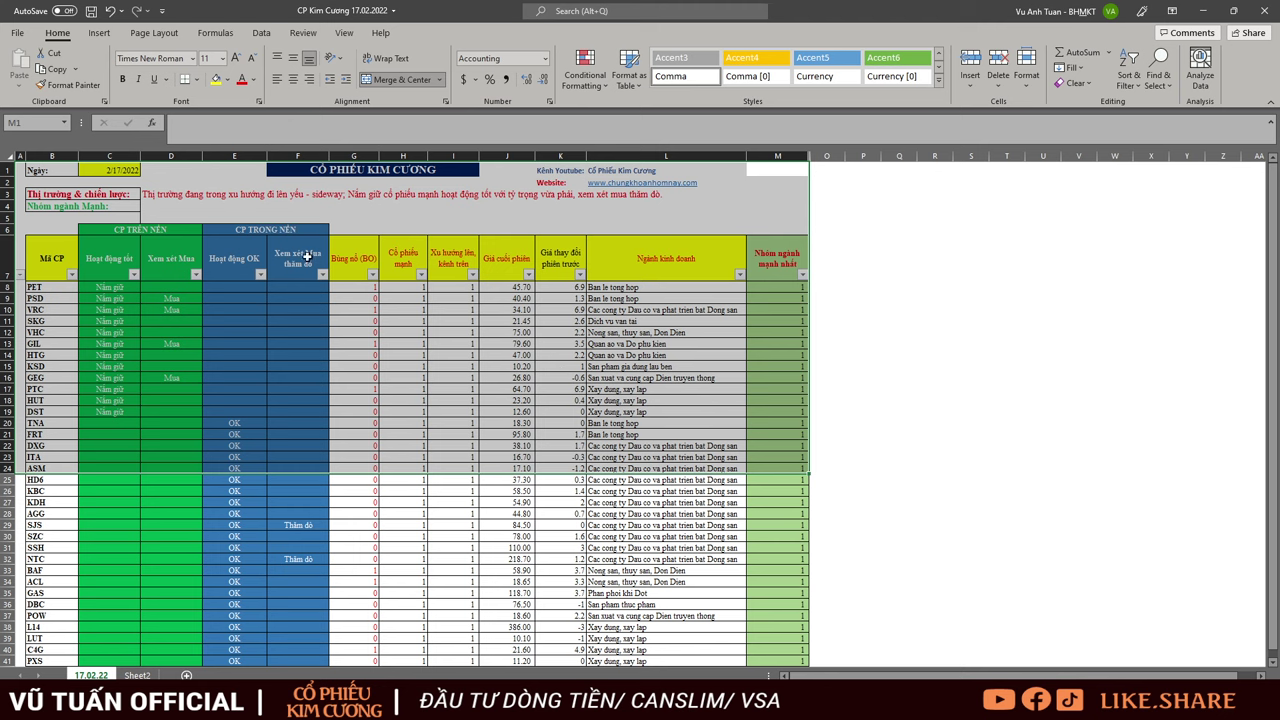
{"action": "left_click_drag", "start_coordinate": [24, 172], "coordinate": [783, 436]}
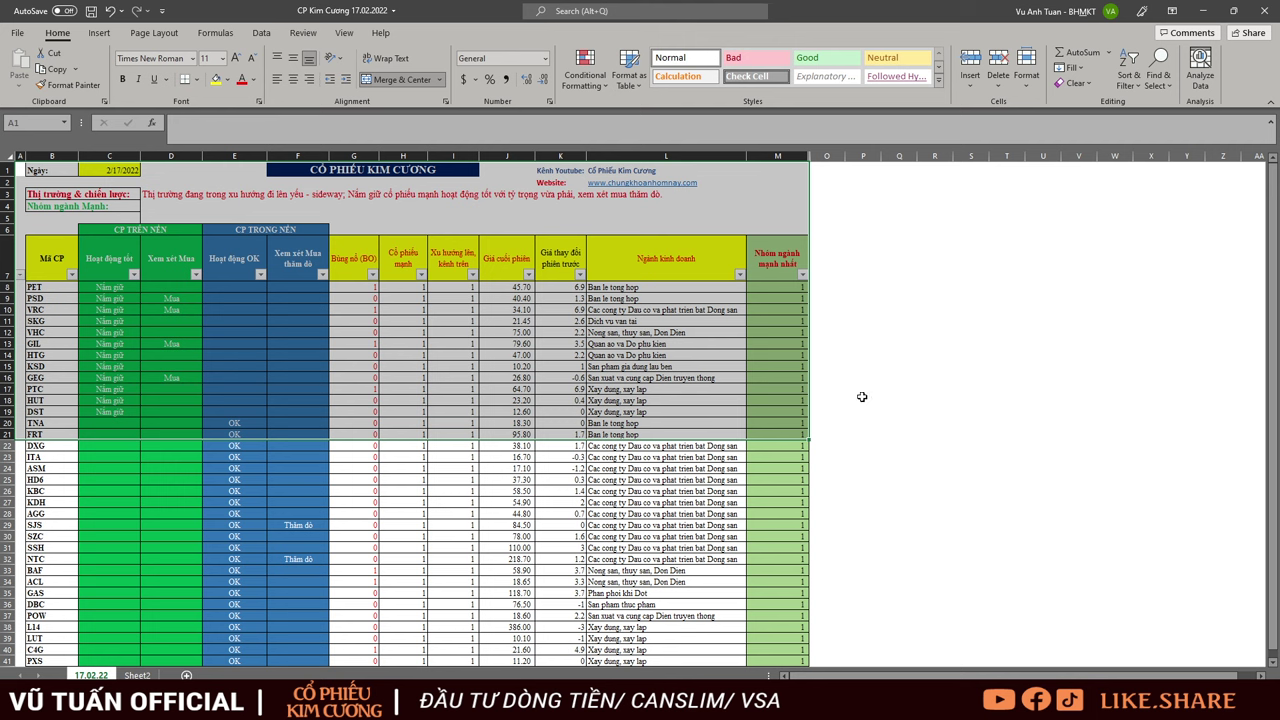
- Close the 17.02.2022 workbook and highlight the range E1:M26 in the 28.02.2022 workbook
{"action": "left_click", "coordinate": [1266, 10]}
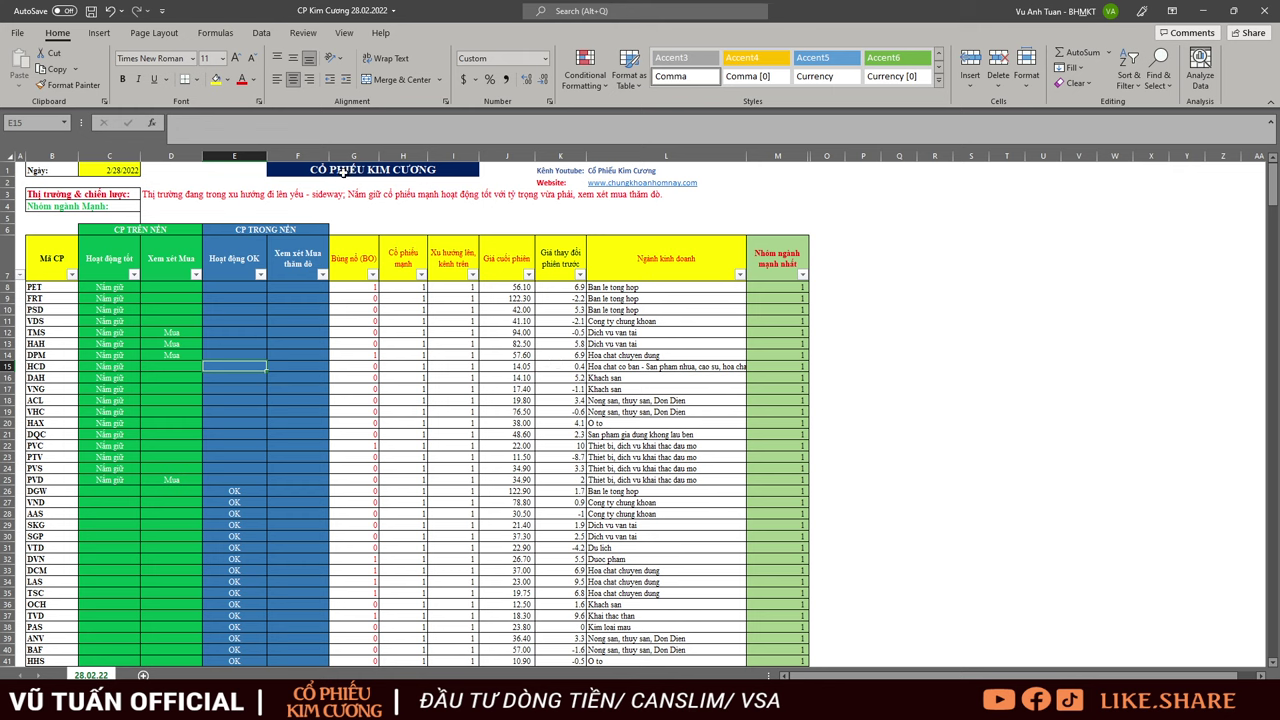
{"action": "left_click_drag", "start_coordinate": [343, 173], "coordinate": [788, 490]}
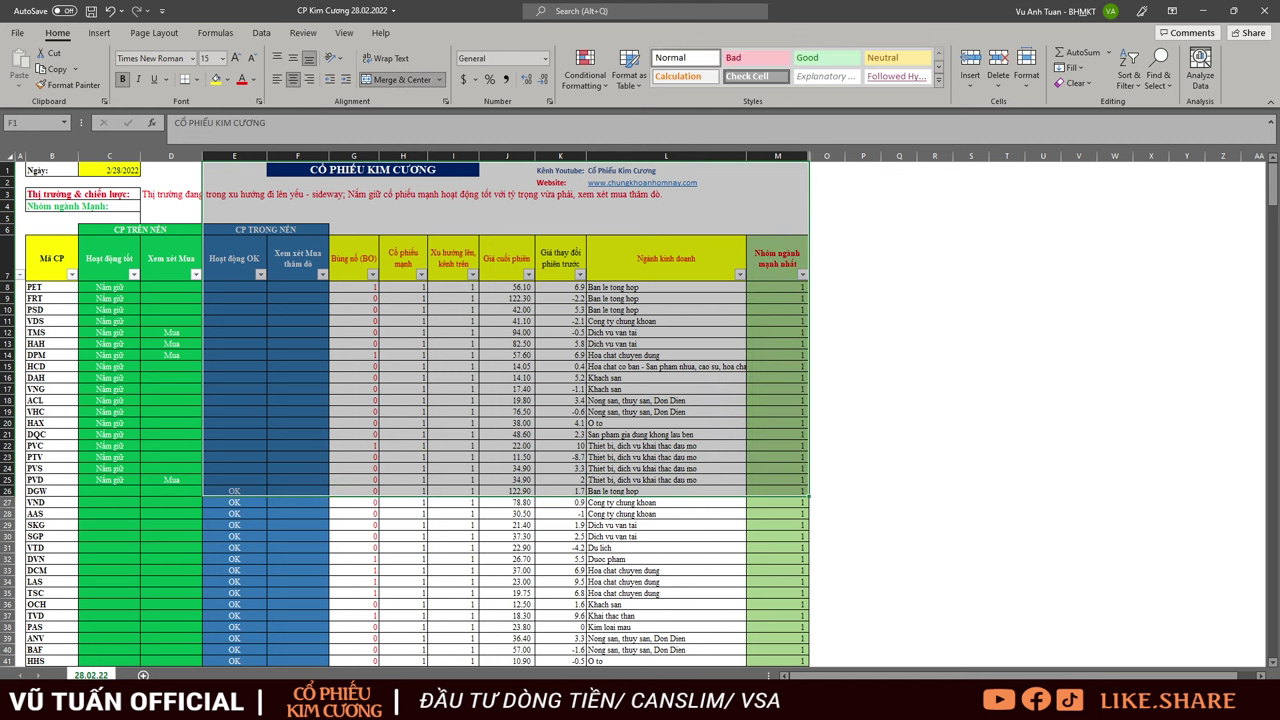
- Switch to the CP Kim Cương 07.03.2022 workbook and highlight the table from row 1 down through the Kim Cương stocks
{"action": "key", "text": "super+shift+s"}
{"action": "mouse_move", "coordinate": [175, 661]}
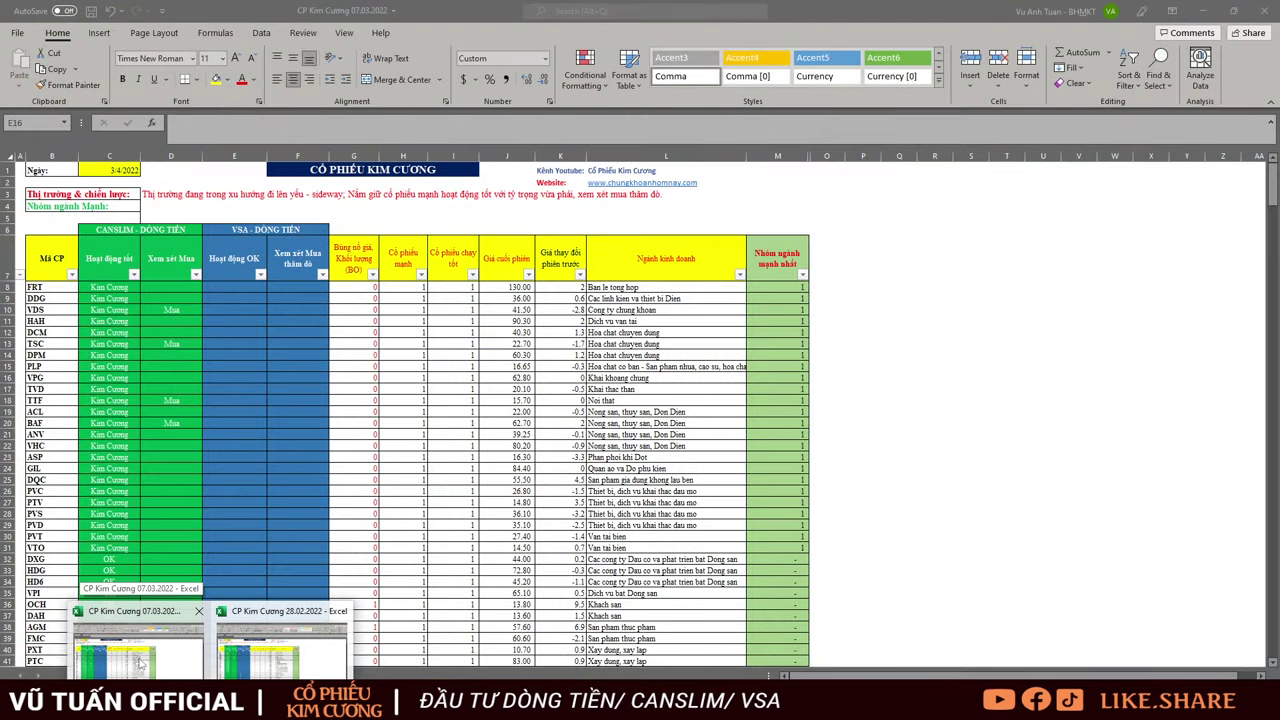
{"action": "left_click", "coordinate": [142, 663]}
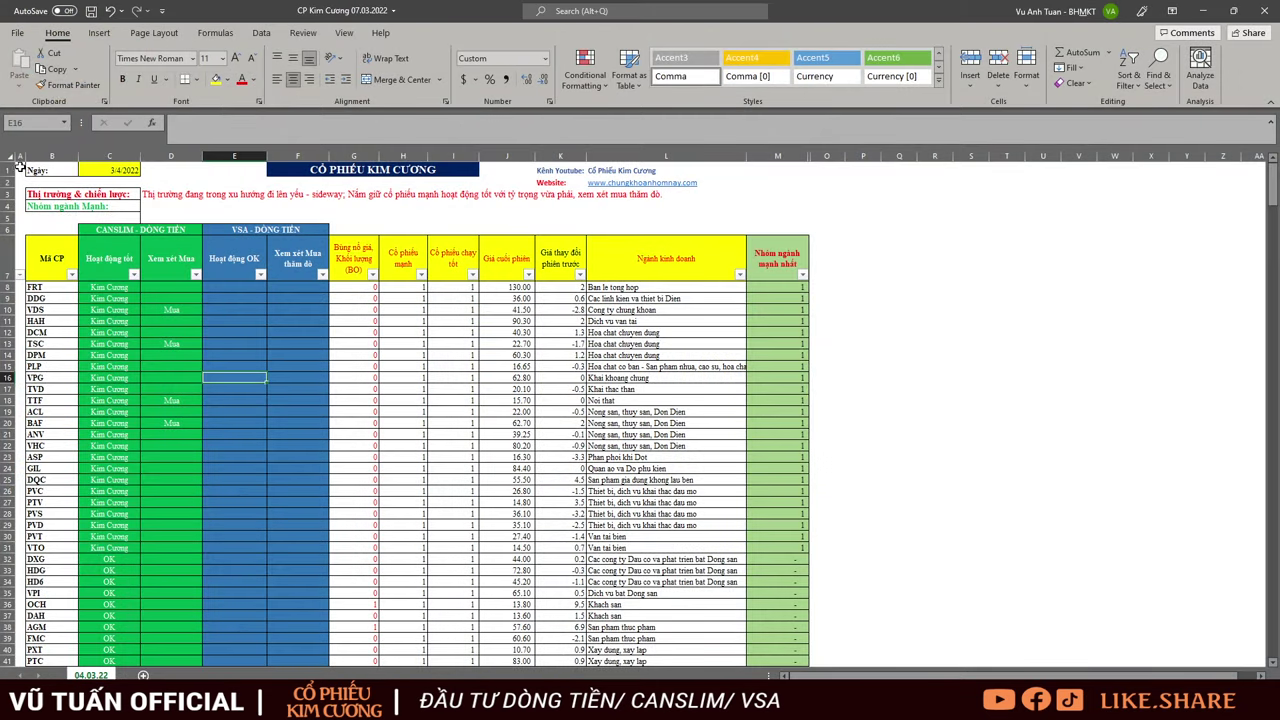
{"action": "left_click_drag", "start_coordinate": [17, 172], "coordinate": [787, 543]}
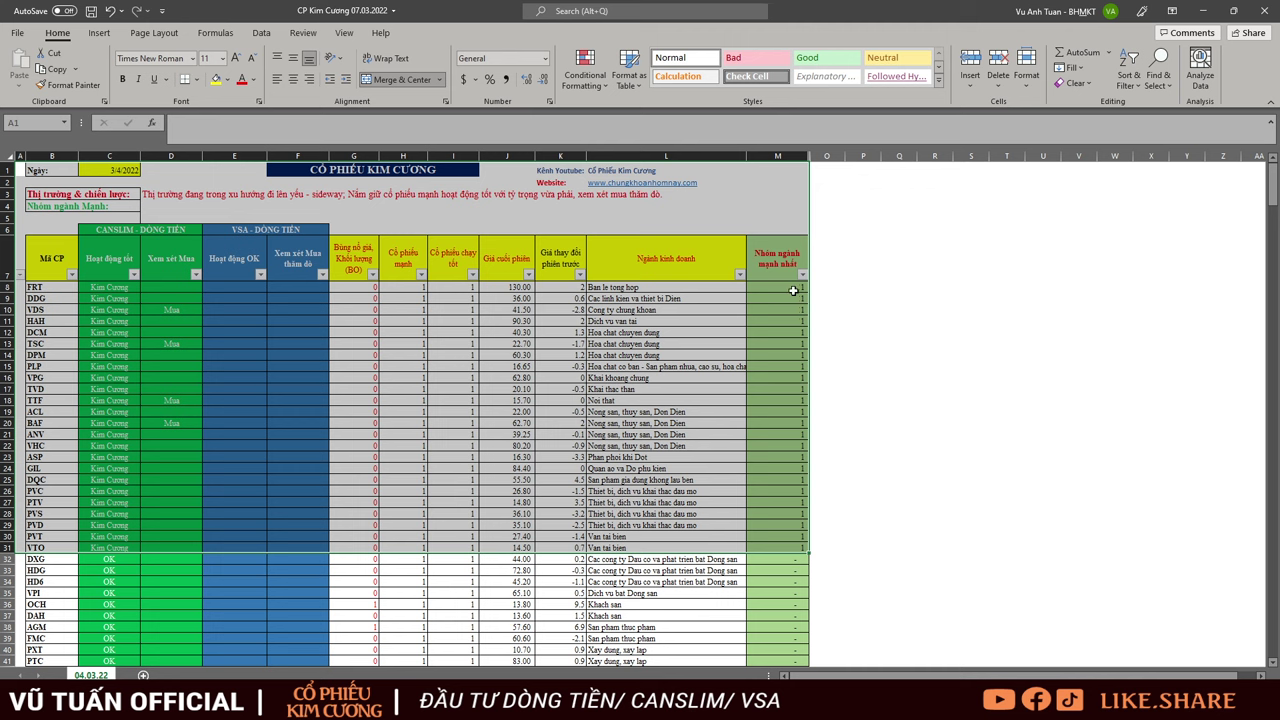
{"action": "left_click_drag", "start_coordinate": [863, 170], "coordinate": [42, 568]}
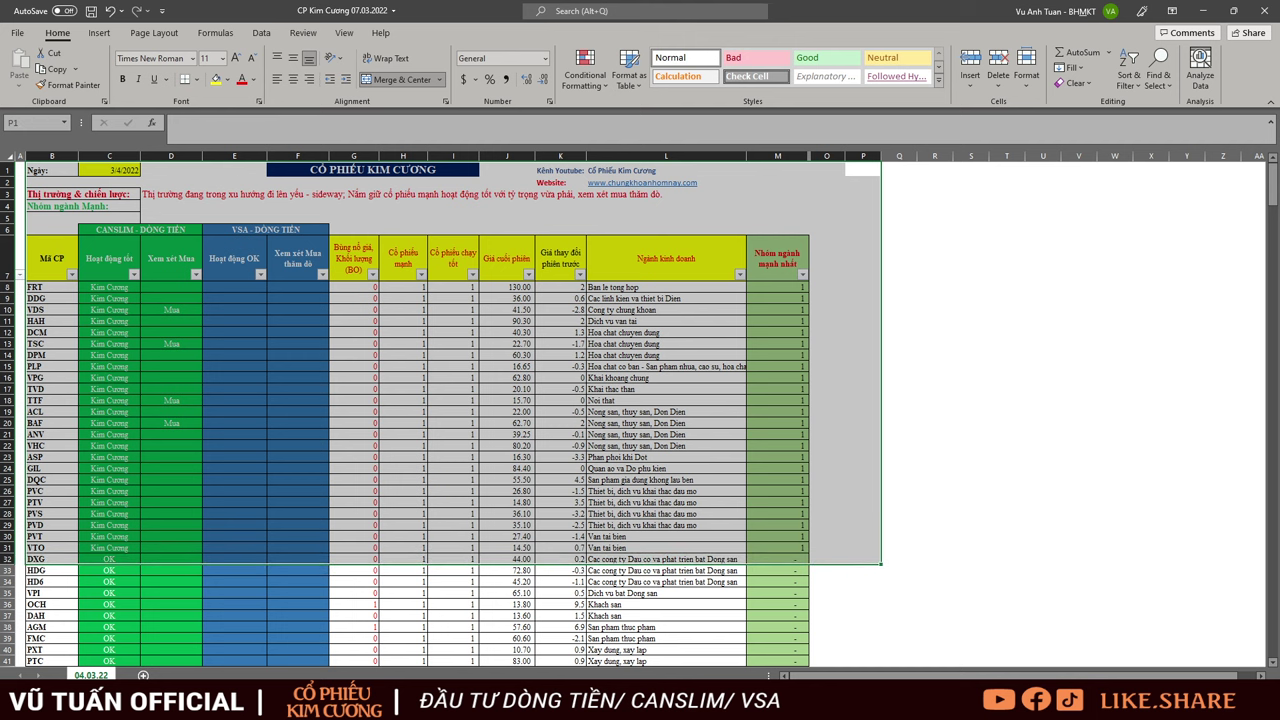
- Switch to AmiBroker and narrow the FullName and ICB columns in the stock screening results
{"action": "key", "text": "alt+Tab"}
{"action": "left_click_drag", "start_coordinate": [166, 572], "coordinate": [912, 572]}
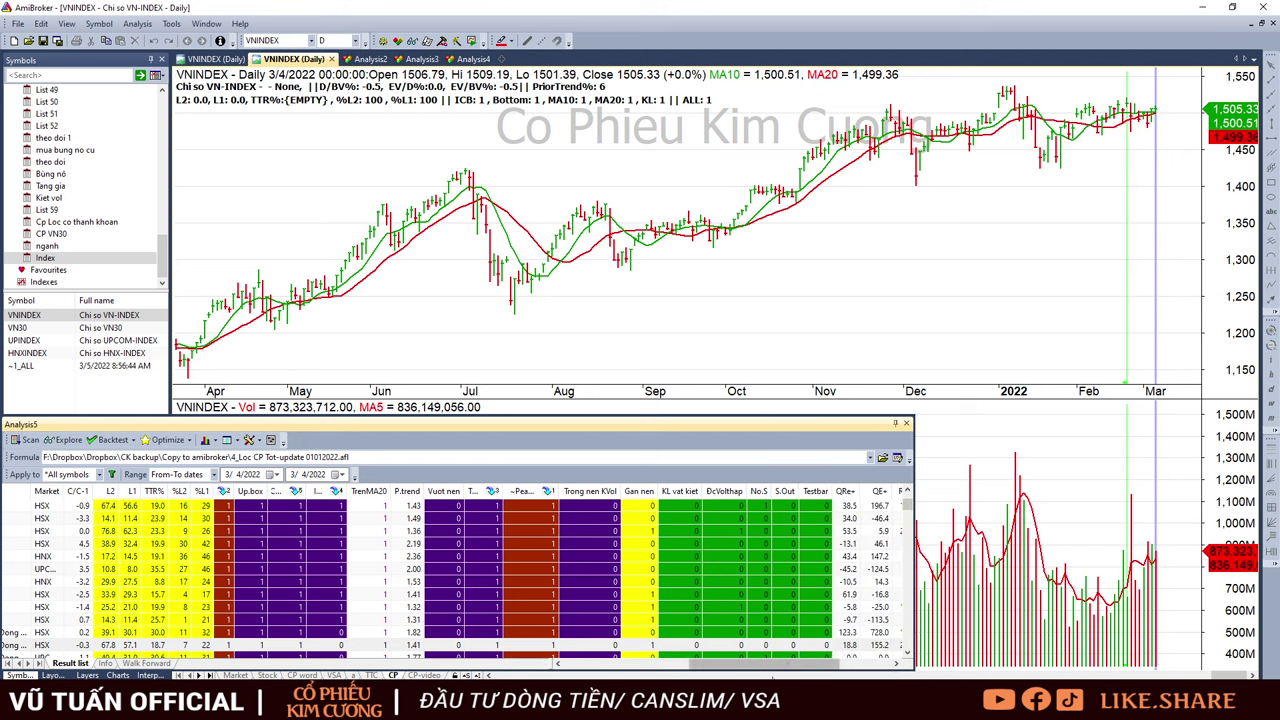
{"action": "left_click_drag", "start_coordinate": [768, 664], "coordinate": [638, 672]}
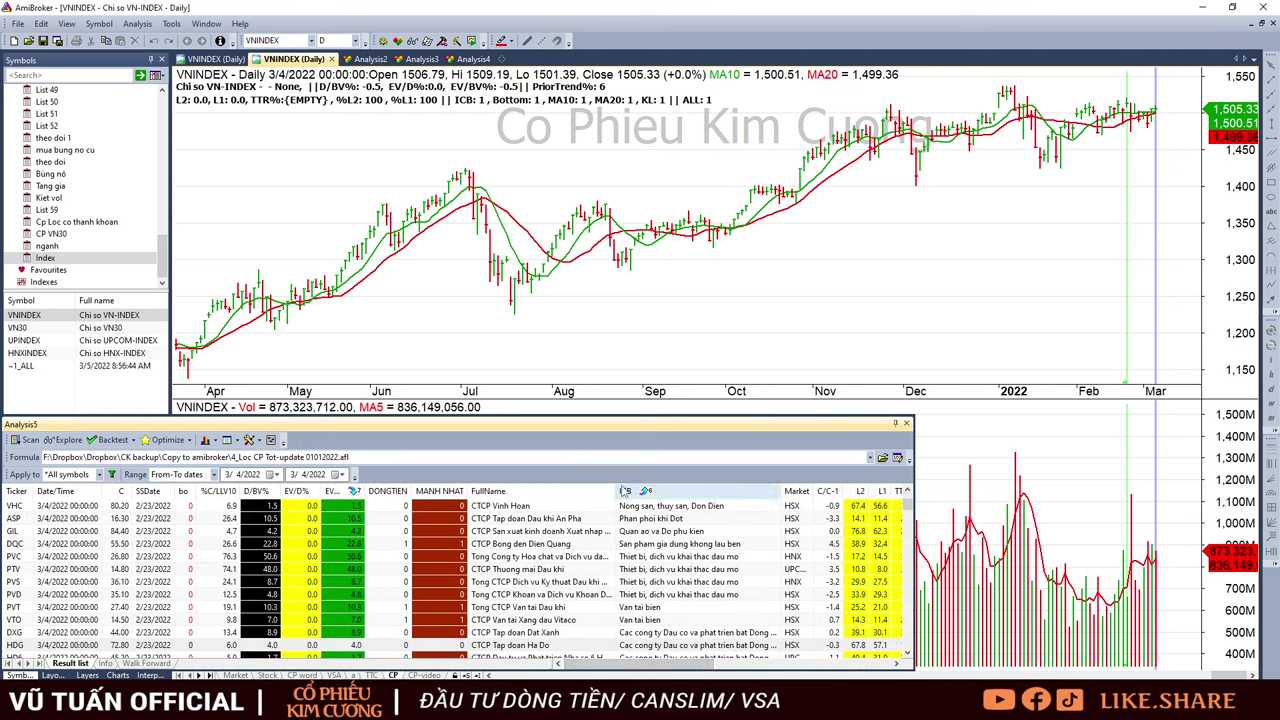
{"action": "left_click_drag", "start_coordinate": [619, 490], "coordinate": [603, 490]}
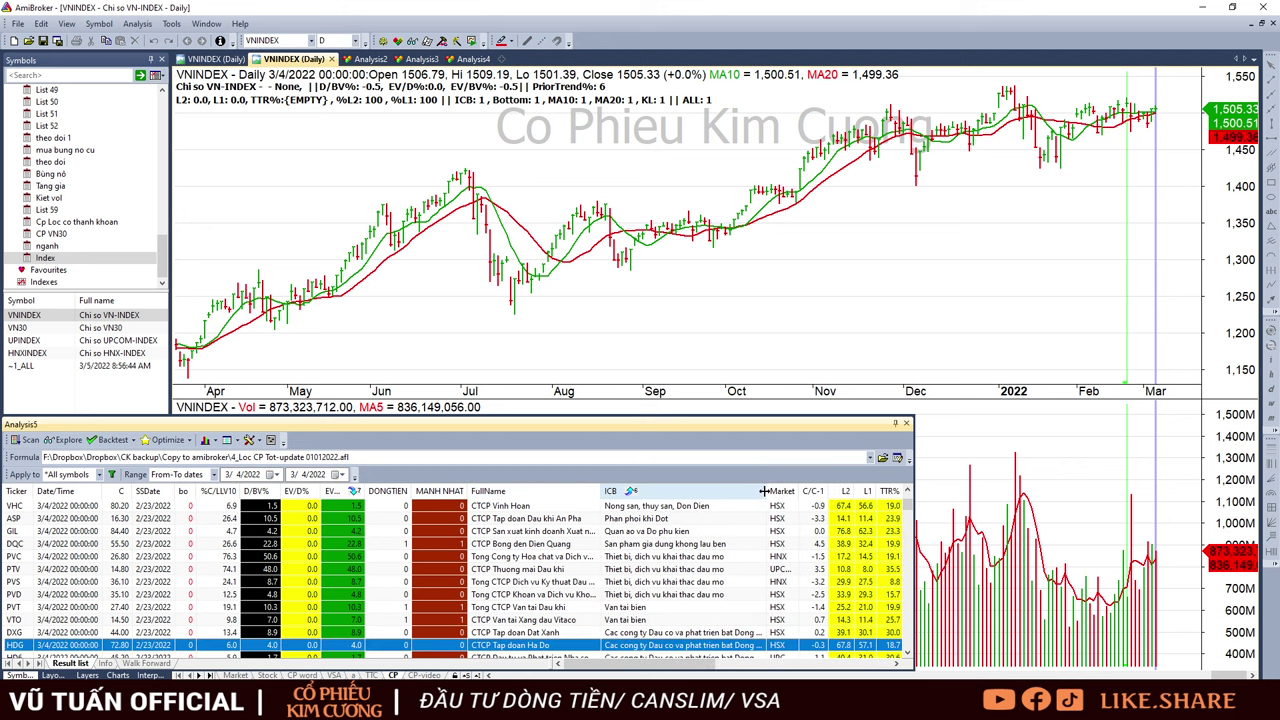
{"action": "left_click_drag", "start_coordinate": [764, 490], "coordinate": [735, 490]}
{"action": "left_click", "coordinate": [733, 490]}
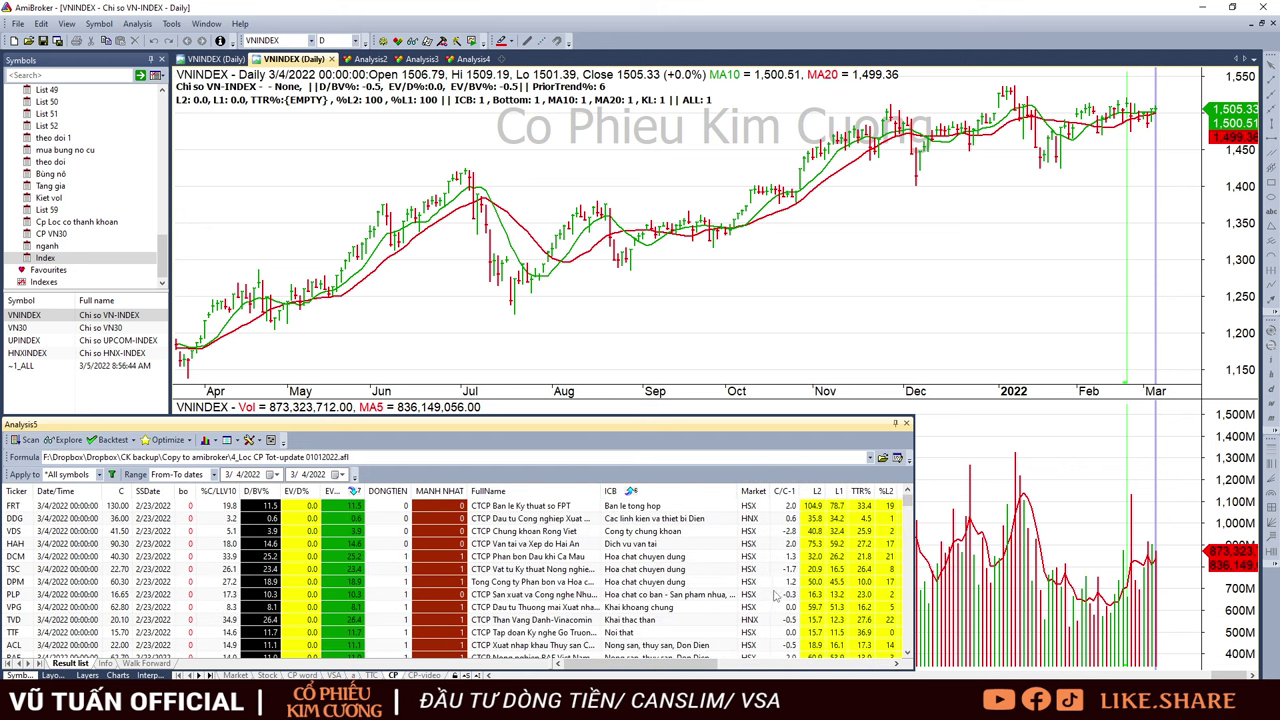
{"action": "left_click_drag", "start_coordinate": [686, 654], "coordinate": [736, 648]}
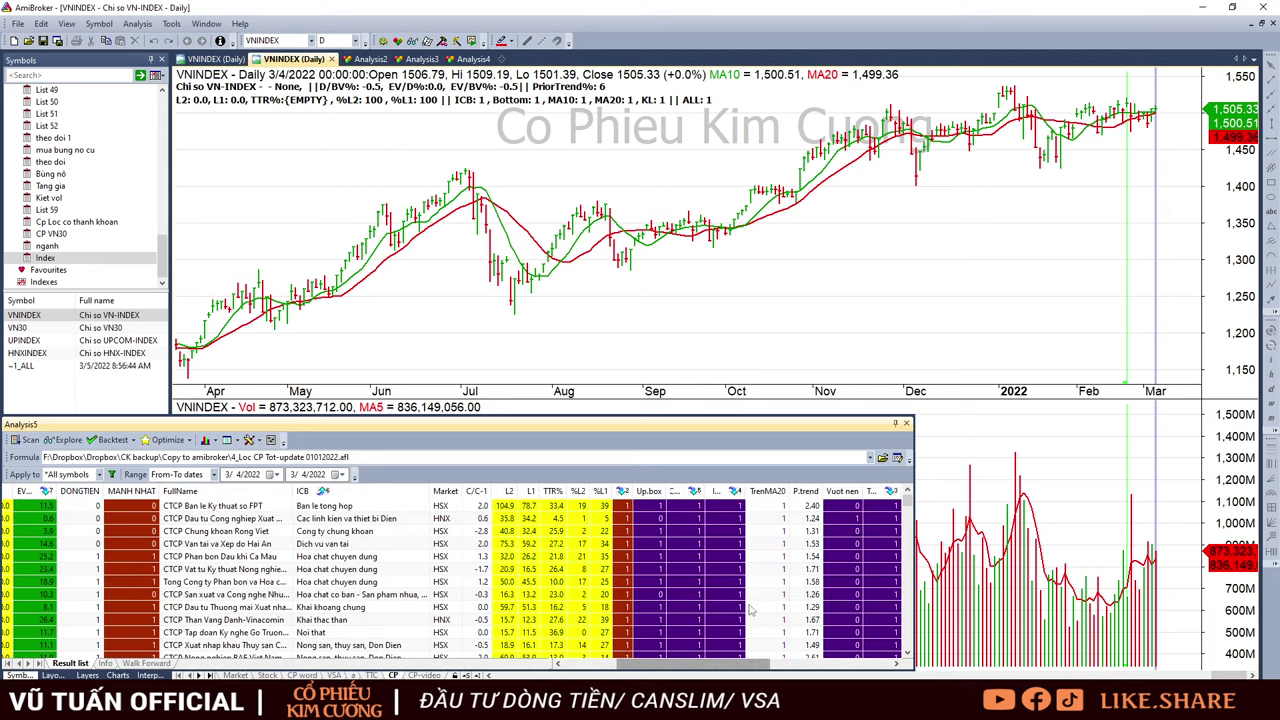
- Open the FRT chart from the screening results and examine the price move out of the pink base box
{"action": "left_click", "coordinate": [733, 508]}
{"action": "left_click", "coordinate": [1182, 142]}
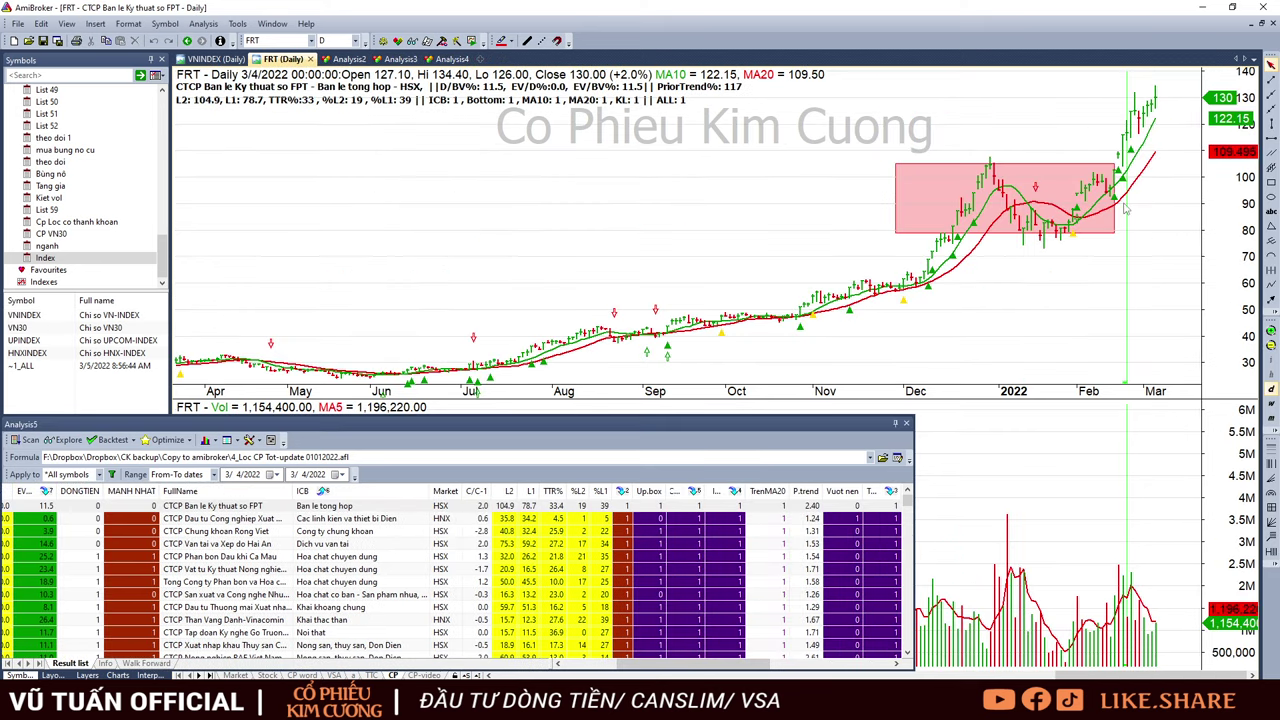
{"action": "mouse_move", "coordinate": [1104, 219]}
{"action": "mouse_move", "coordinate": [1110, 263]}
{"action": "left_click", "coordinate": [1117, 150]}
{"action": "left_click", "coordinate": [1138, 143]}
- Switch to the CP Kim Cương 07.03.2022 workbook and highlight the Kim Cương and OK entries in the Hoạt động tốt column
{"action": "mouse_move", "coordinate": [255, 700]}
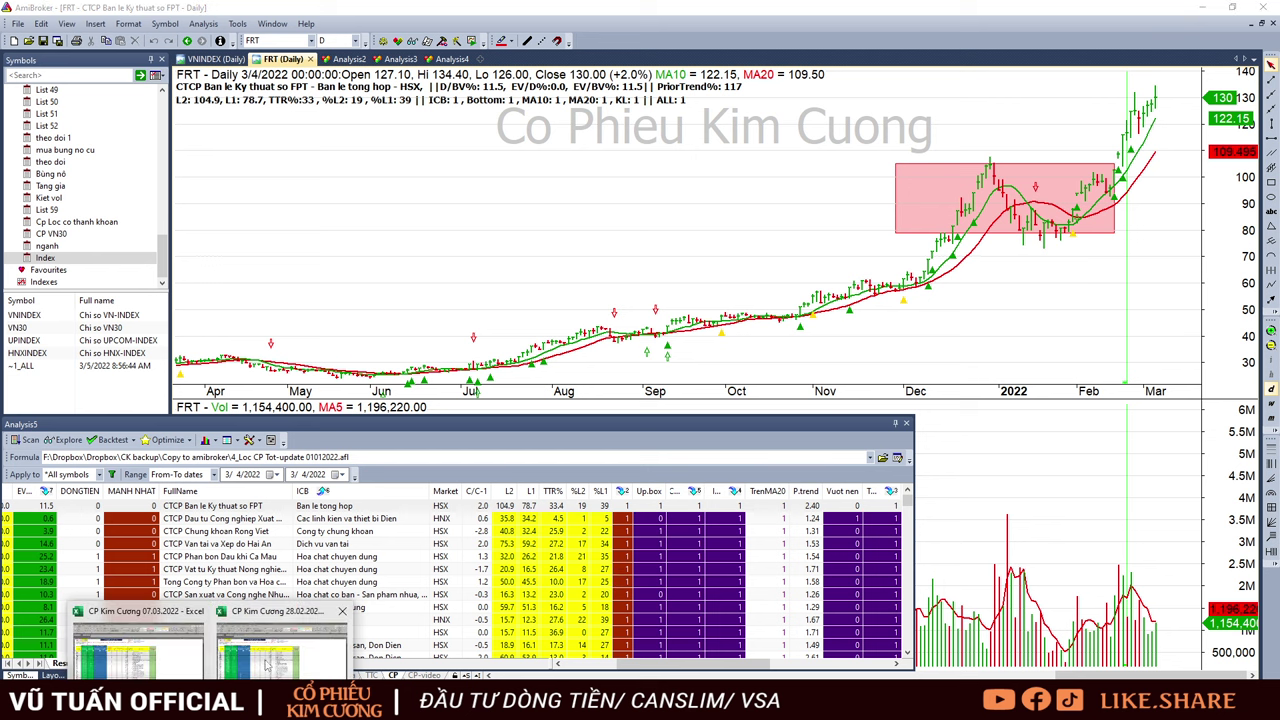
{"action": "mouse_move", "coordinate": [255, 660]}
{"action": "left_click", "coordinate": [140, 645]}
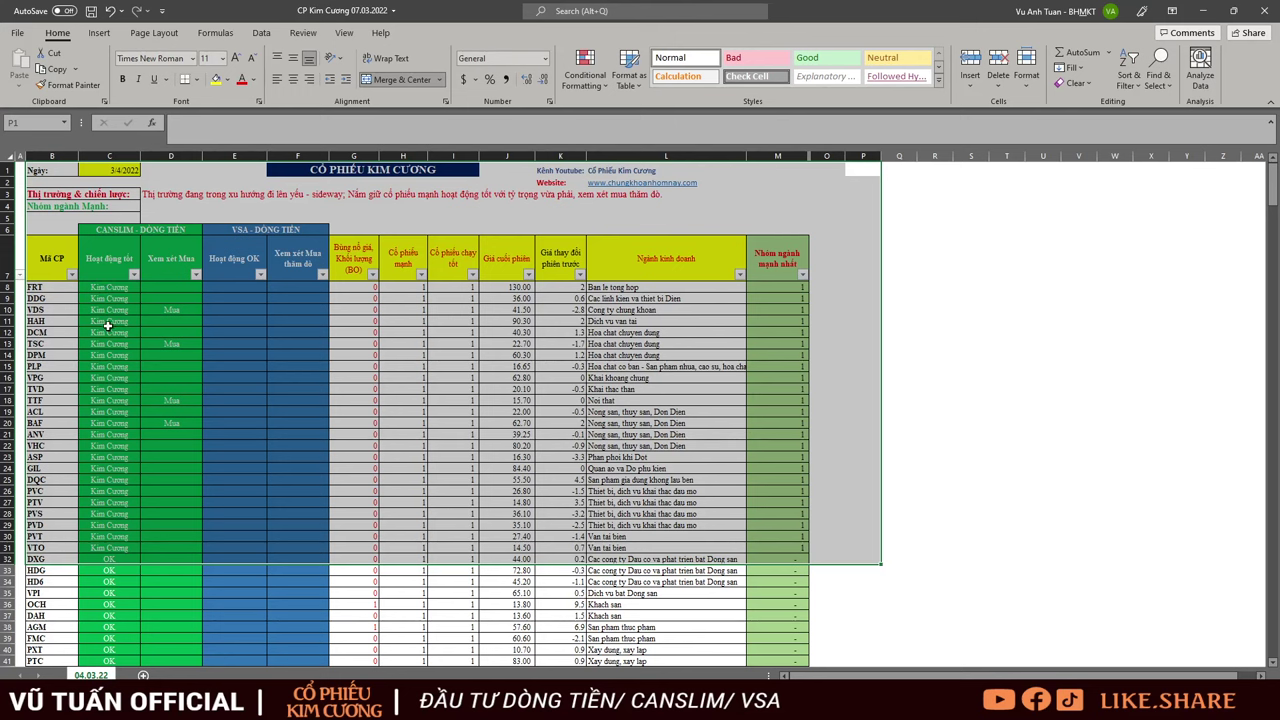
{"action": "left_click_drag", "start_coordinate": [108, 287], "coordinate": [109, 557]}
{"action": "scroll", "coordinate": [109, 557], "scroll_direction": "down", "scroll_amount": 6}
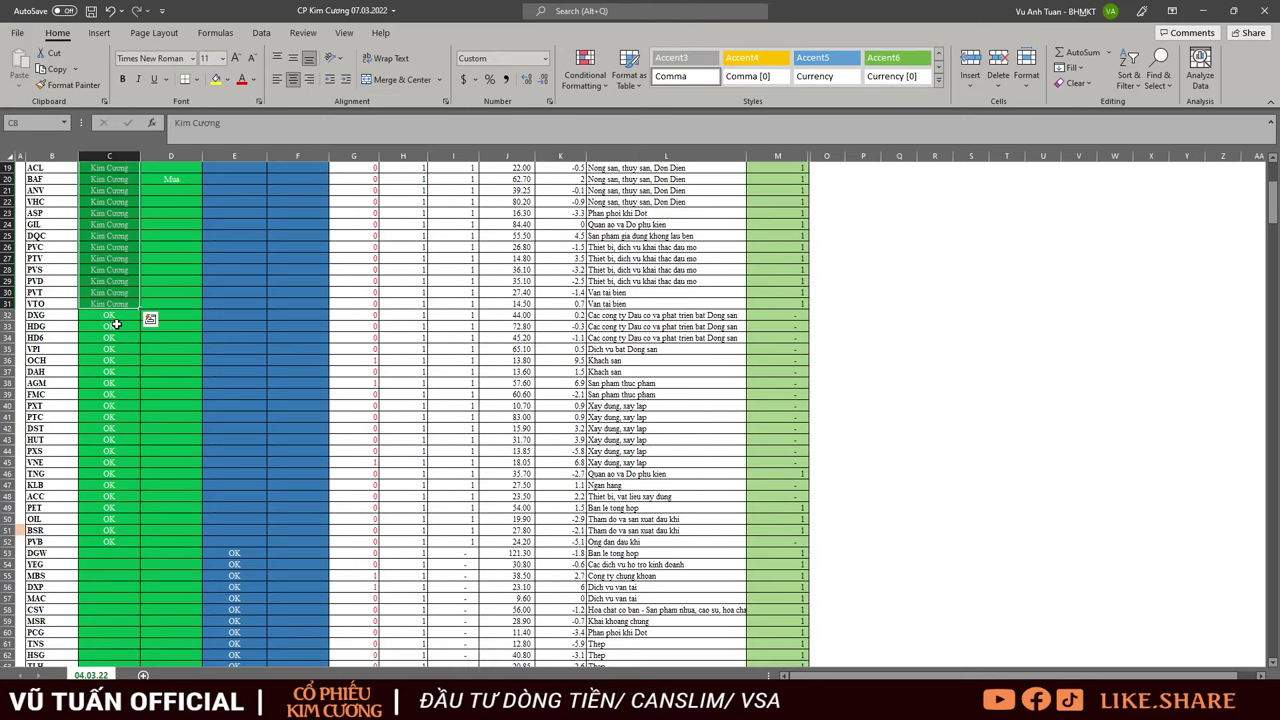
{"action": "left_click_drag", "start_coordinate": [109, 320], "coordinate": [109, 516]}
{"action": "left_click_drag", "start_coordinate": [105, 536], "coordinate": [106, 538]}
{"action": "key", "text": "ctrl+v"}
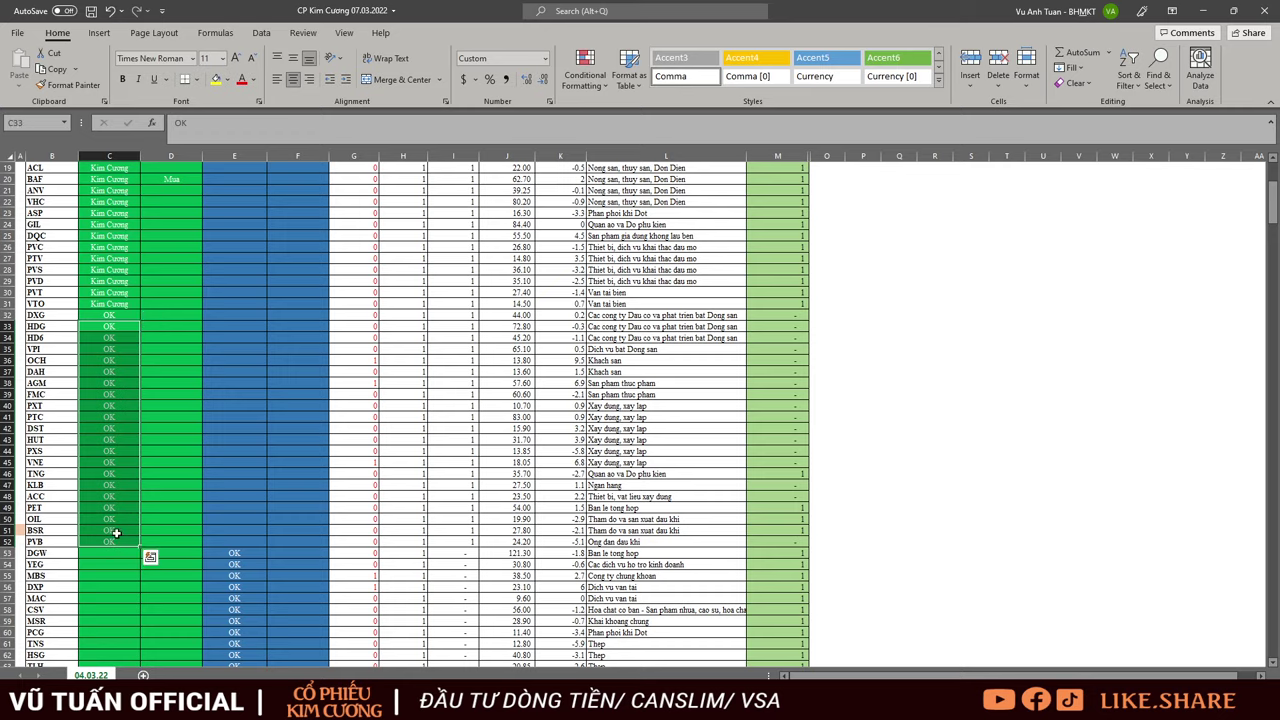
- Highlight the OK entries E53:E66 in the Hoạt động OK column and return to the table's header
{"action": "scroll", "coordinate": [108, 531], "scroll_direction": "down", "scroll_amount": 4}
{"action": "left_click_drag", "start_coordinate": [234, 418], "coordinate": [236, 563]}
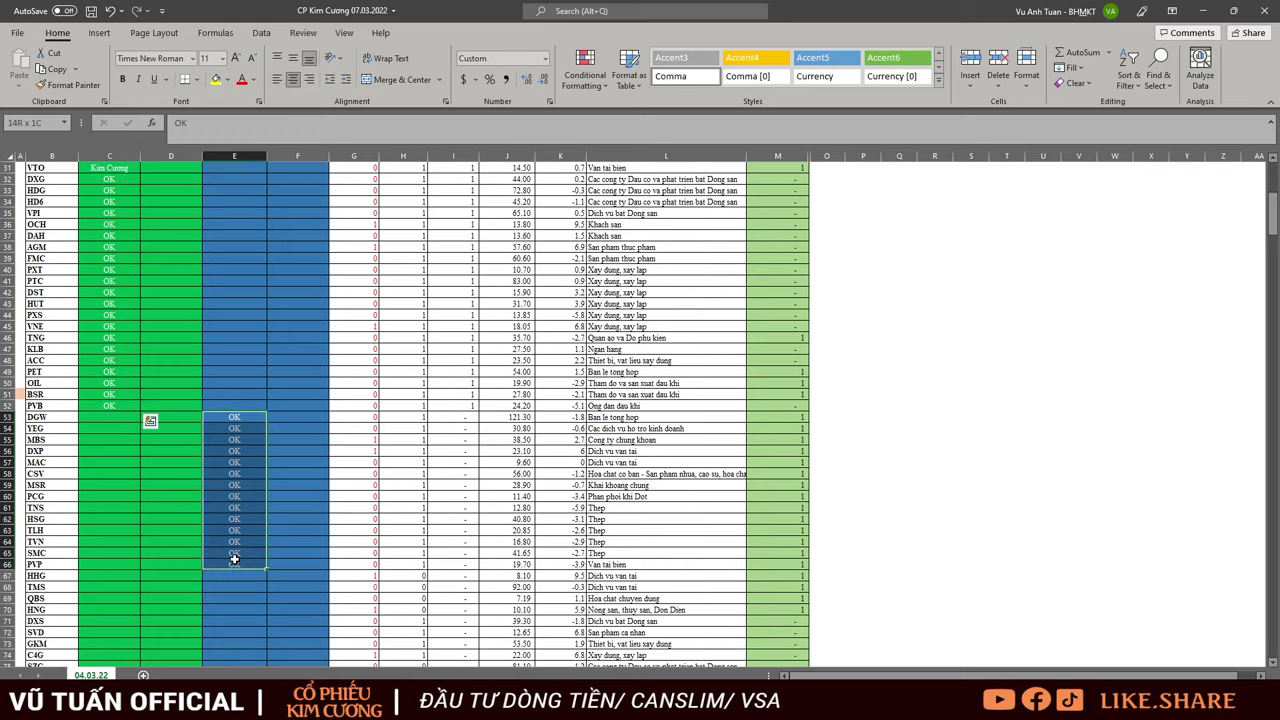
{"action": "scroll", "coordinate": [337, 491], "scroll_direction": "up", "scroll_amount": 10}
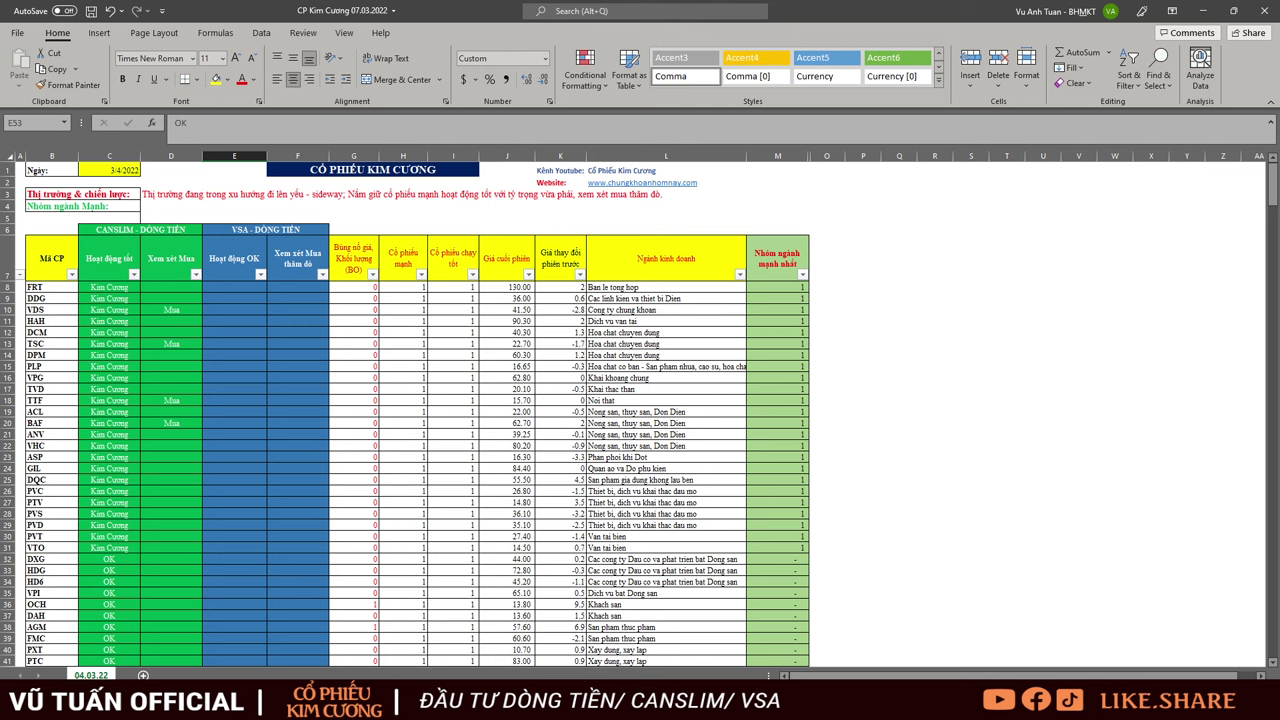
- Switch back to AmiBroker and select the FRT row in the screening results to show its chart
{"action": "key", "text": "alt+Tab"}
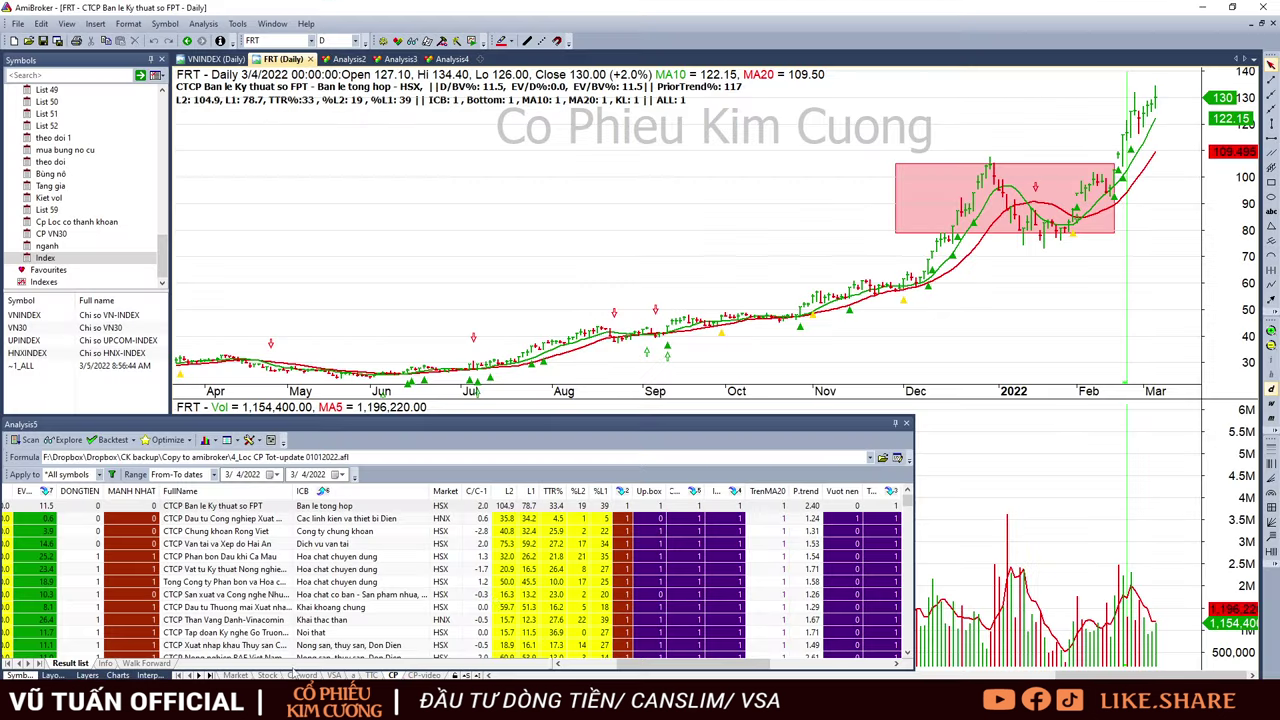
{"action": "left_click", "coordinate": [744, 531]}
{"action": "left_click", "coordinate": [745, 506]}
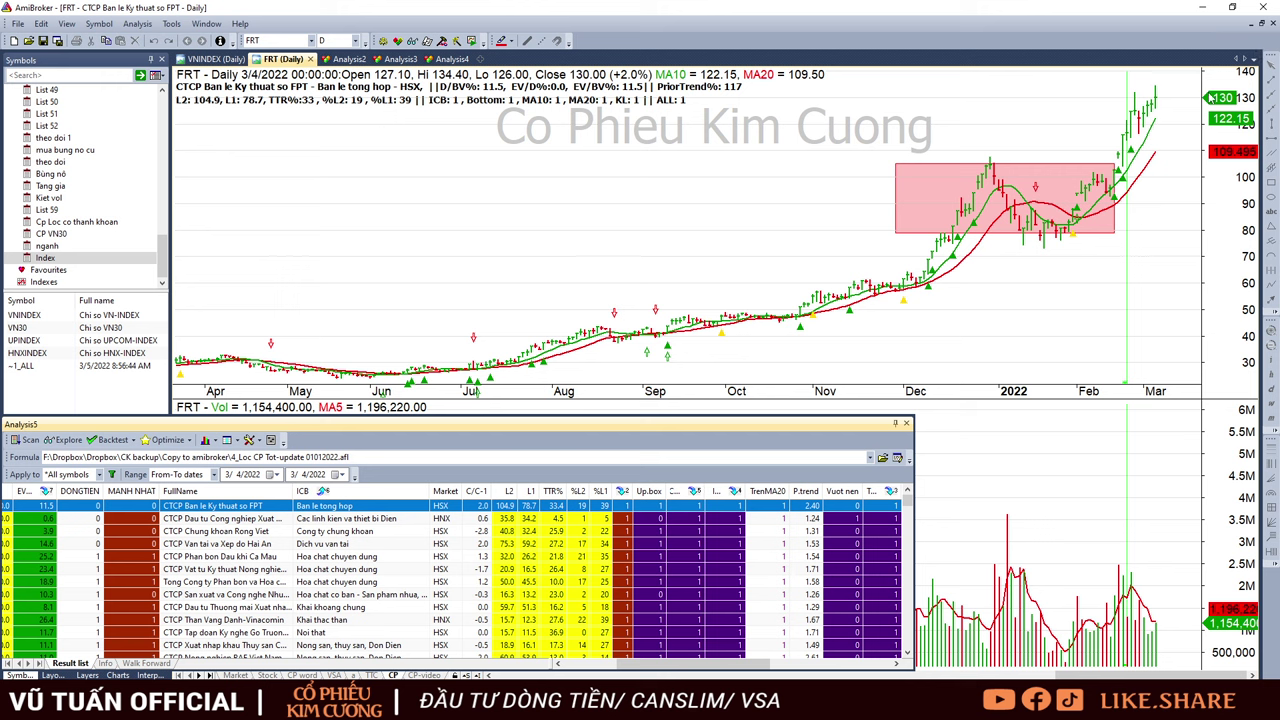
- Show the DDG chart from the screening results, examine its latest prices, and bring more result columns into view
{"action": "left_click", "coordinate": [1183, 137]}
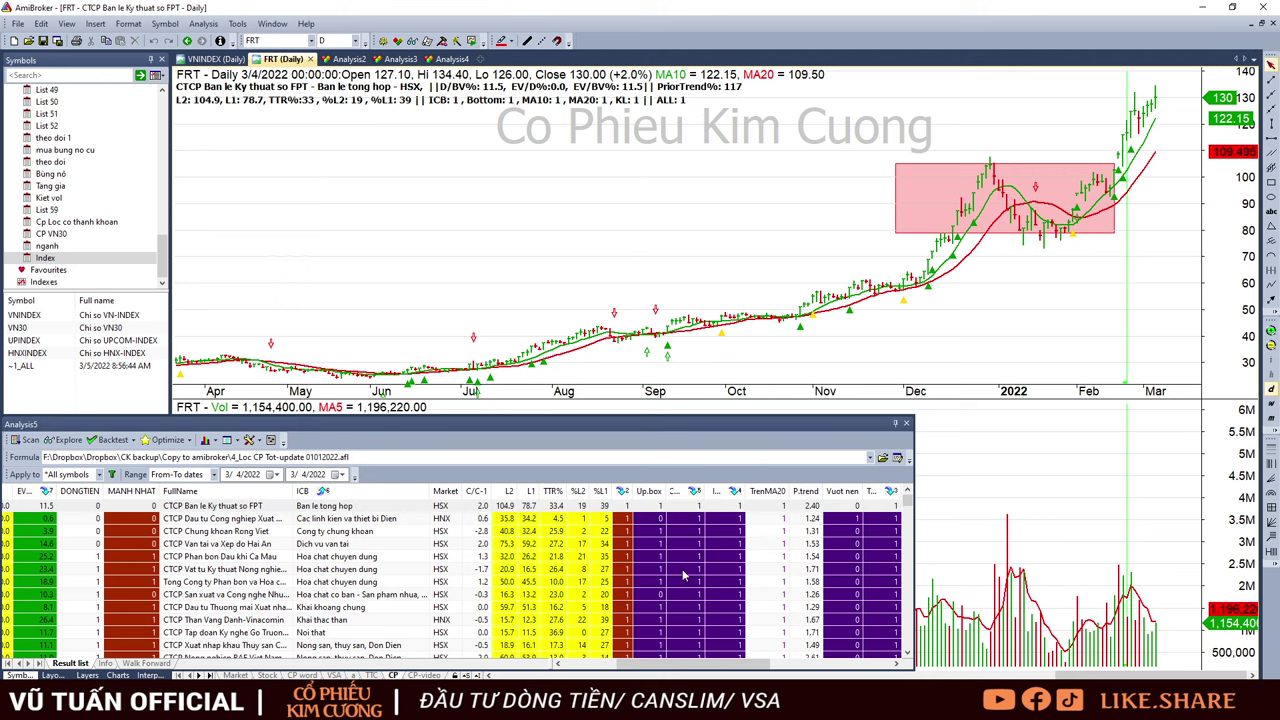
{"action": "left_click", "coordinate": [705, 520]}
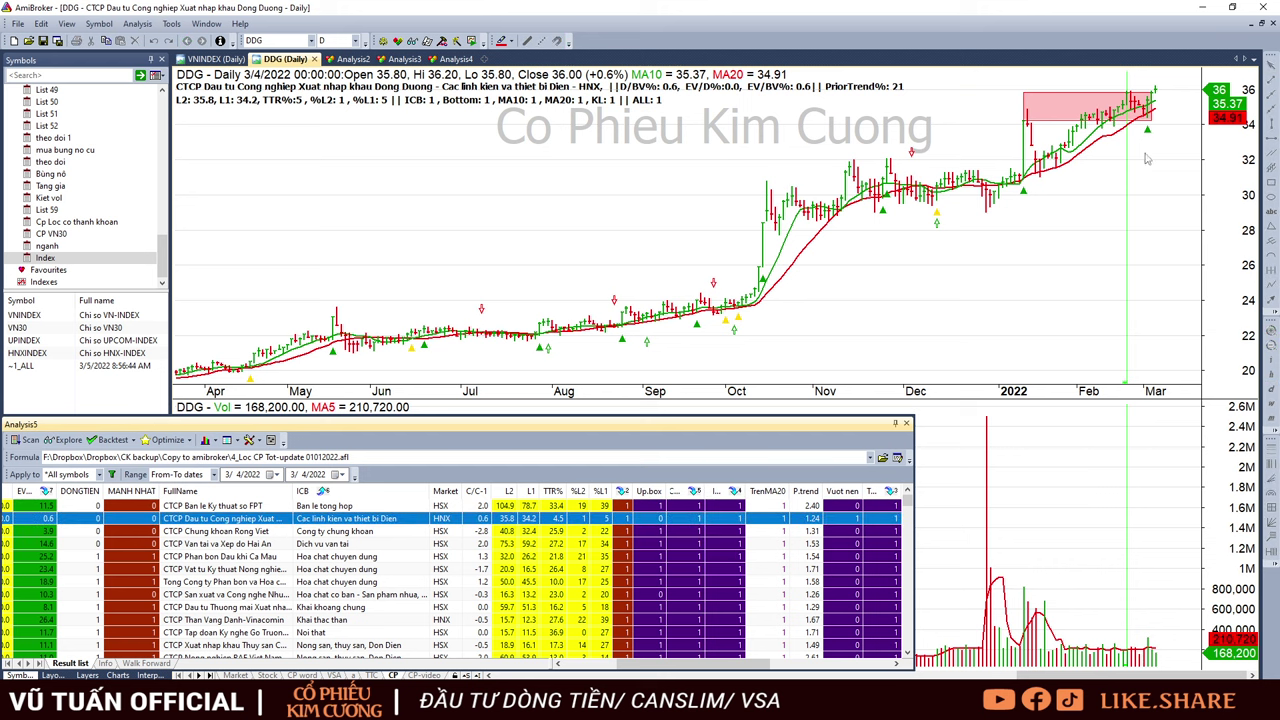
{"action": "left_click", "coordinate": [1174, 156]}
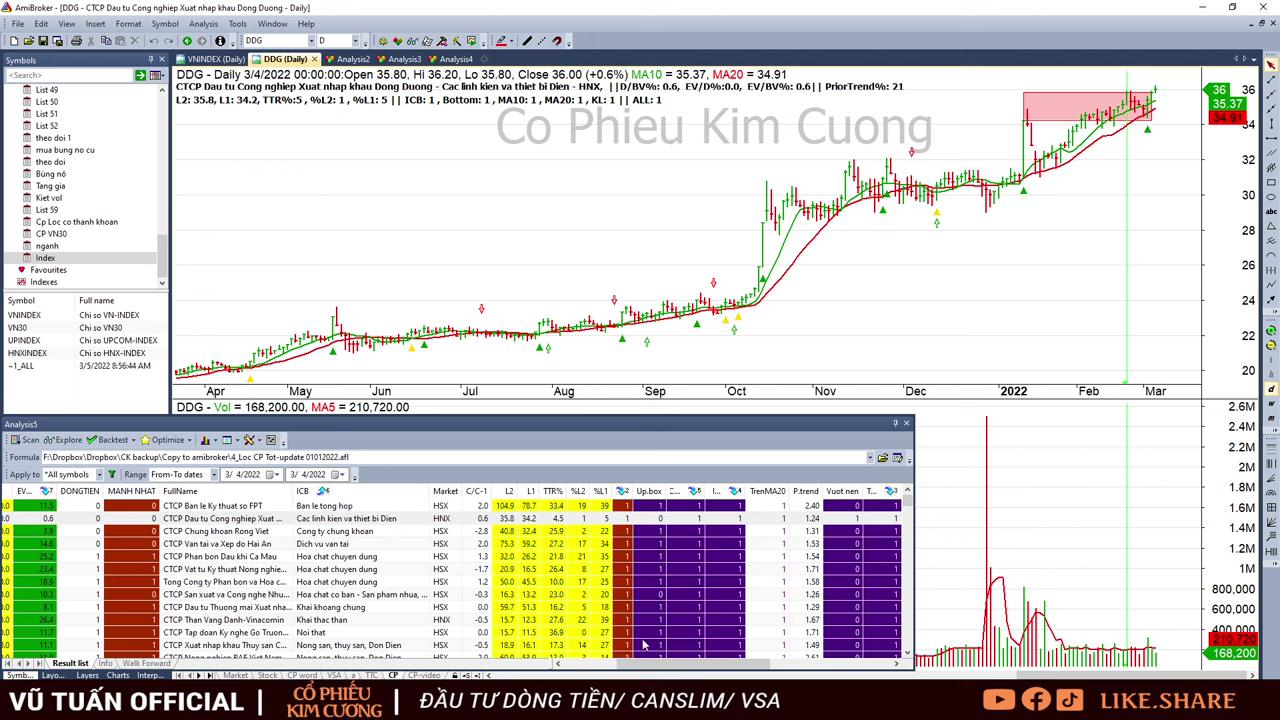
{"action": "left_click_drag", "start_coordinate": [656, 664], "coordinate": [677, 670]}
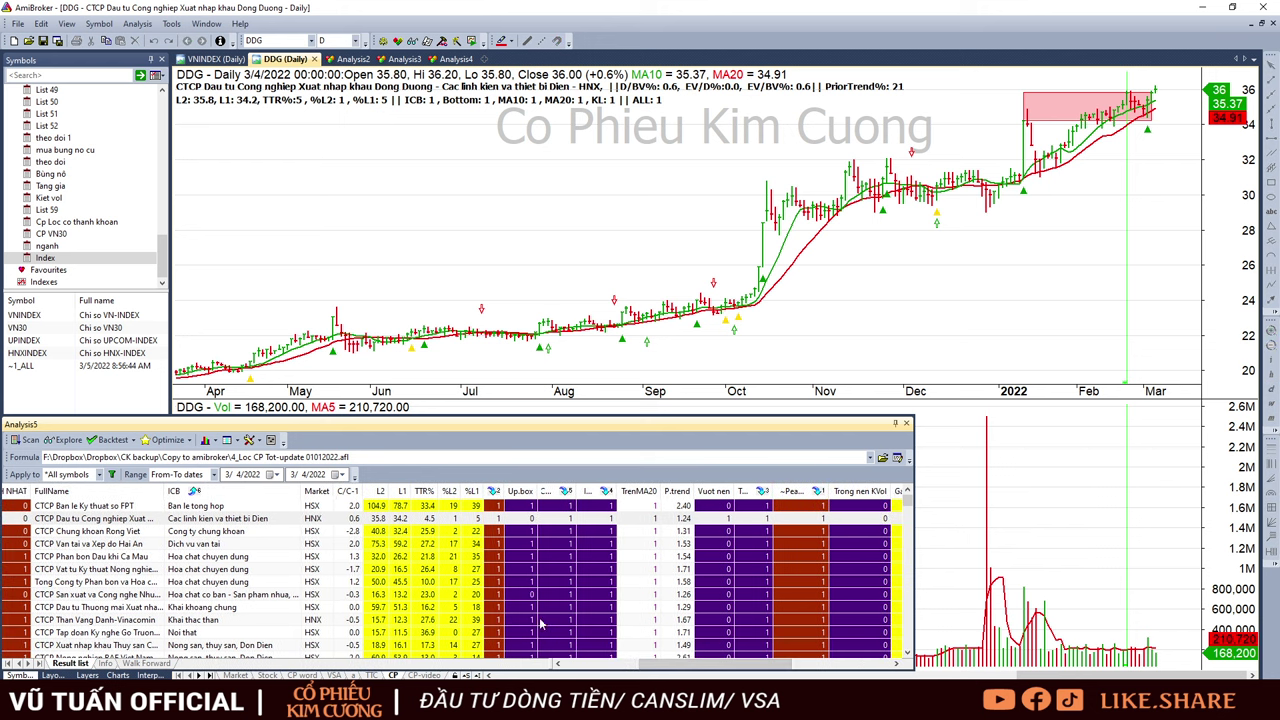
- Show the VDS chart and examine its latest bars above the pink base box
{"action": "left_click", "coordinate": [624, 532]}
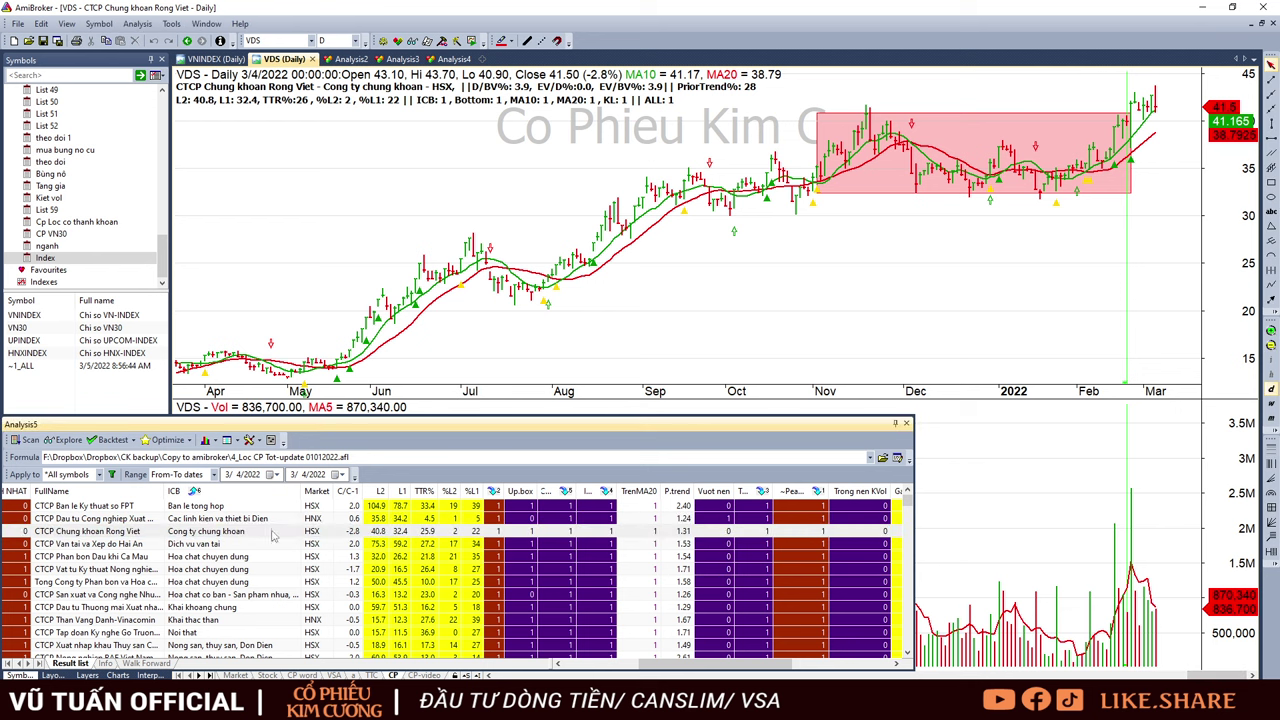
{"action": "left_click", "coordinate": [272, 533]}
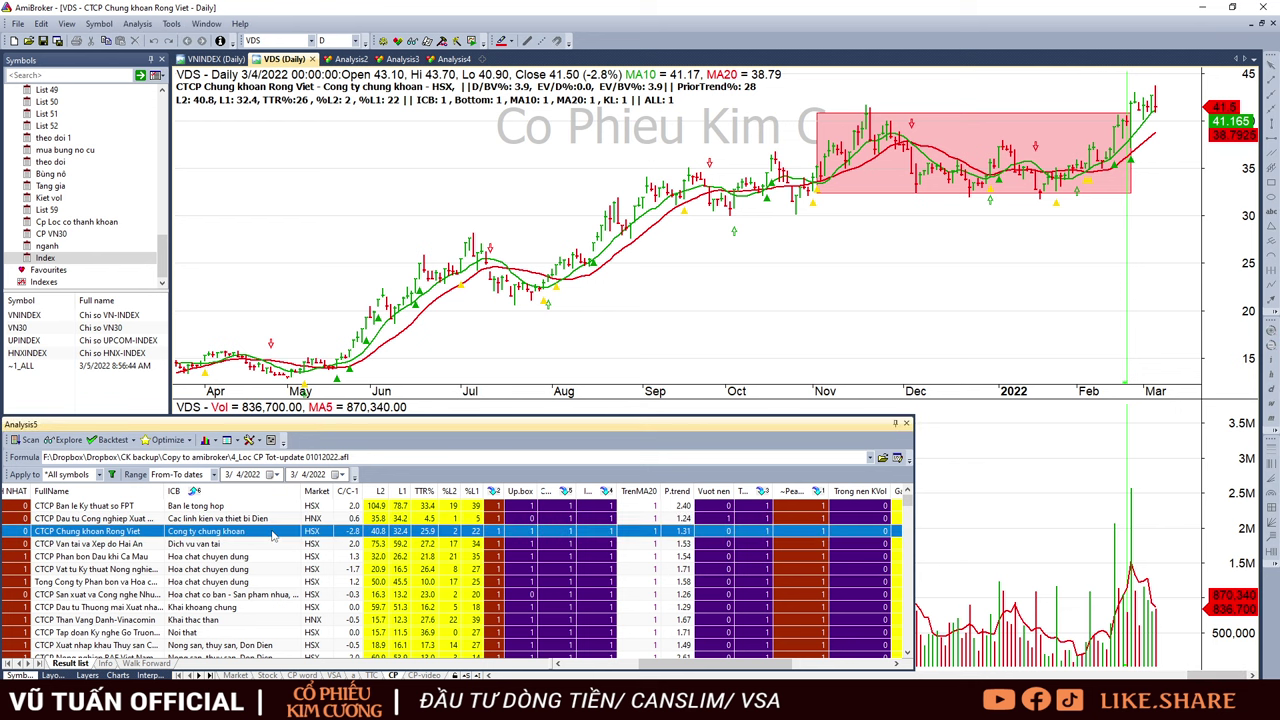
{"action": "left_click", "coordinate": [1158, 118]}
{"action": "left_click", "coordinate": [1165, 122]}
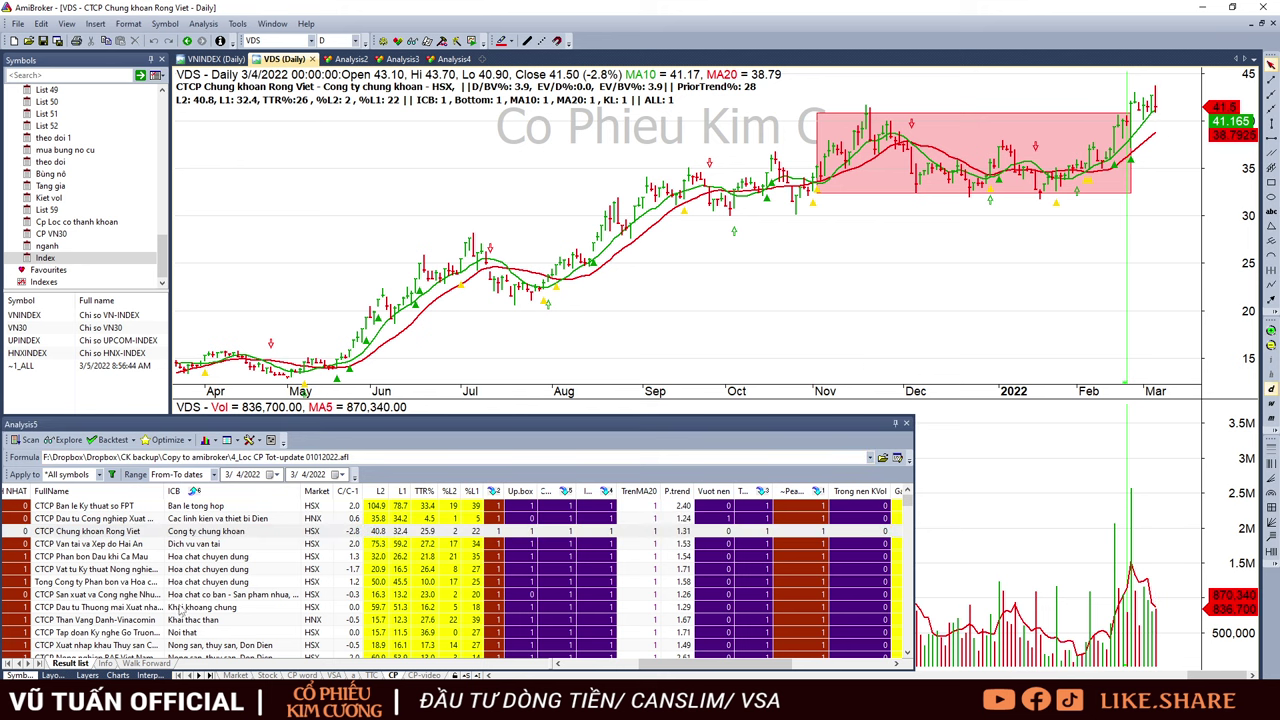
- Show the HAH chart, inspect its 2/17/2022 bar, and return to the DDG chart
{"action": "left_click", "coordinate": [222, 543]}
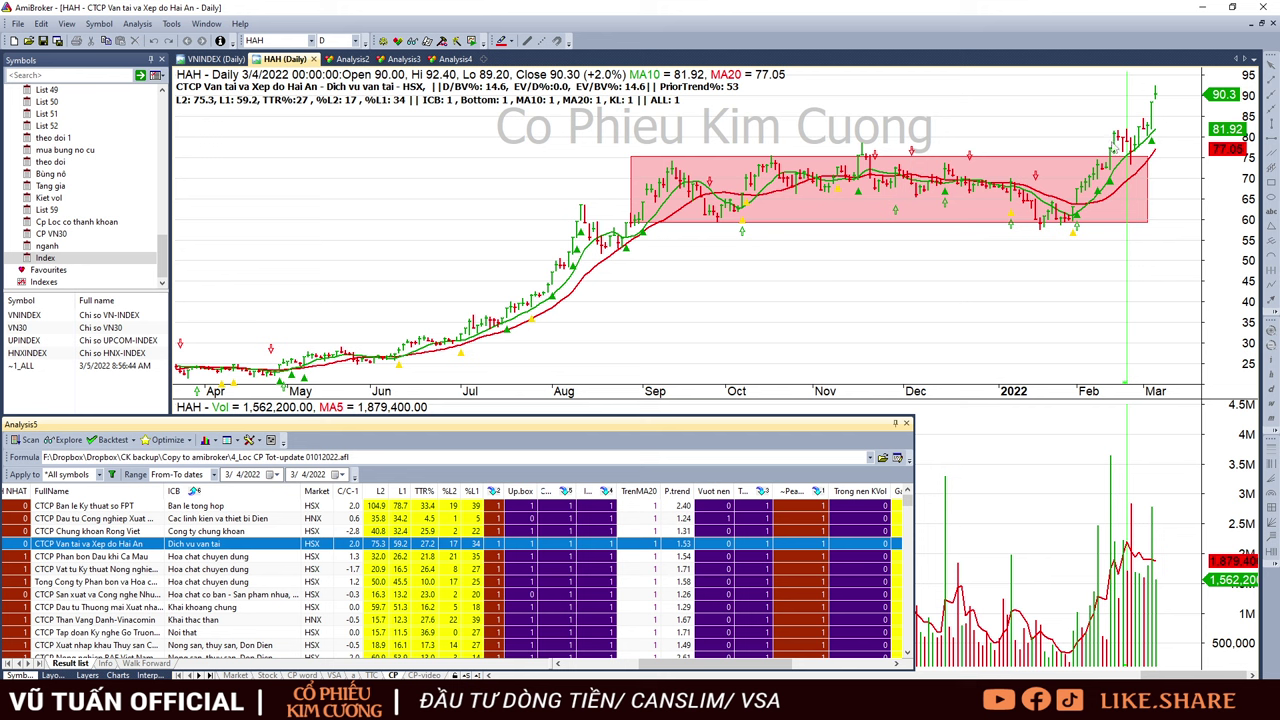
{"action": "left_click", "coordinate": [1111, 147]}
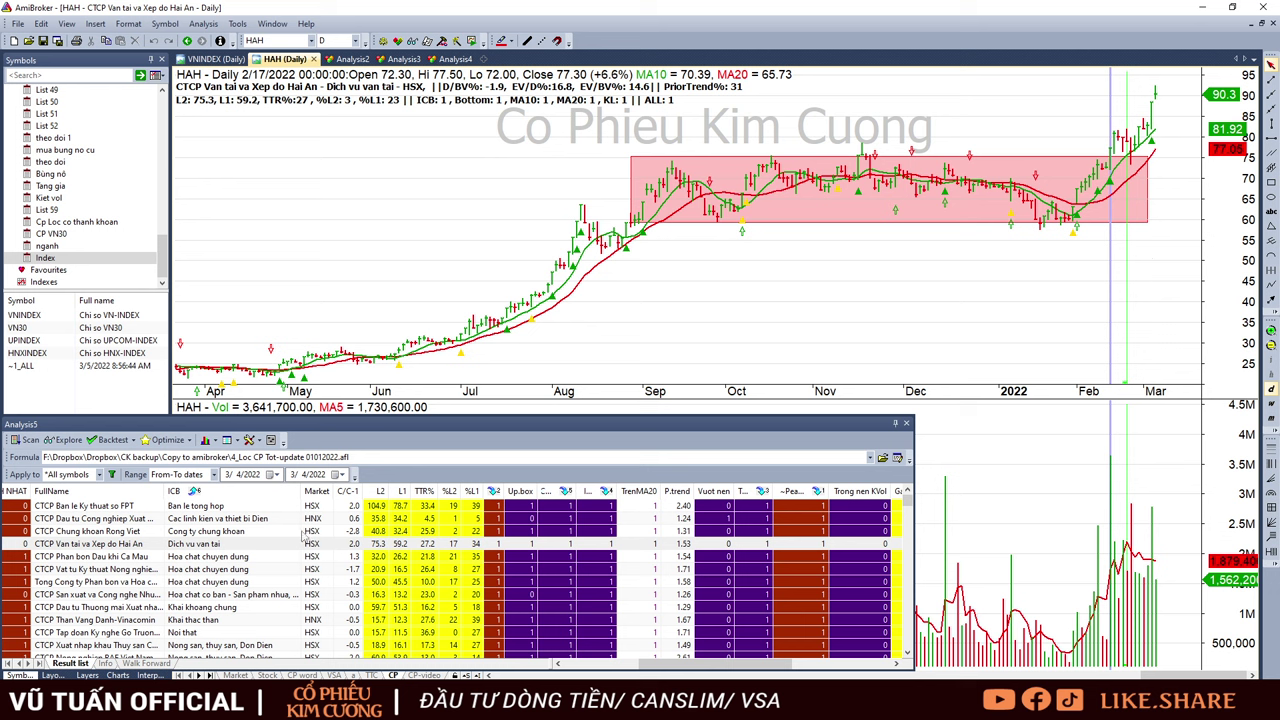
{"action": "left_click", "coordinate": [540, 520]}
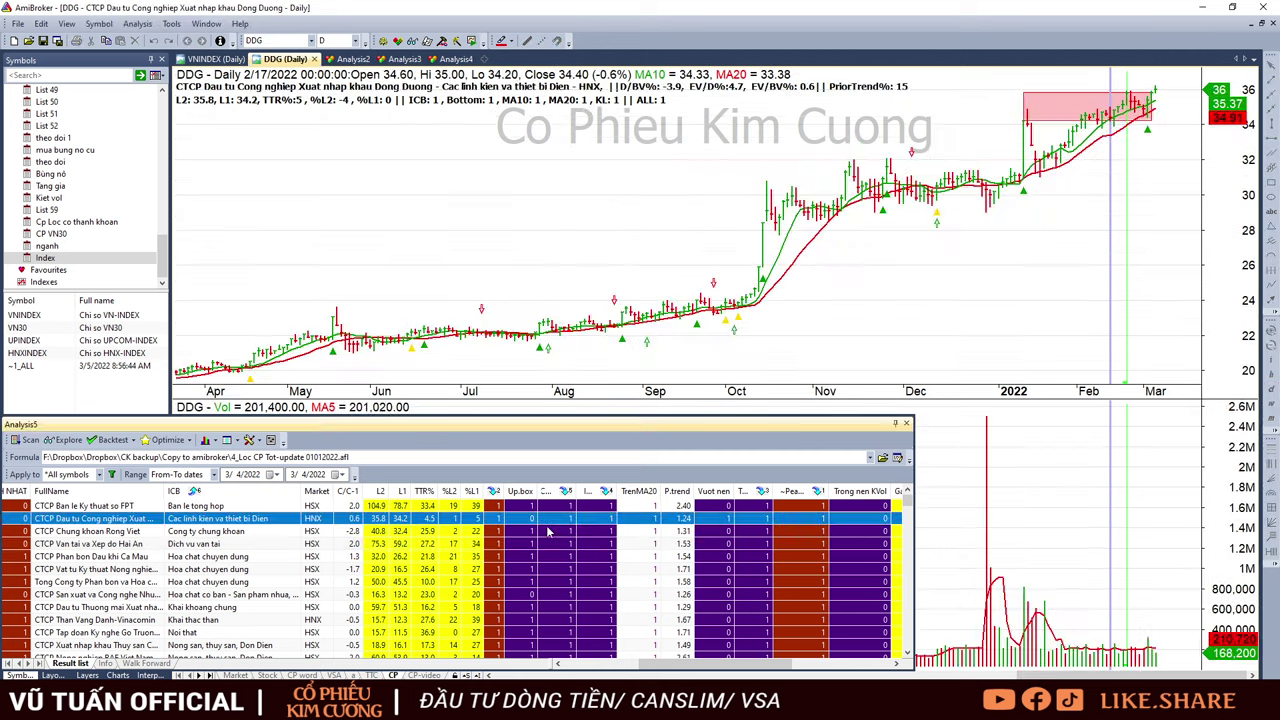
- Switch to the EXCEL GUI HANG NGAY folder, look through the February and March 2022 CP Kim Cương workbooks, and return to AmiBroker
{"action": "key", "text": "alt+Tab"}
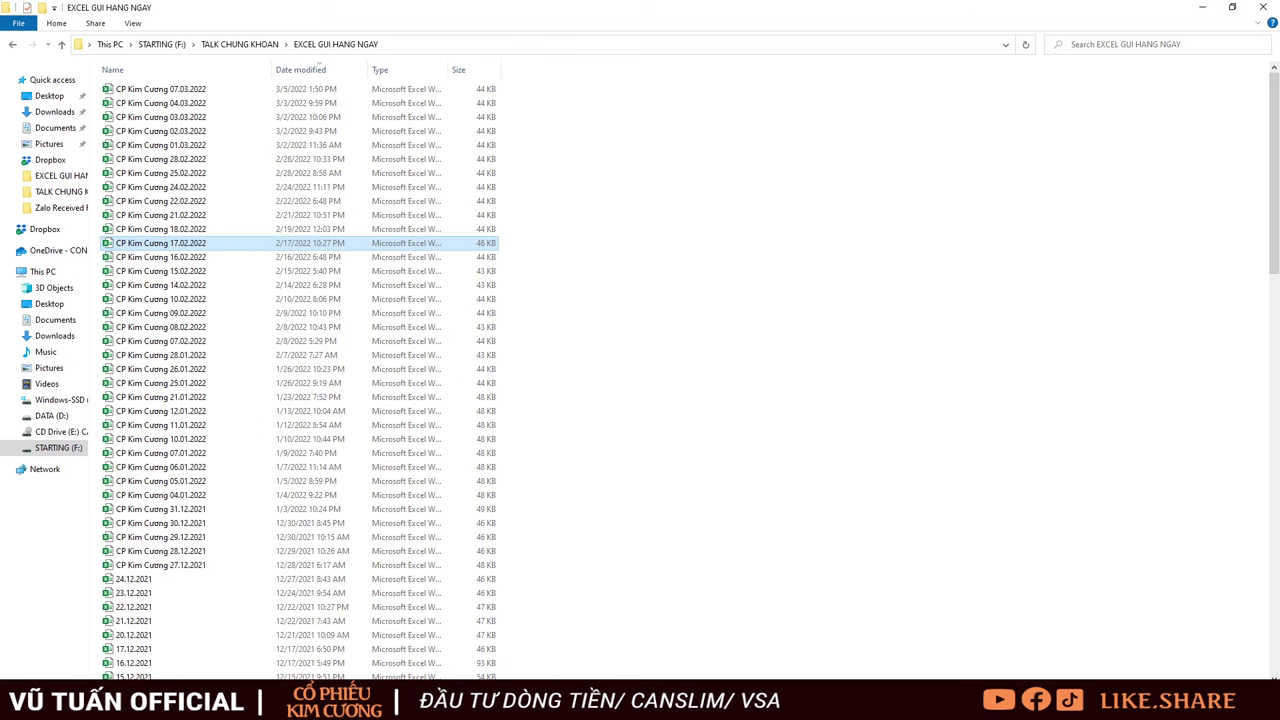
{"action": "left_click", "coordinate": [226, 133]}
{"action": "left_click", "coordinate": [231, 173]}
{"action": "left_click", "coordinate": [229, 213]}
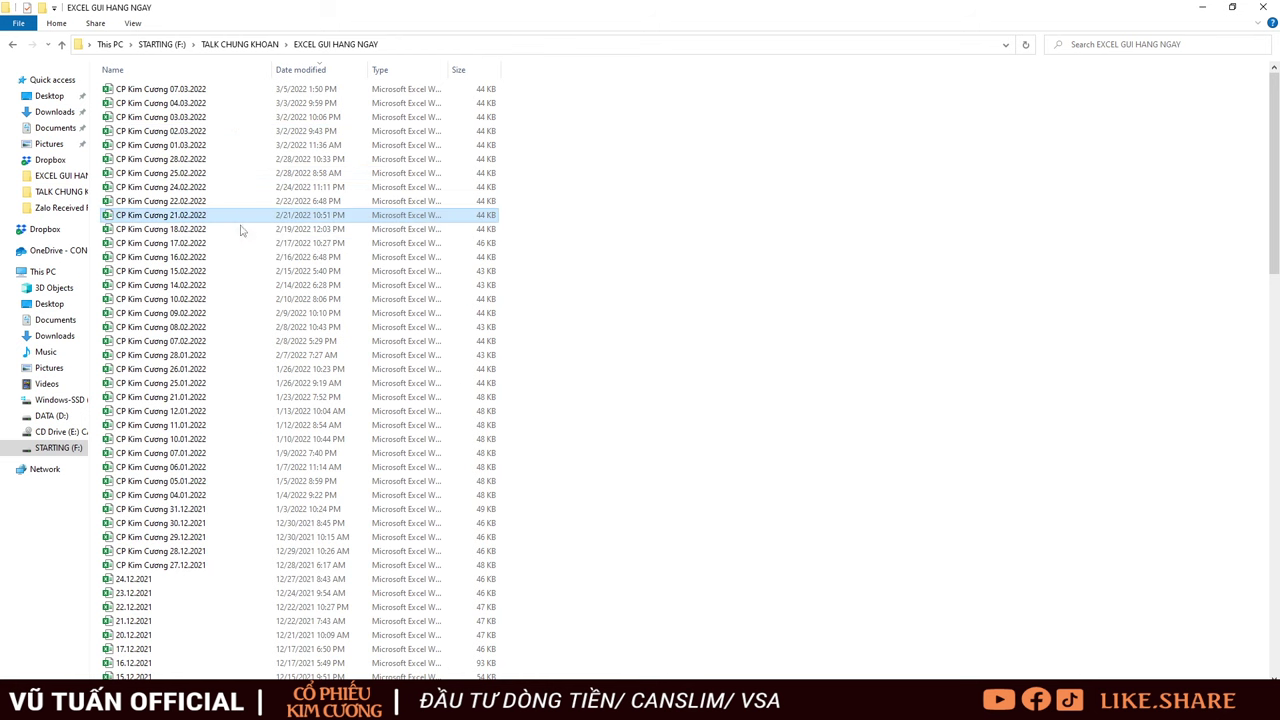
{"action": "left_click", "coordinate": [227, 131]}
{"action": "left_click", "coordinate": [240, 105]}
{"action": "left_click", "coordinate": [241, 203]}
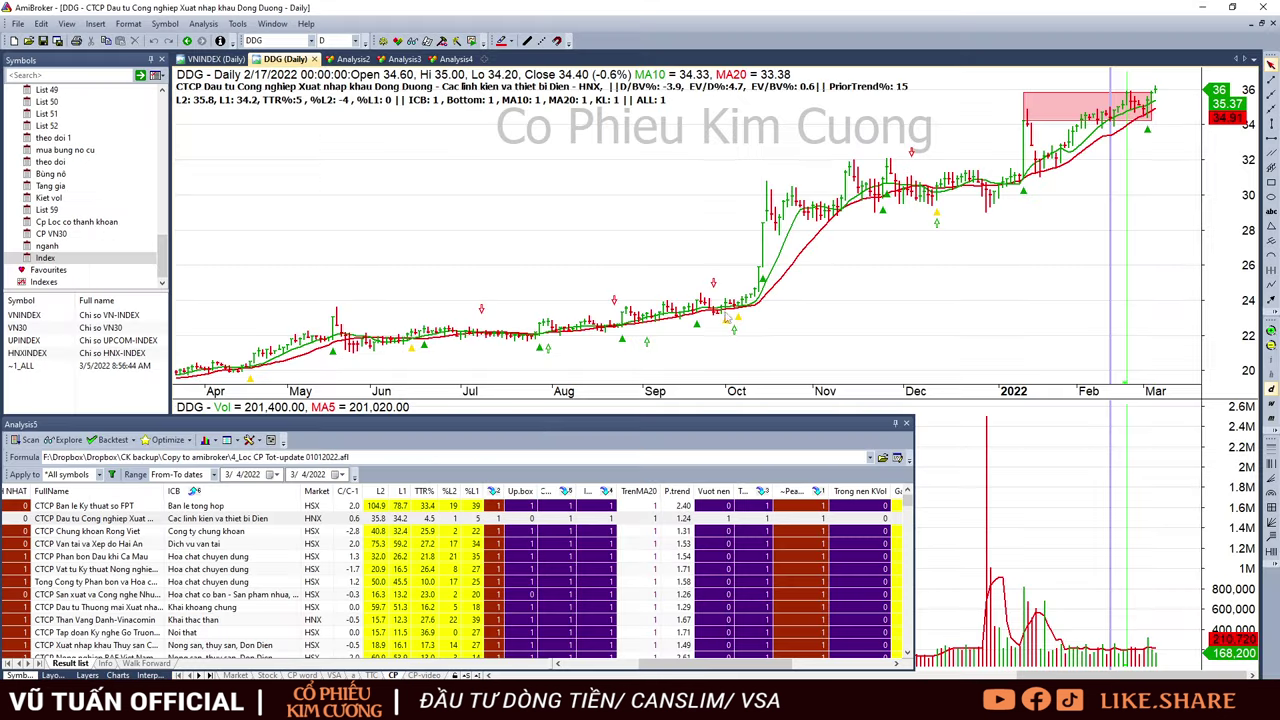
{"action": "left_click", "coordinate": [1202, 7]}
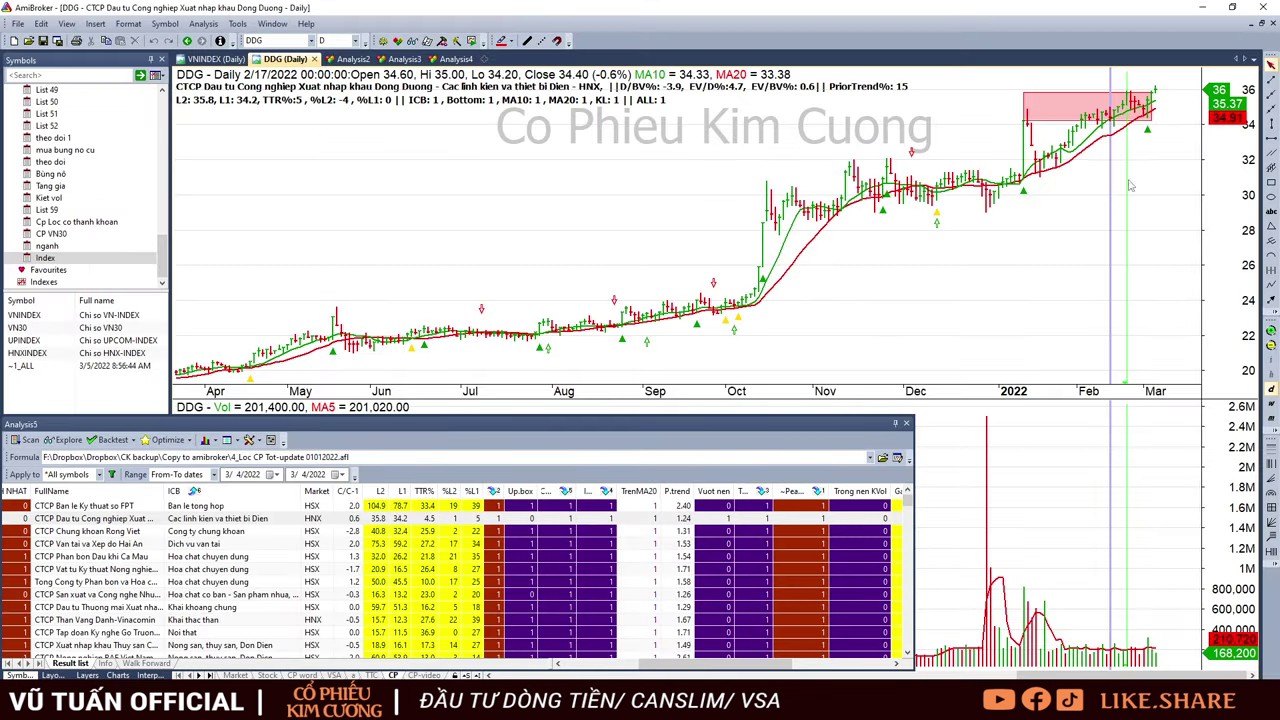
- Step from VDS through HAH to the DCM chart, inspecting DCM's 2/22/2022 bar and its latest prices
{"action": "left_click", "coordinate": [418, 531]}
{"action": "key", "text": "Down"}
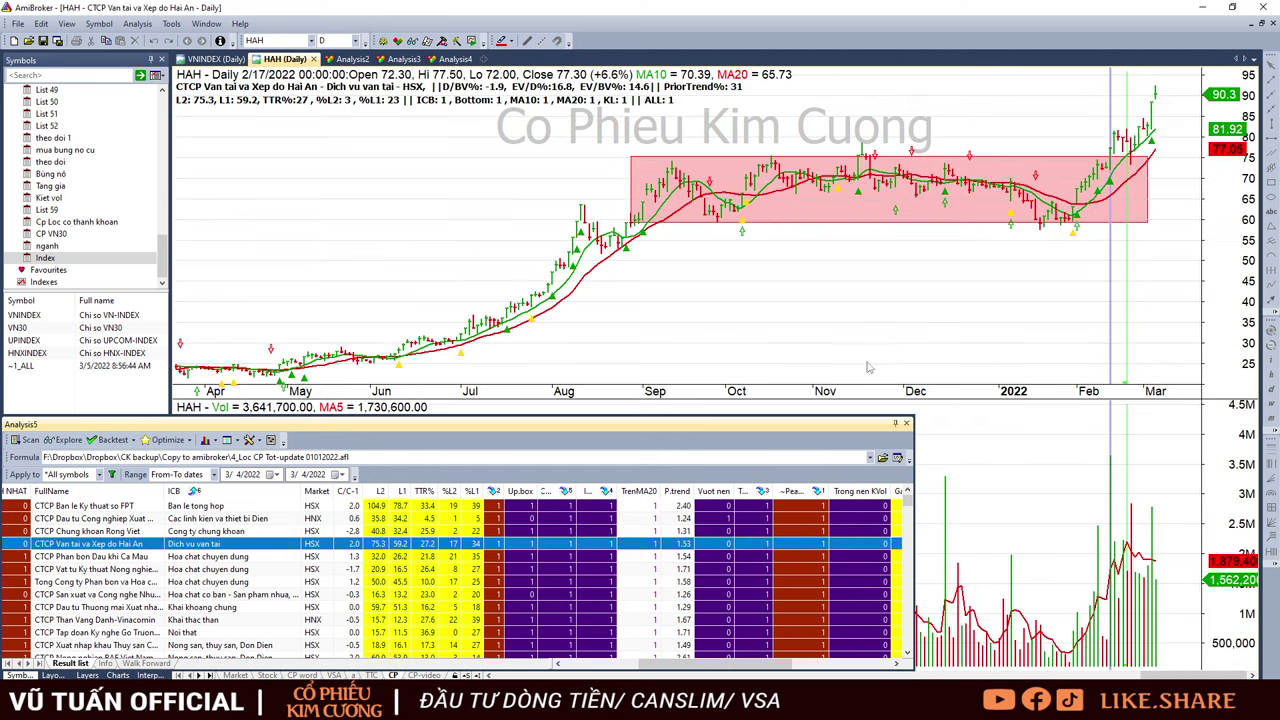
{"action": "key", "text": "Down"}
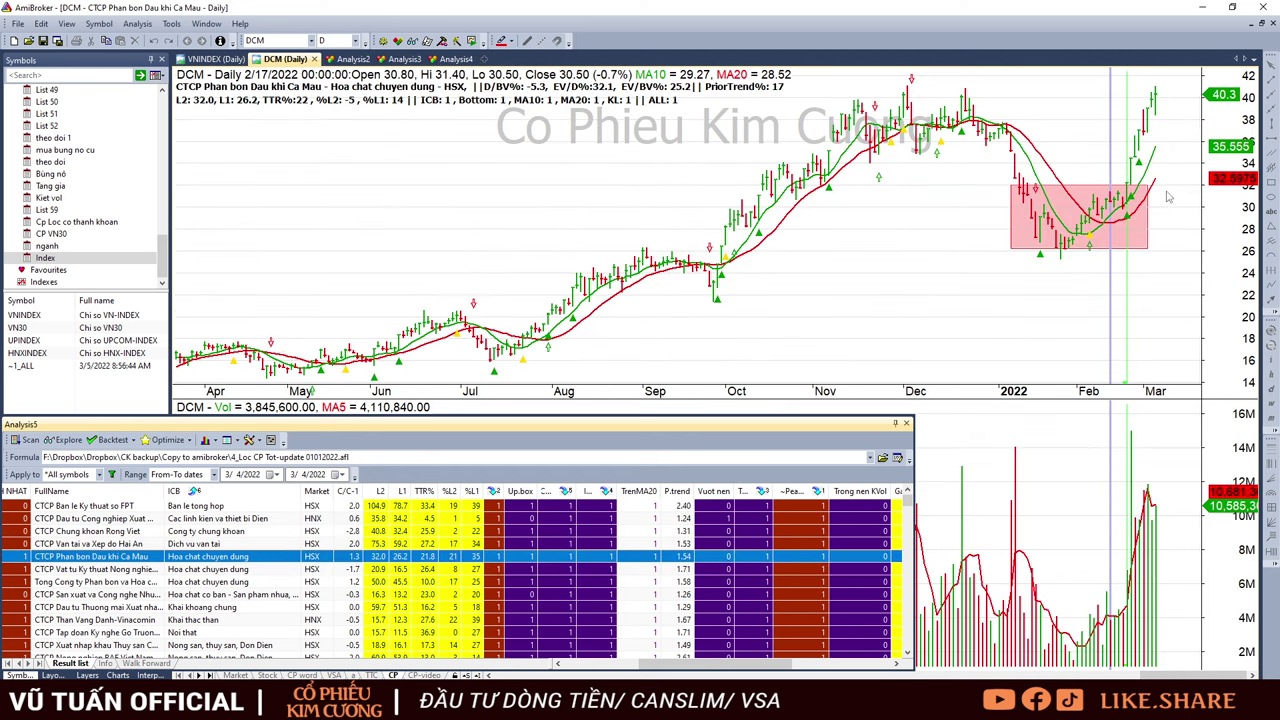
{"action": "left_click", "coordinate": [1126, 290]}
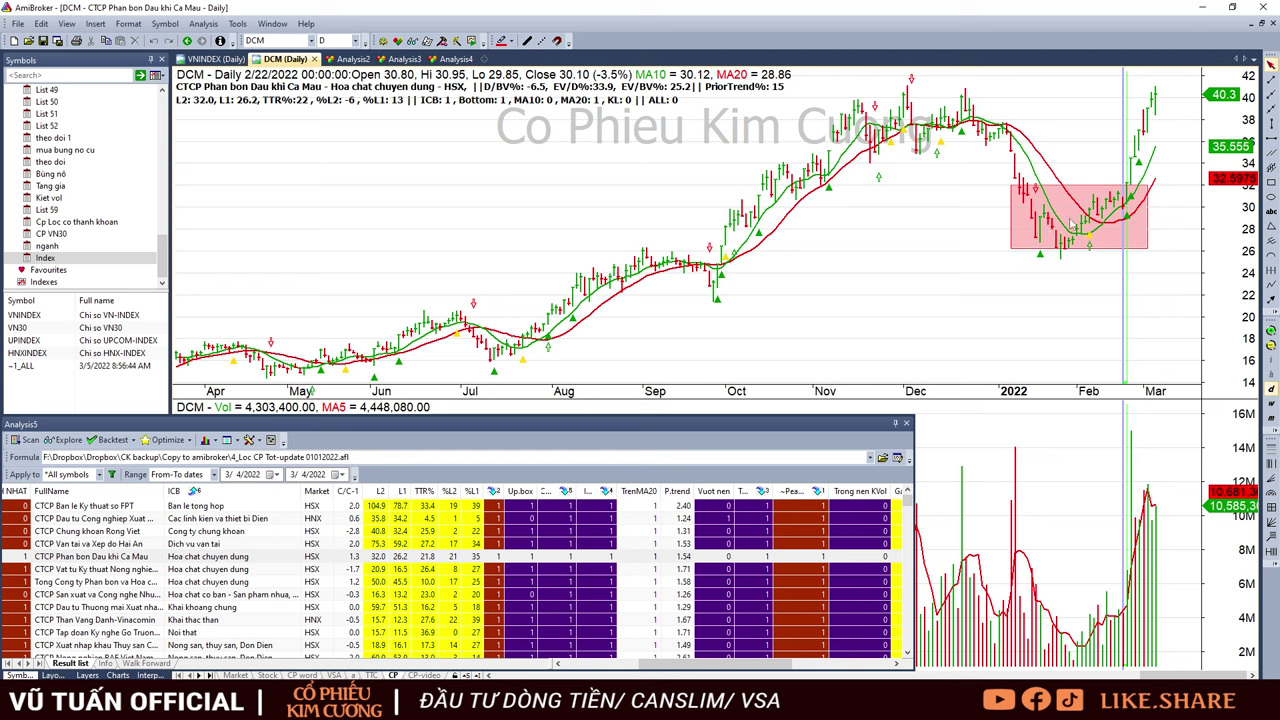
{"action": "mouse_move", "coordinate": [1040, 254]}
{"action": "left_click", "coordinate": [1190, 166]}
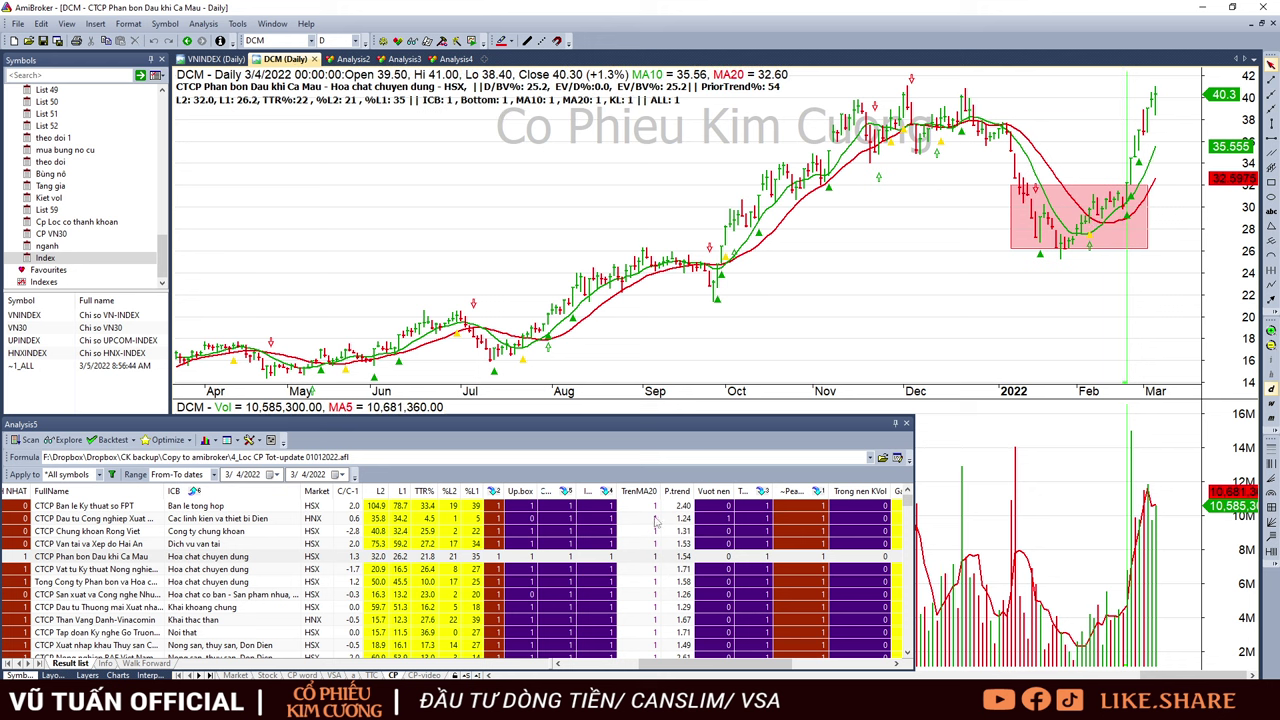
- Go through the TSC, DPM and PLP charts, inspecting DPM's 2/24/2022 bar along the way
{"action": "left_click", "coordinate": [628, 574]}
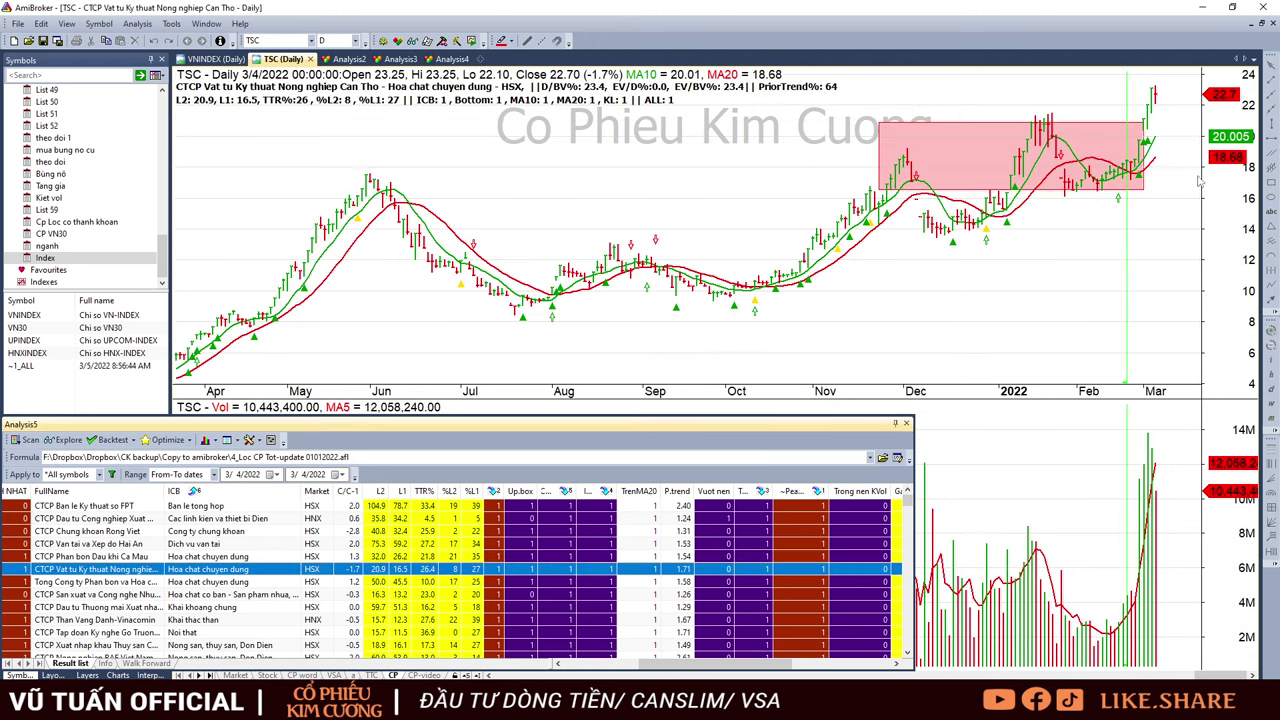
{"action": "key", "text": "Down"}
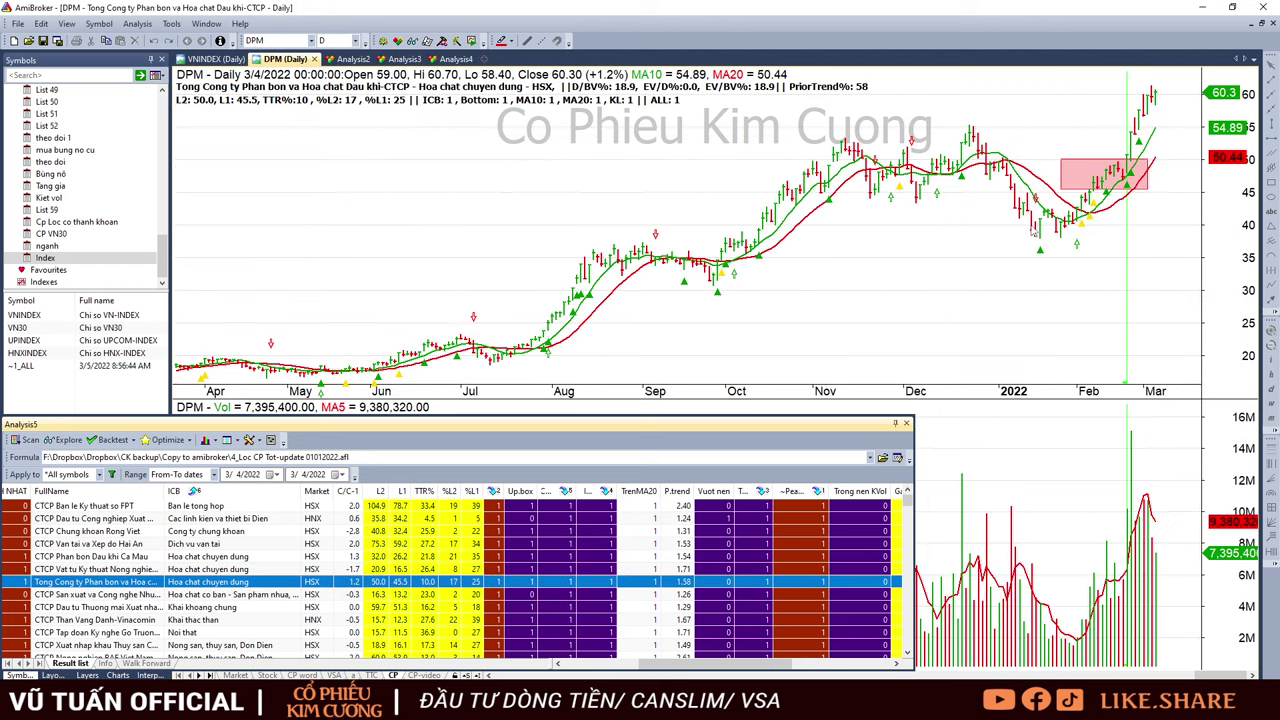
{"action": "left_click", "coordinate": [1131, 158]}
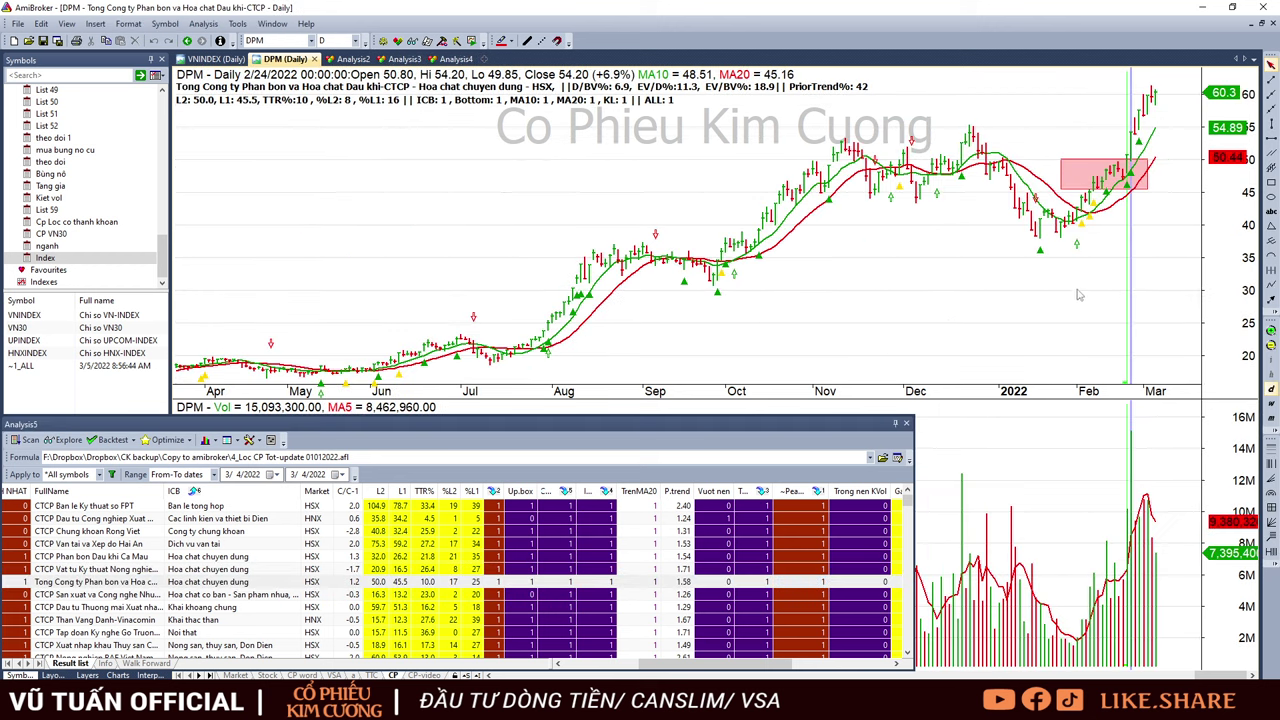
{"action": "left_click", "coordinate": [1127, 228]}
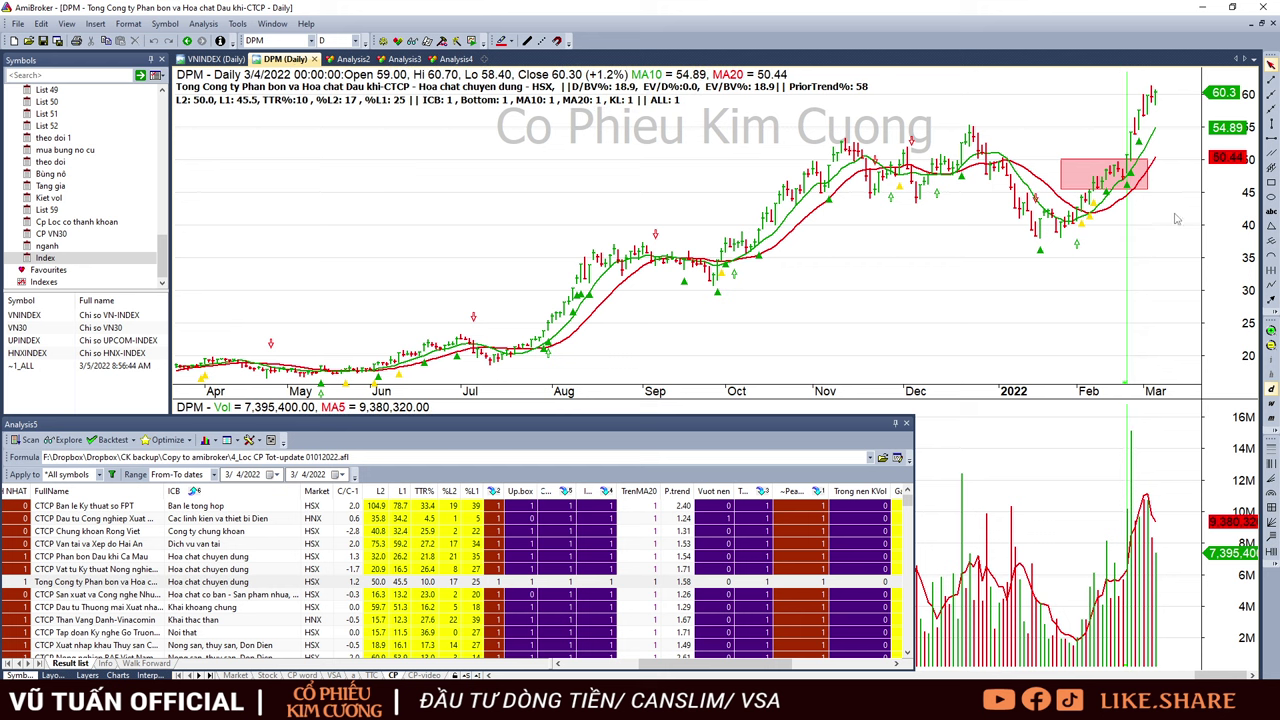
{"action": "left_click", "coordinate": [620, 597]}
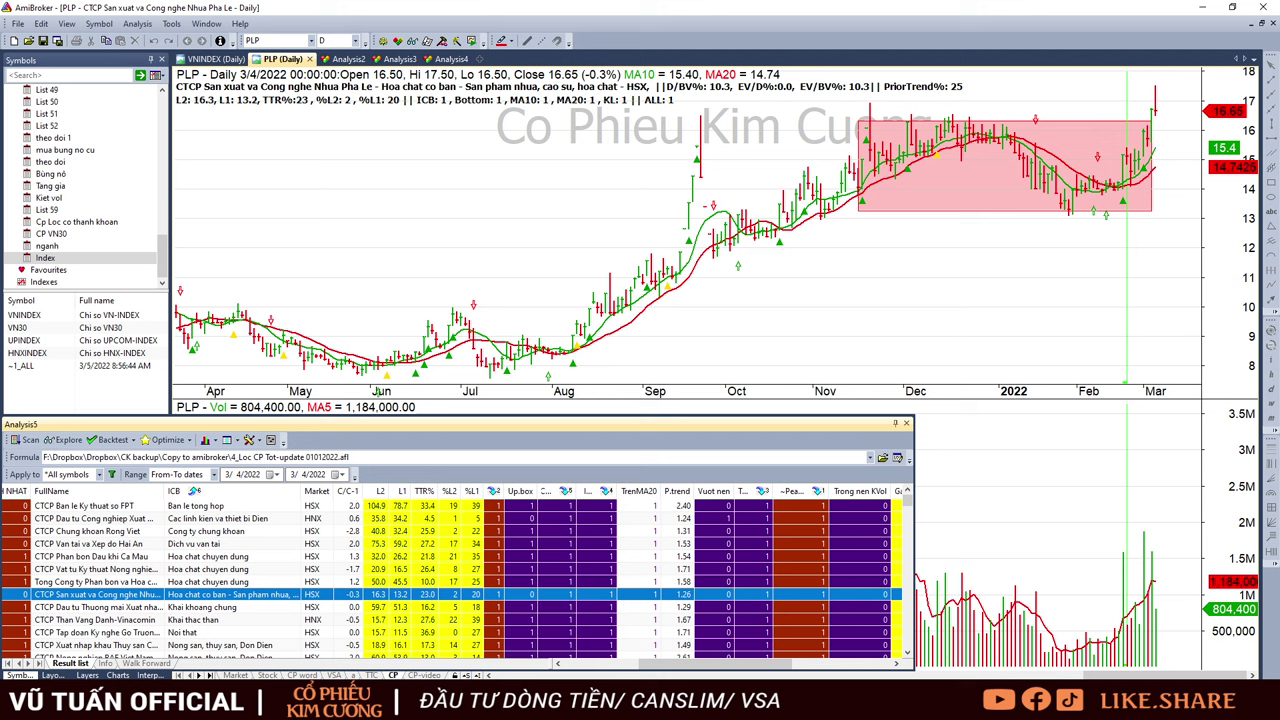
- Switch to the CP Kim Cương 07.03.2022 workbook, filter Xem xét Mua to Mua only, and highlight the filtered Hoạt động tốt entries
{"action": "key", "text": "alt+Tab"}
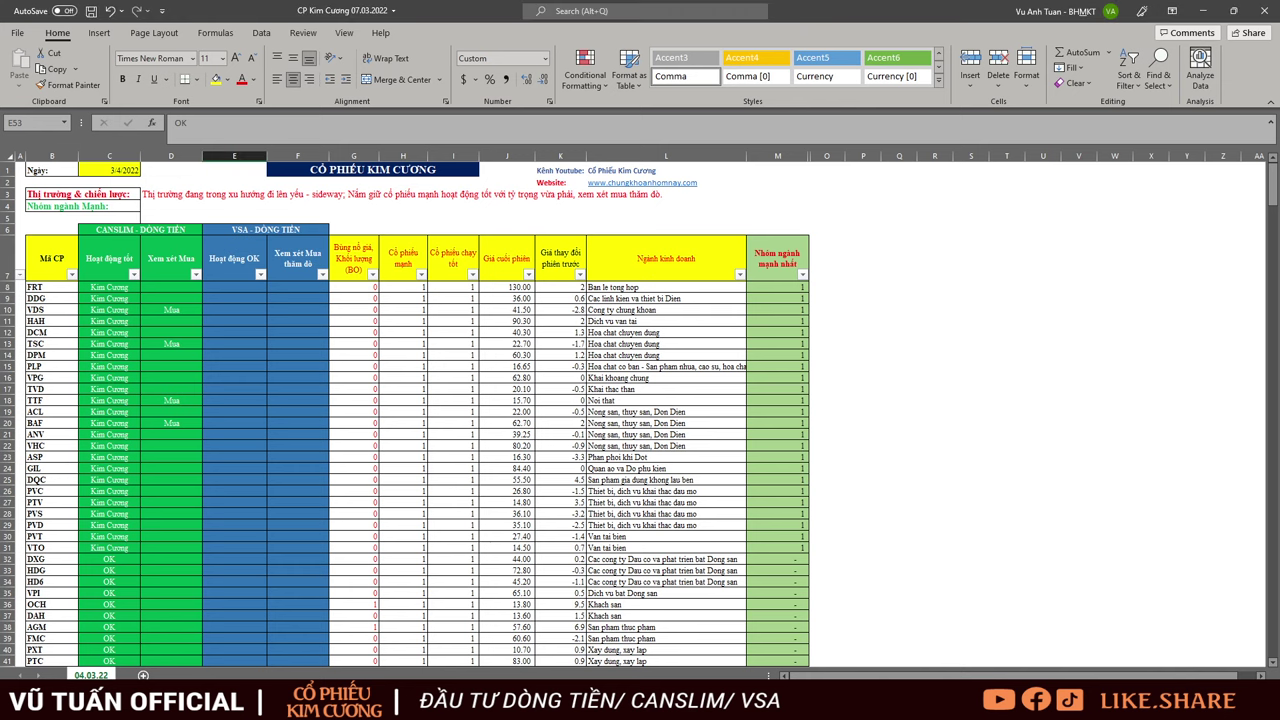
{"action": "left_click", "coordinate": [195, 275]}
{"action": "left_click", "coordinate": [84, 457]}
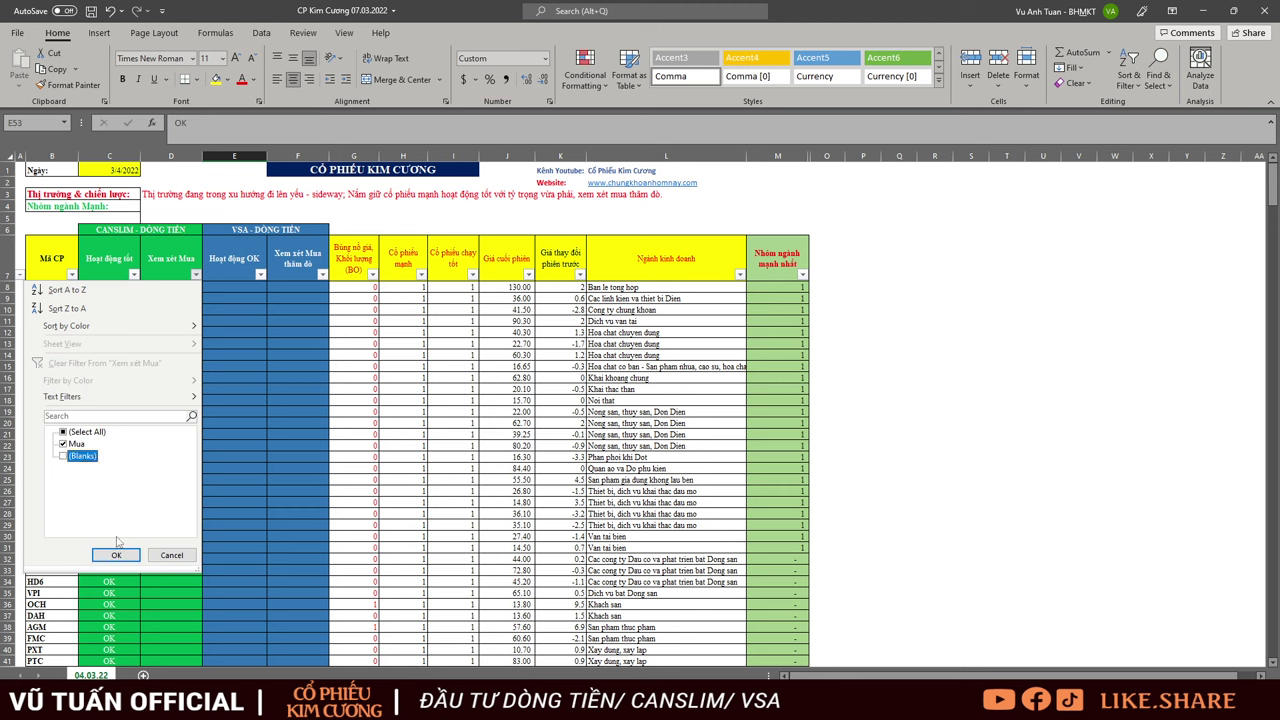
{"action": "left_click", "coordinate": [116, 555]}
{"action": "left_click_drag", "start_coordinate": [101, 287], "coordinate": [112, 389]}
- Clear the Mua filter, highlight the OK entries and Xem xét Mua cells D9:D23, and switch back to AmiBroker
{"action": "key", "text": "alt+a"}
{"action": "key", "text": "c"}
{"action": "left_click_drag", "start_coordinate": [115, 441], "coordinate": [113, 546]}
{"action": "left_click_drag", "start_coordinate": [173, 297], "coordinate": [175, 457]}
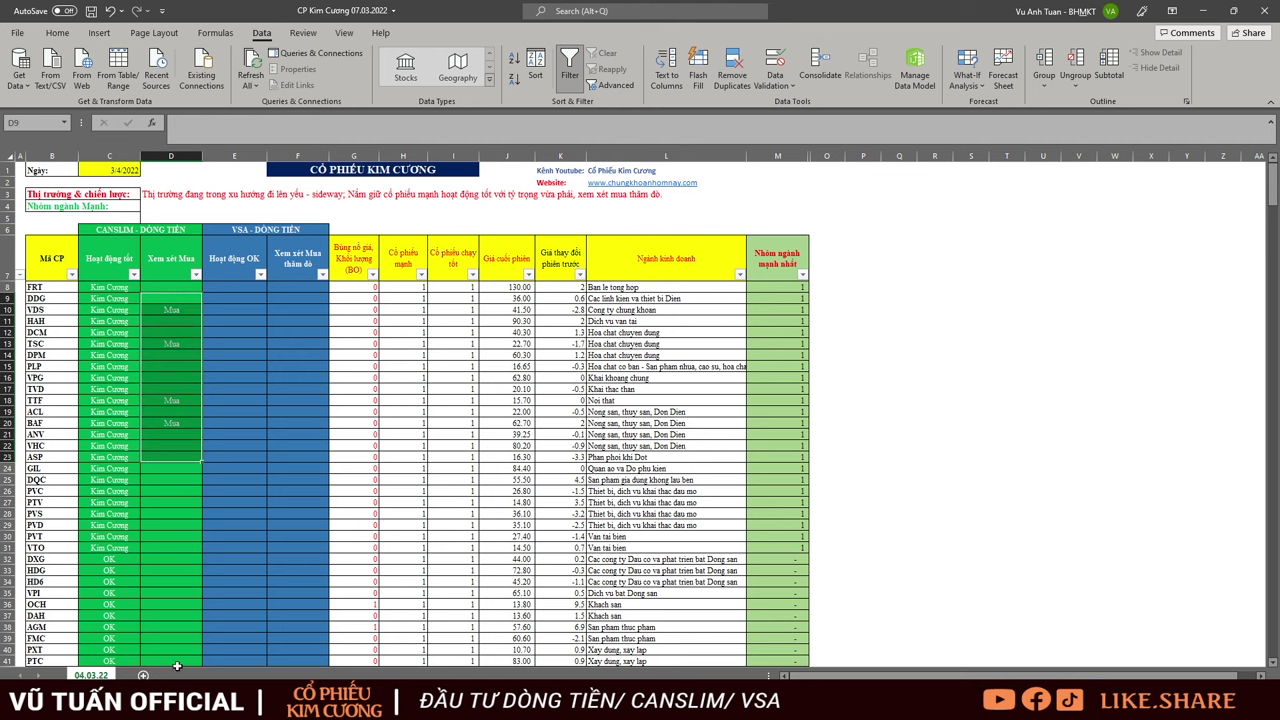
{"action": "left_click", "coordinate": [160, 640]}
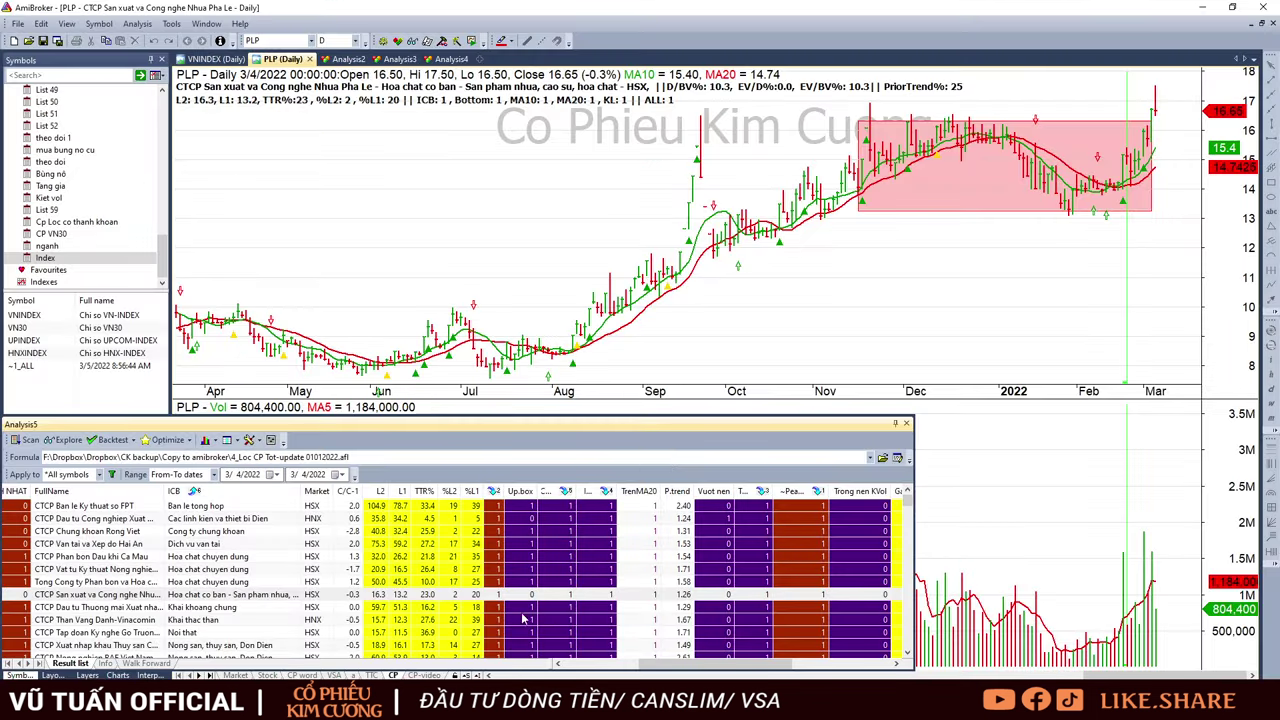
- Show the VPG chart and inspect its 3/1/2022 and 3/4/2022 bars above the pink base box
{"action": "left_click", "coordinate": [598, 608]}
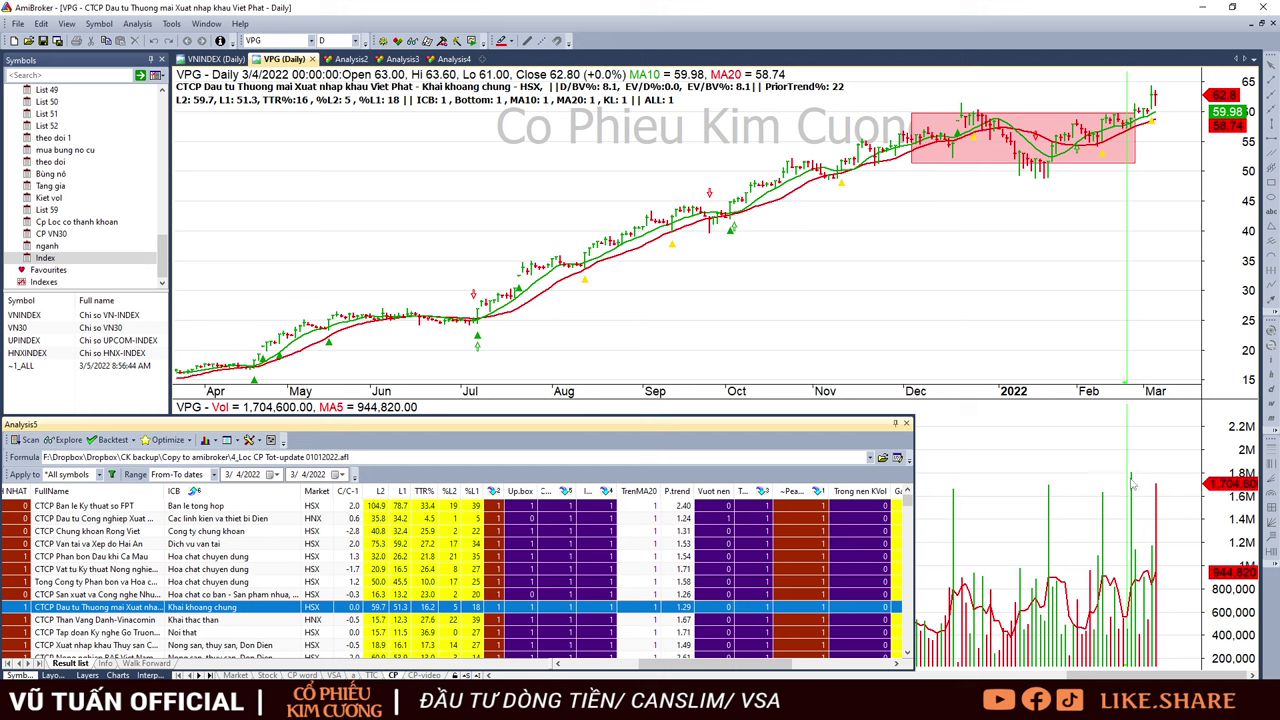
{"action": "left_click", "coordinate": [1122, 216]}
{"action": "left_click", "coordinate": [1156, 230]}
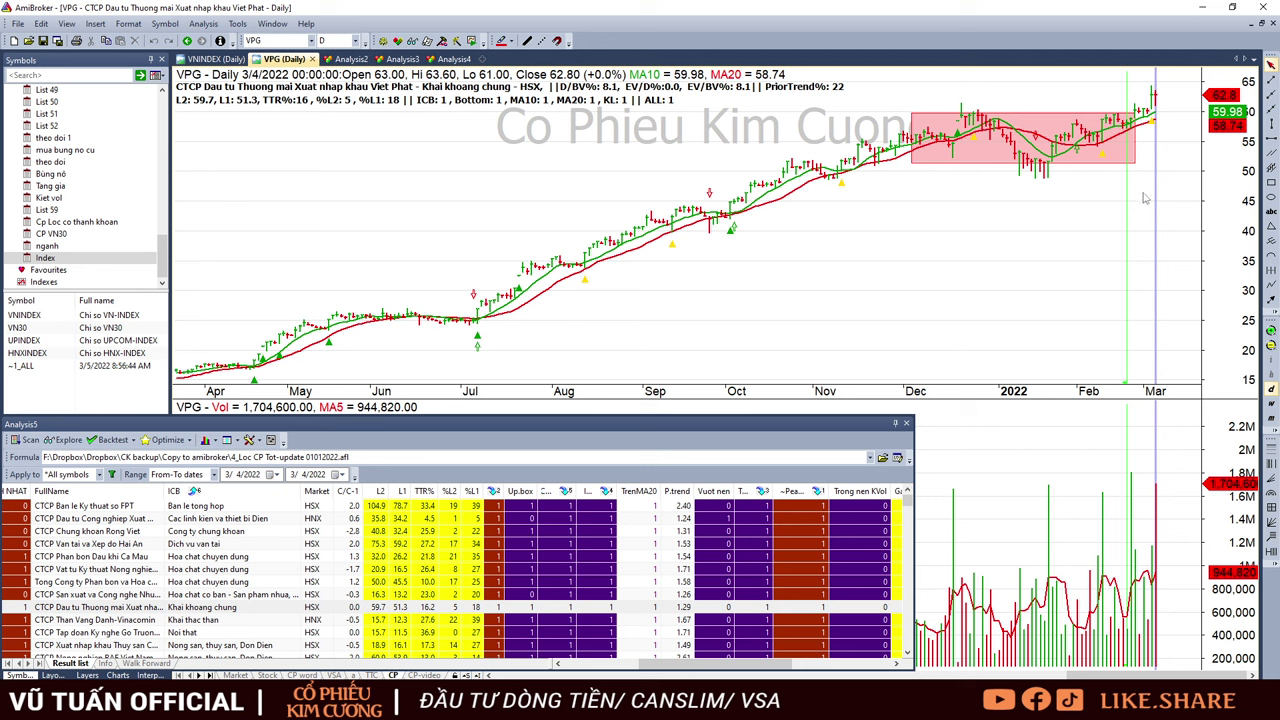
{"action": "left_click", "coordinate": [1145, 198]}
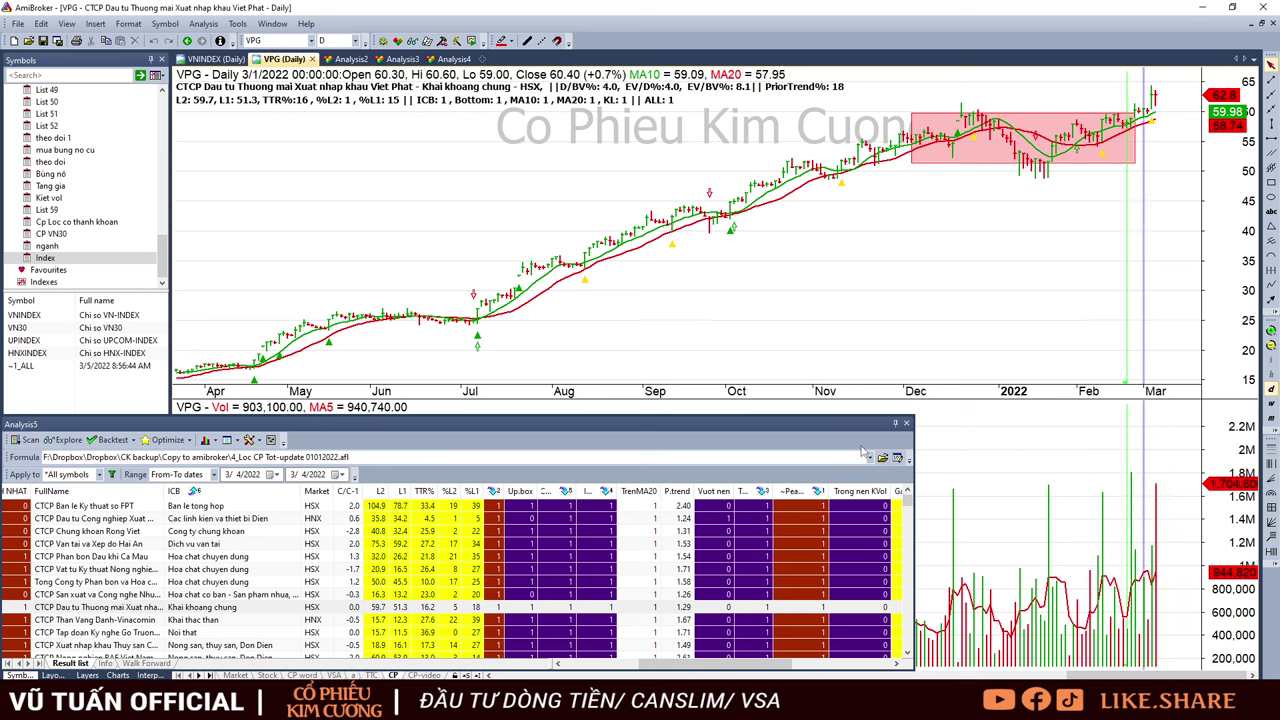
{"action": "left_click", "coordinate": [1178, 189]}
- Show the TVD chart and inspect its 2/21/2022 bar and the move out of the base box
{"action": "left_click", "coordinate": [493, 621]}
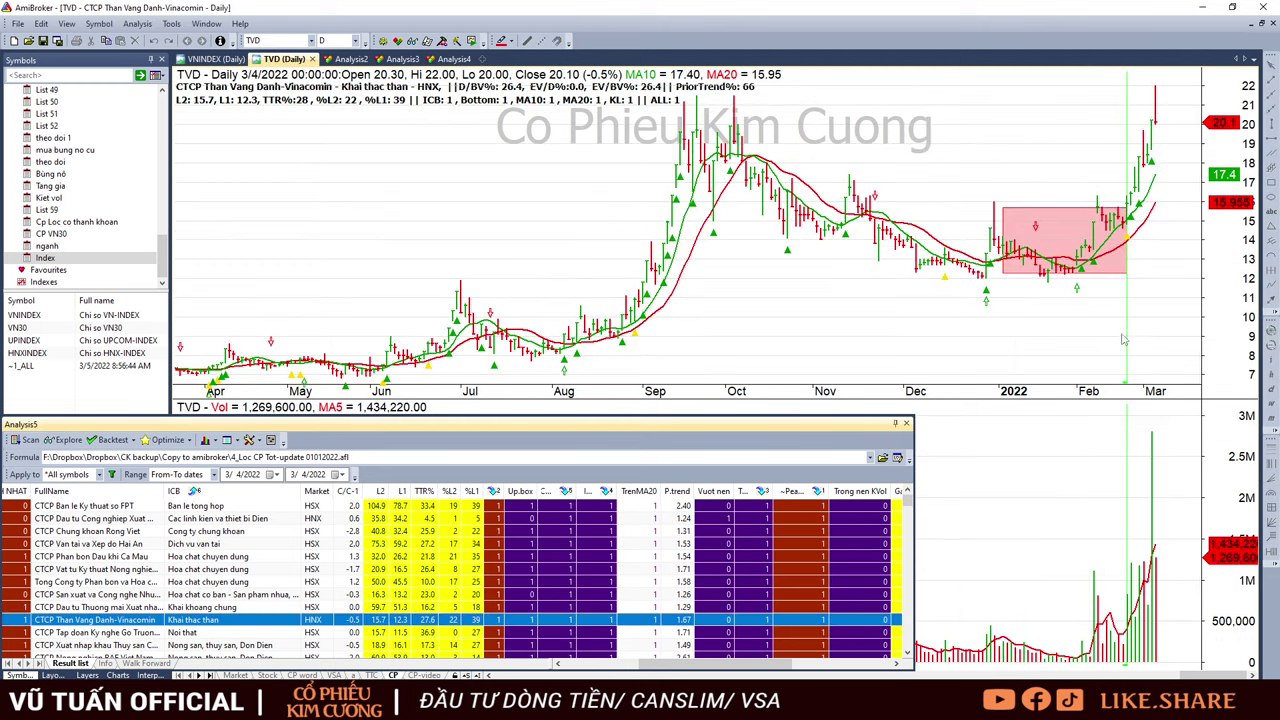
{"action": "left_click", "coordinate": [1121, 341]}
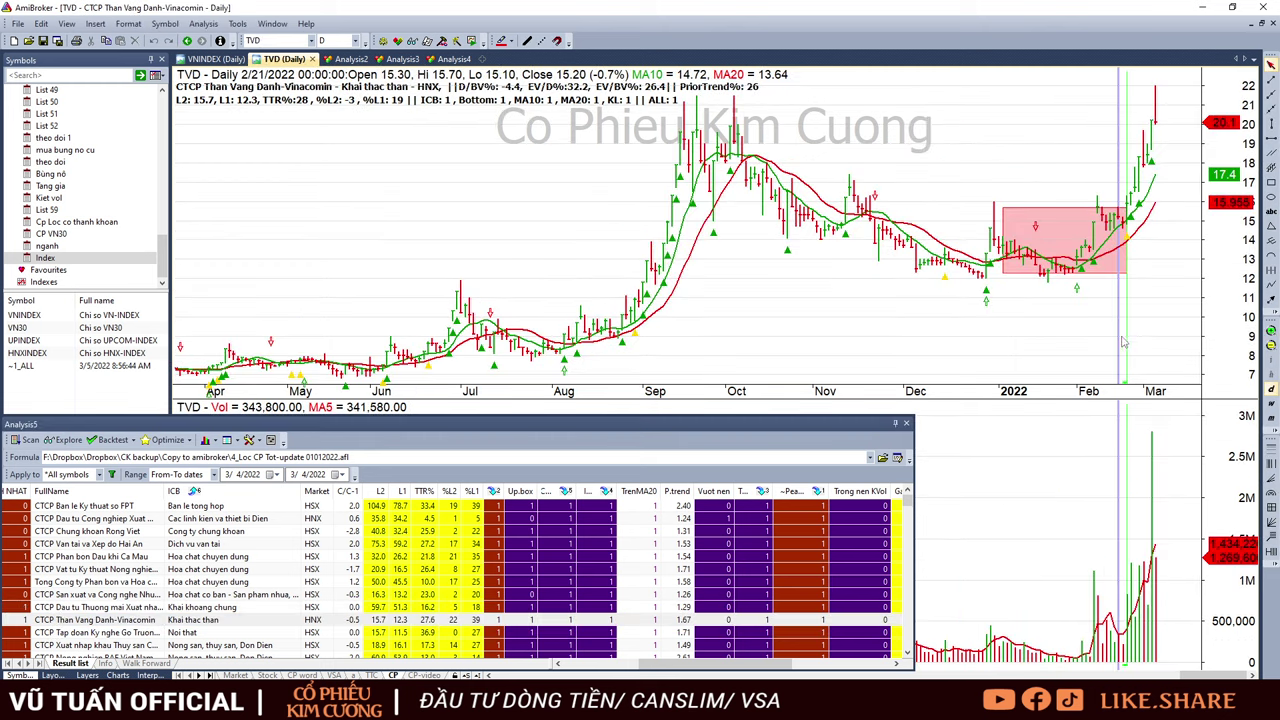
{"action": "left_click", "coordinate": [1173, 255]}
- Show the TTF and ACL charts in turn from further down the screening results
{"action": "scroll", "coordinate": [588, 583], "scroll_direction": "down", "scroll_amount": 2}
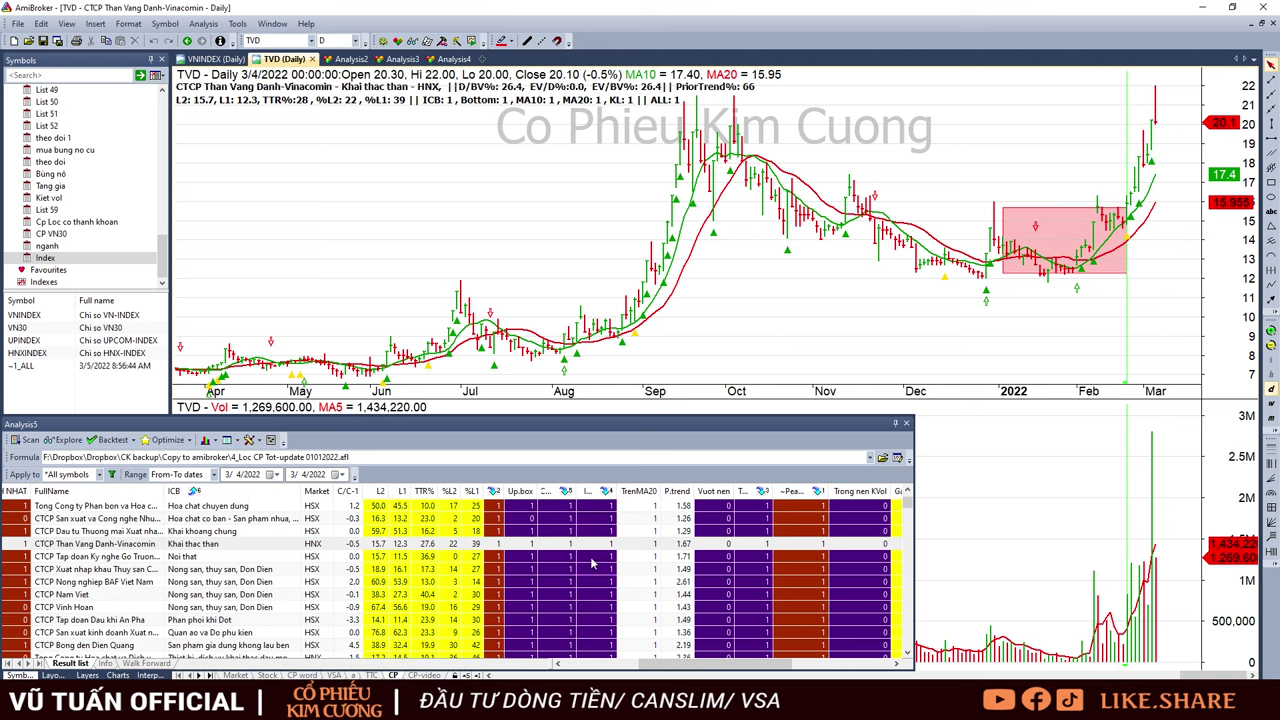
{"action": "left_click", "coordinate": [594, 556]}
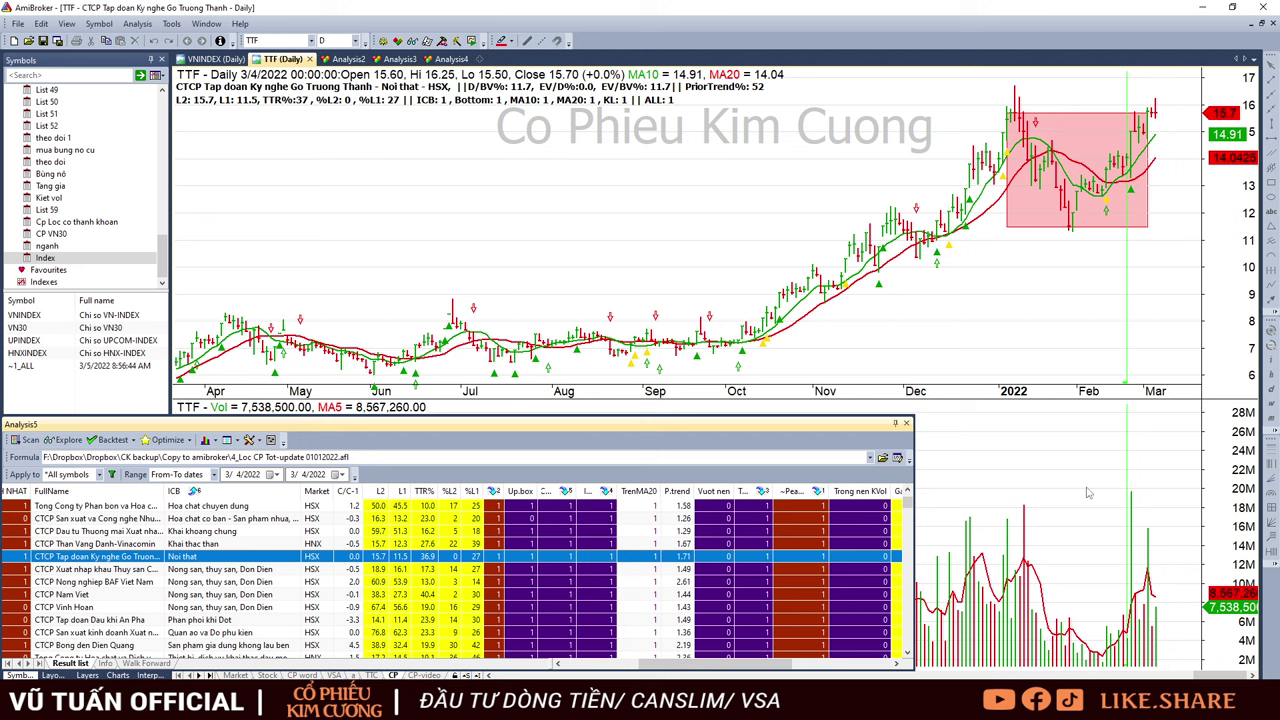
{"action": "key", "text": "Down"}
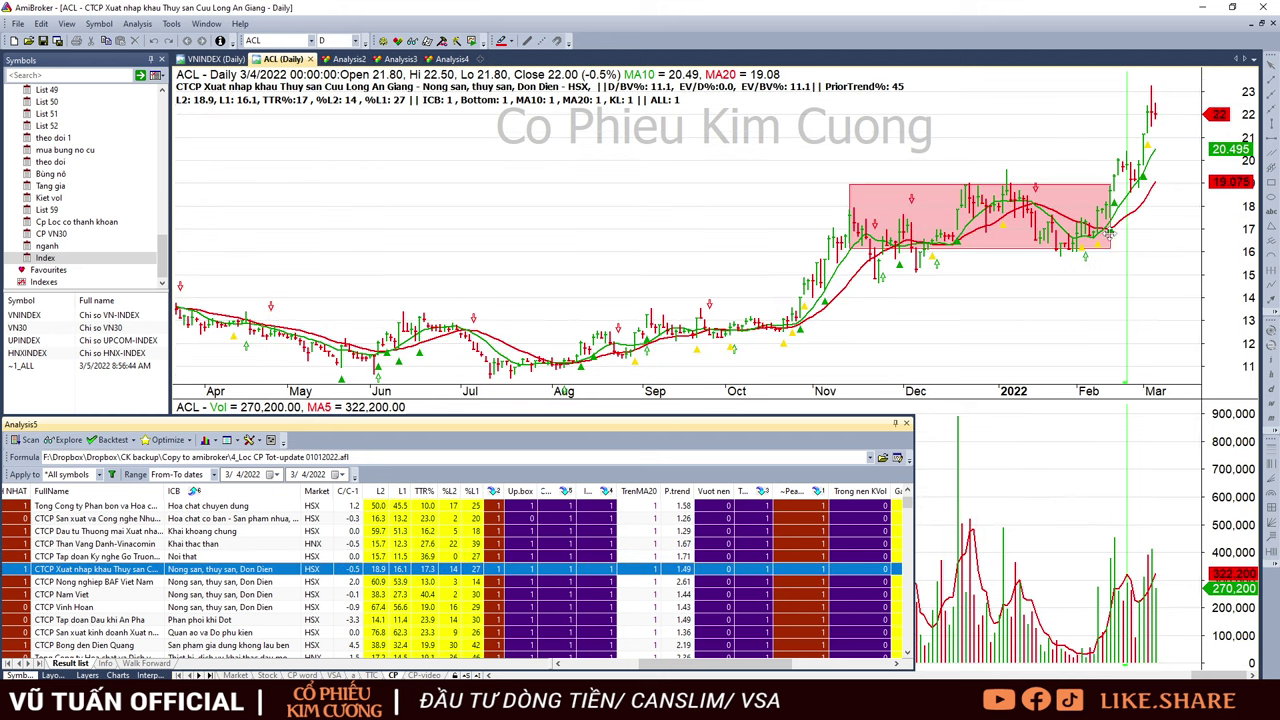
- Inspect ACL's 2/21/2022 bar and its most recent bars above the pink base box
{"action": "left_click", "coordinate": [1111, 272]}
{"action": "left_click", "coordinate": [1119, 278]}
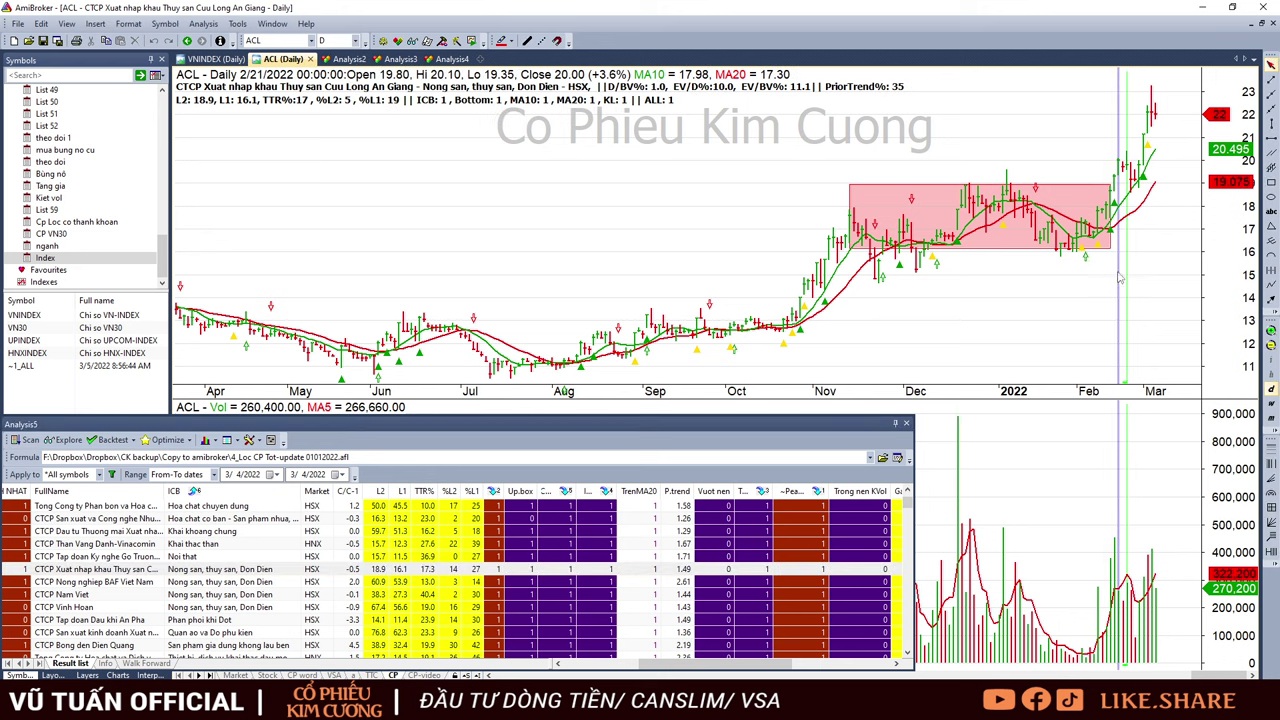
{"action": "left_click", "coordinate": [1171, 177]}
- Show the BAF and ANV charts in turn, inspecting BAF's 3/4/2022 bar and ANV's bars from 3/2/2022 to 3/4/2022
{"action": "left_click", "coordinate": [659, 584]}
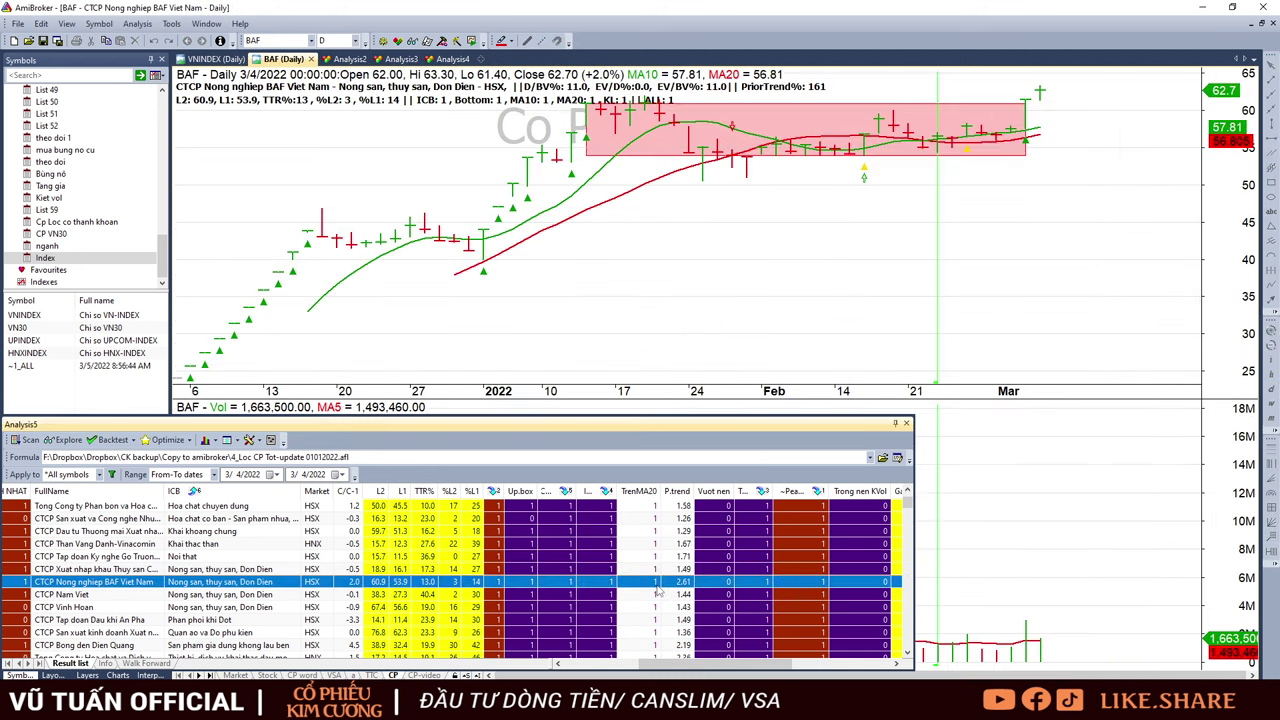
{"action": "left_click", "coordinate": [1026, 181]}
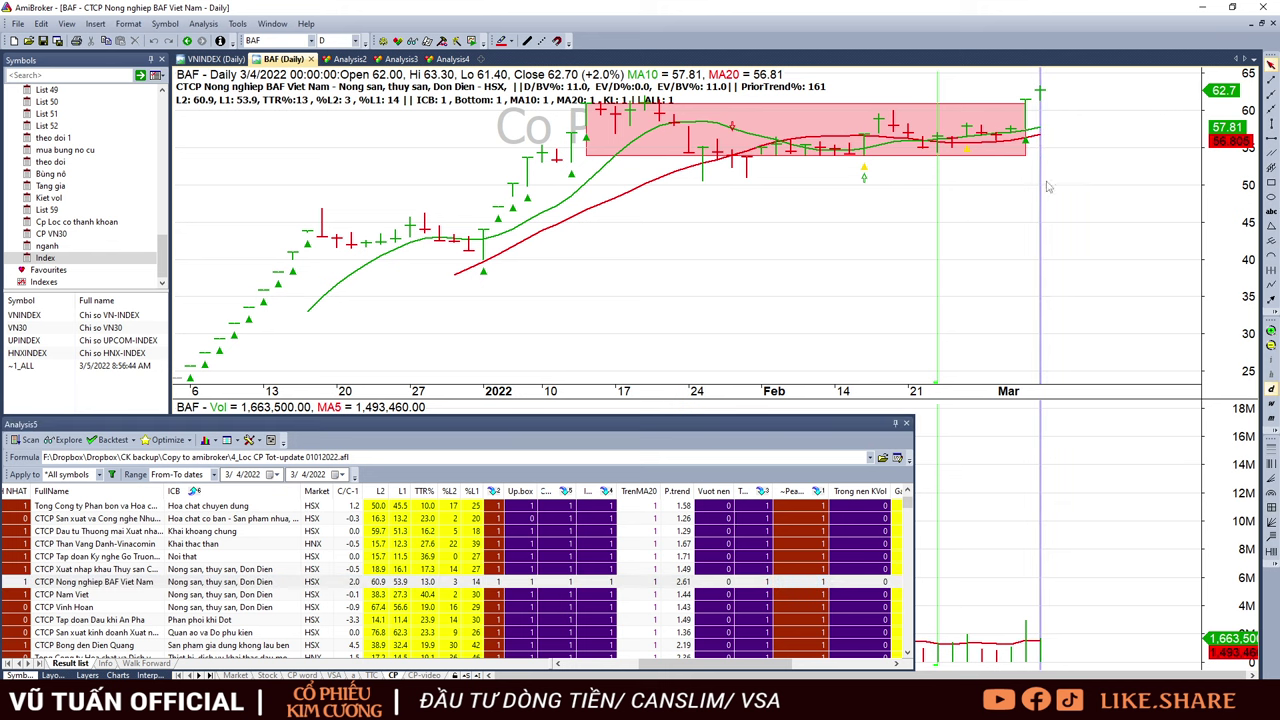
{"action": "left_click", "coordinate": [610, 597]}
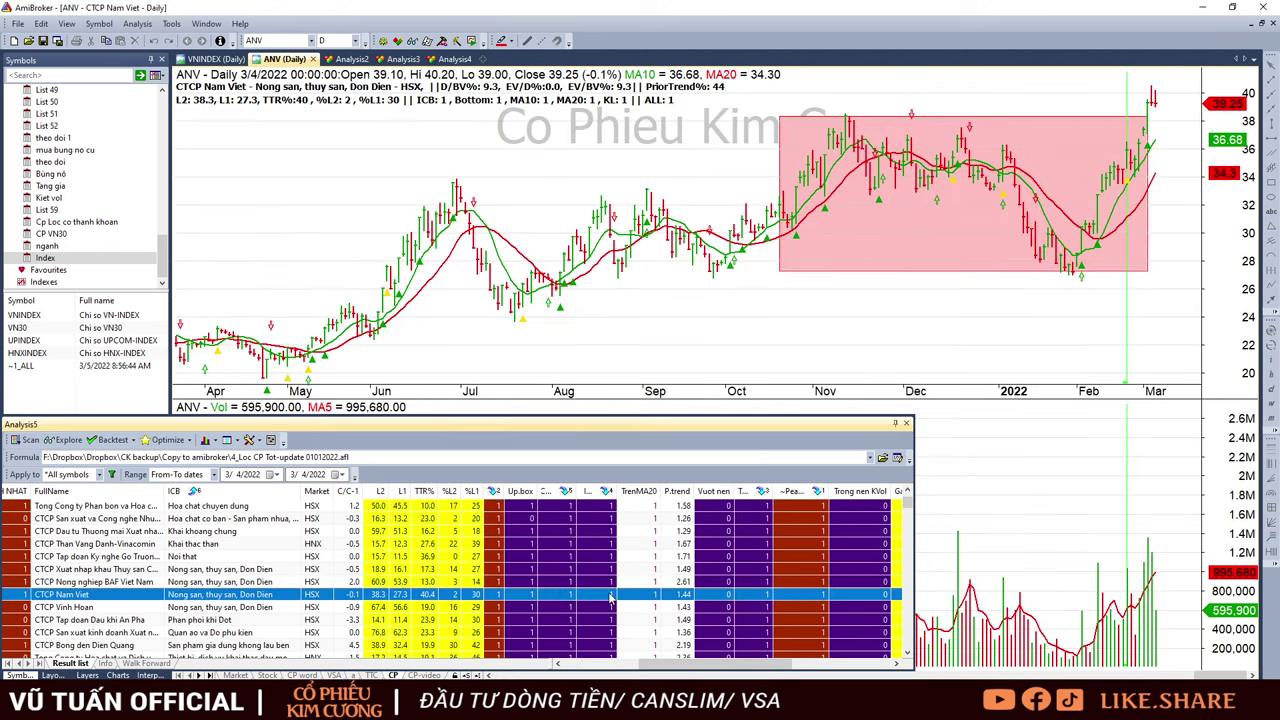
{"action": "left_click", "coordinate": [1150, 110]}
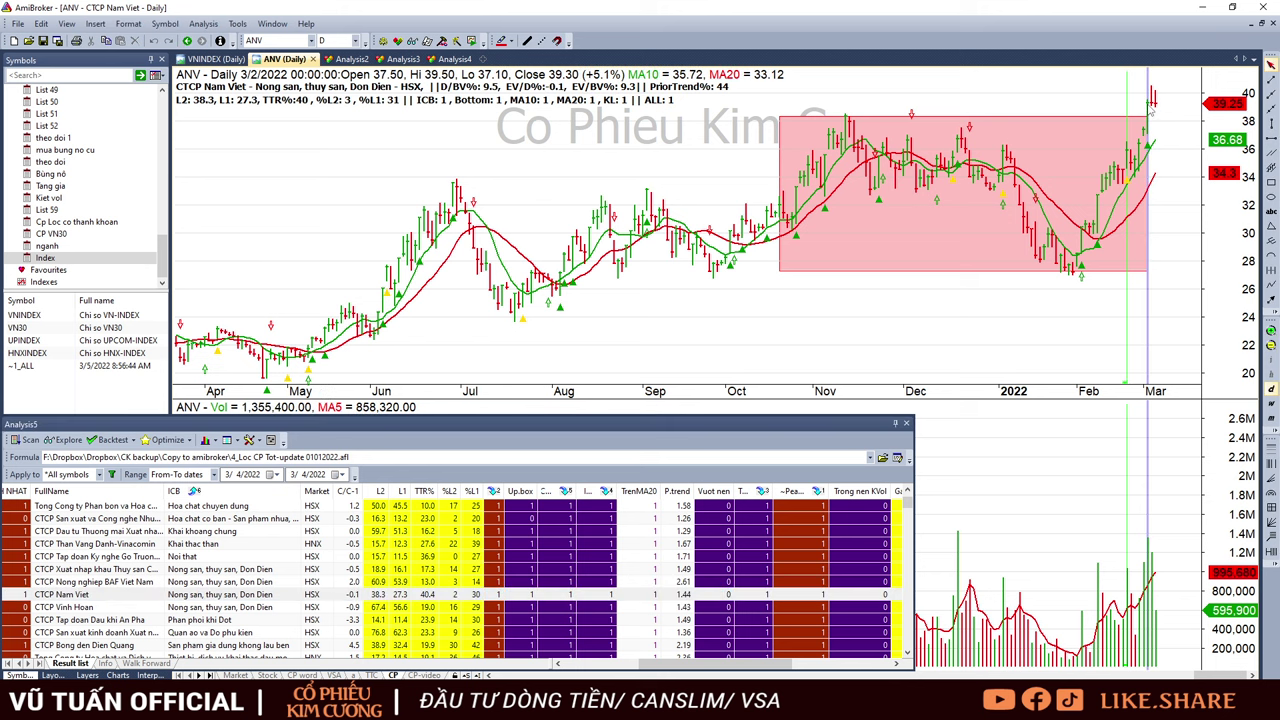
{"action": "key", "text": "Right"}
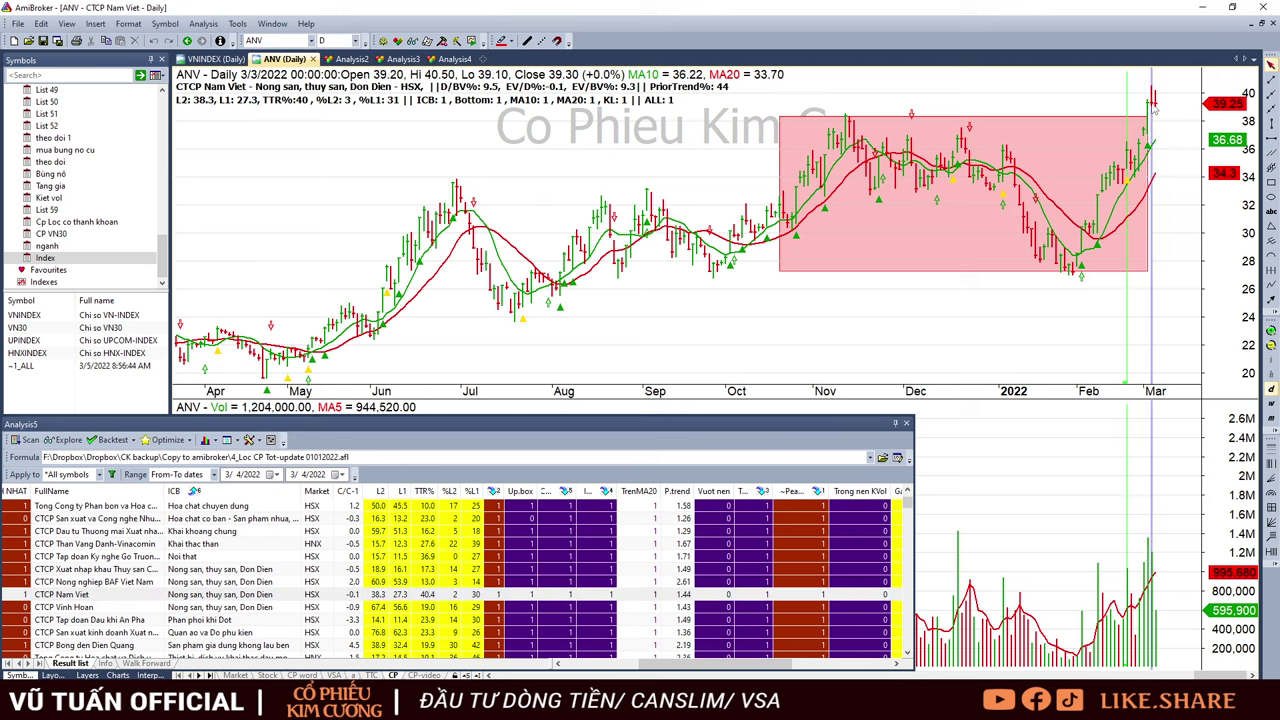
{"action": "key", "text": "Right"}
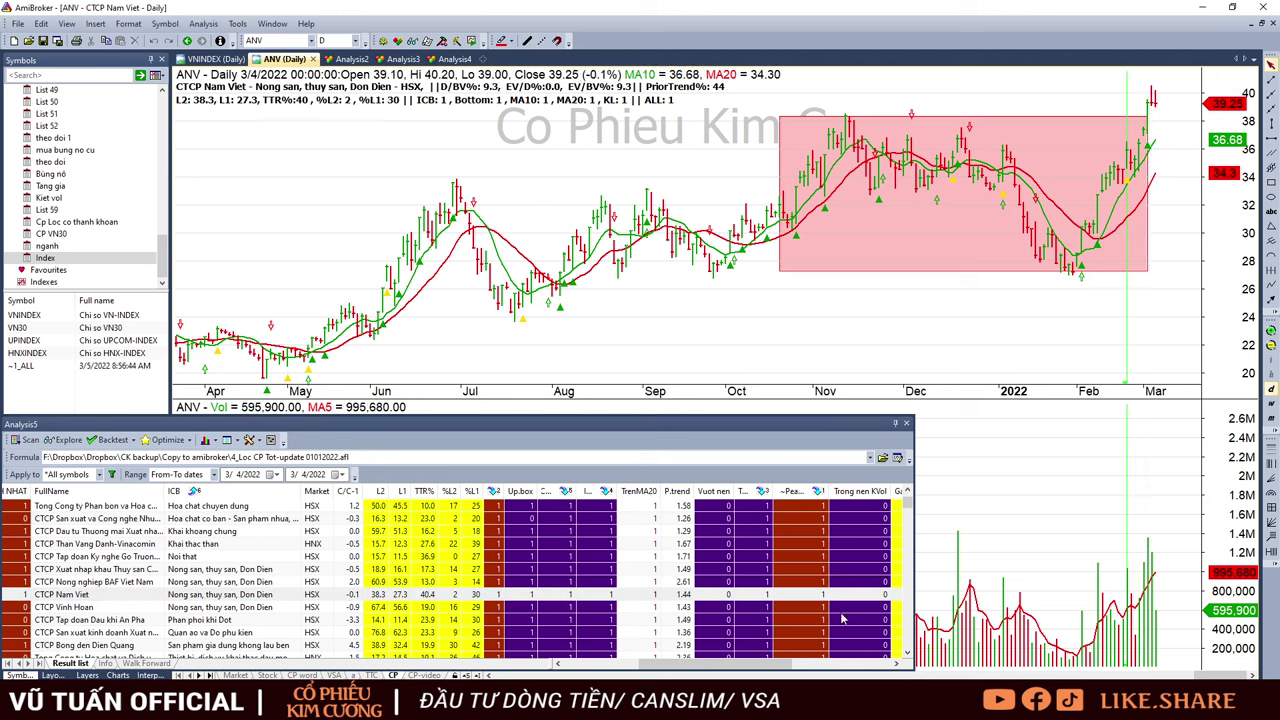
- Show the VHC chart and inspect its bars from 2/8/2022 through 2/28/2022 around the base box breakout
{"action": "left_click", "coordinate": [587, 608]}
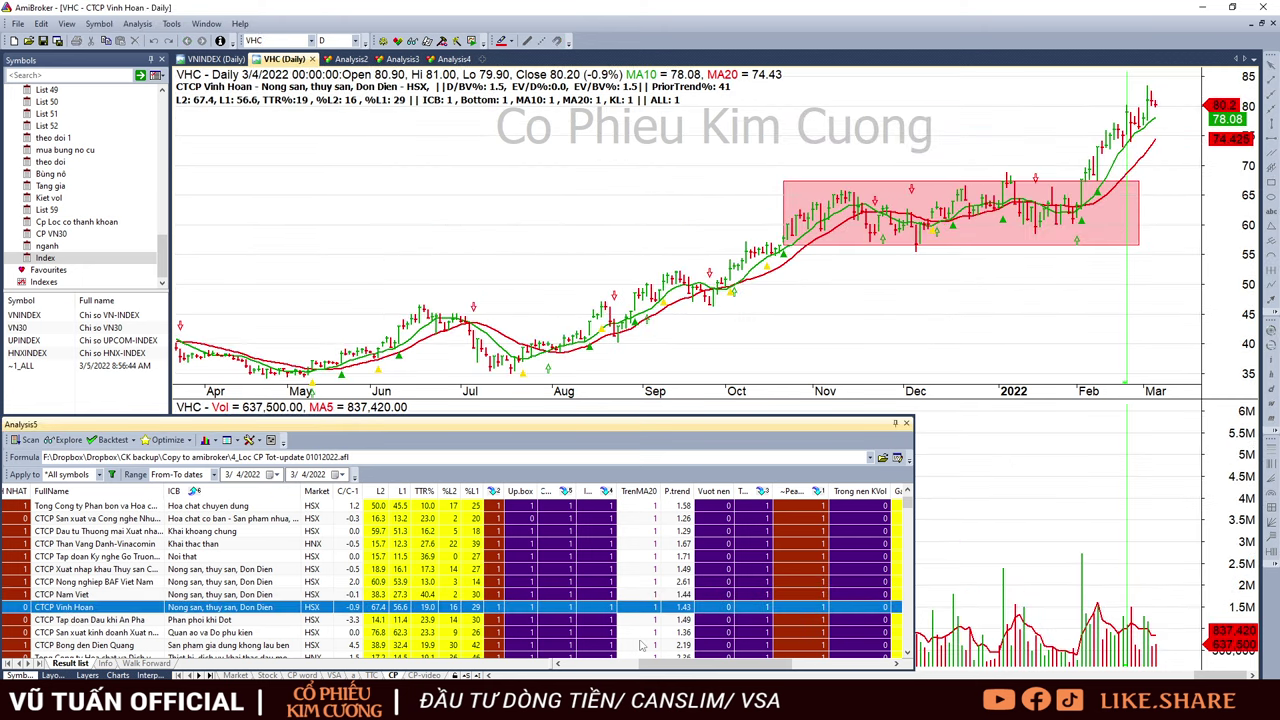
{"action": "left_click", "coordinate": [1082, 272]}
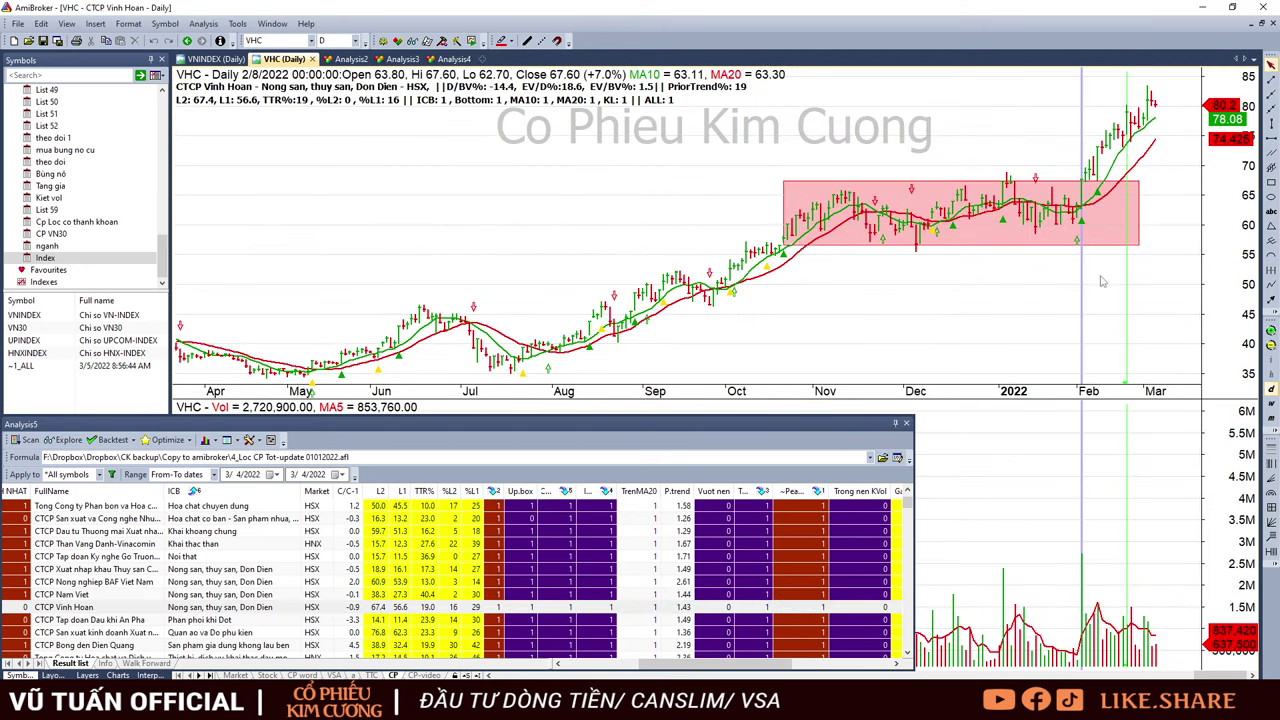
{"action": "left_click", "coordinate": [1101, 280]}
{"action": "left_click", "coordinate": [1119, 286]}
{"action": "left_click", "coordinate": [1142, 290]}
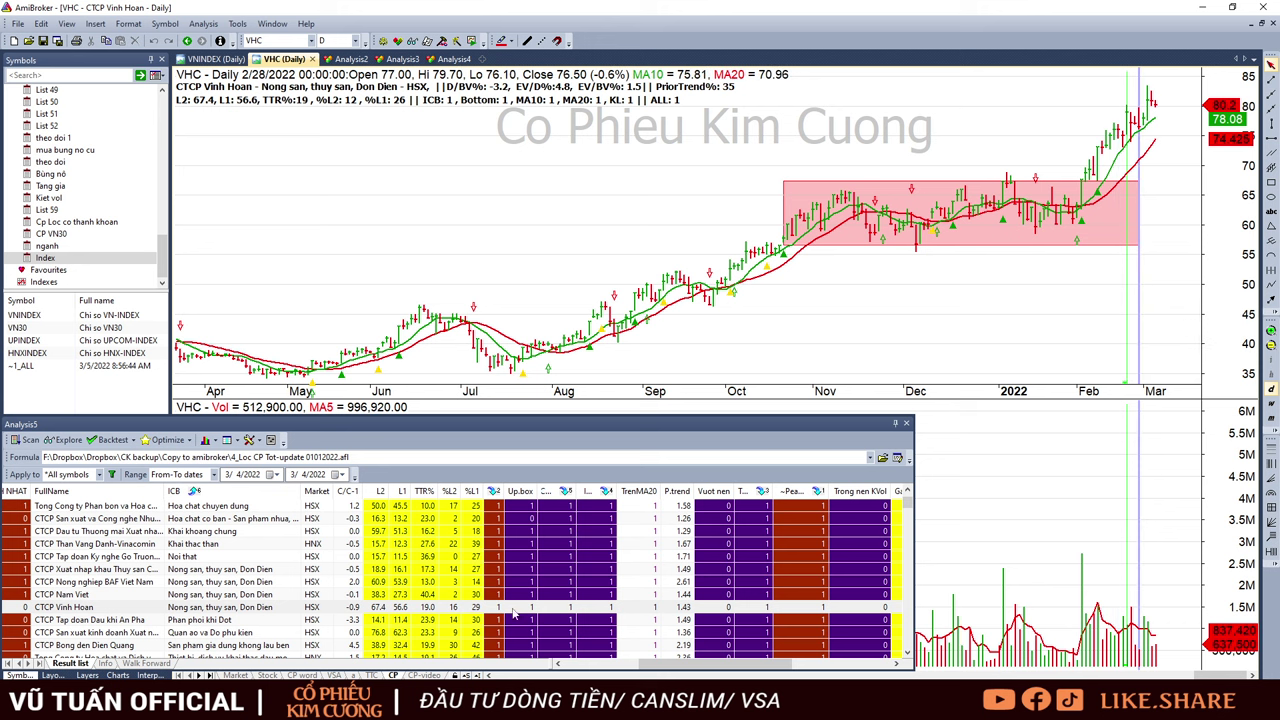
- Show the ASP chart from further down the screening results and inspect its 3/4/2022 bar
{"action": "scroll", "coordinate": [577, 564], "scroll_direction": "down", "scroll_amount": 2}
{"action": "left_click", "coordinate": [582, 546]}
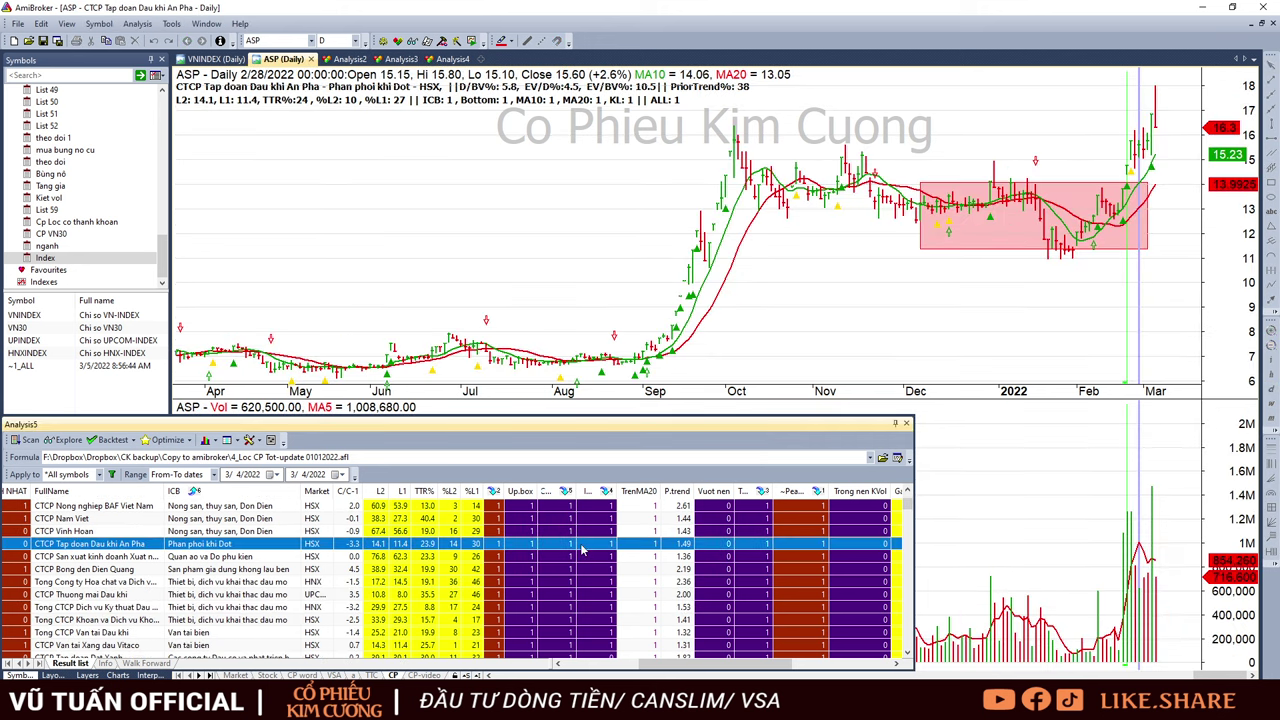
{"action": "left_click", "coordinate": [1178, 145]}
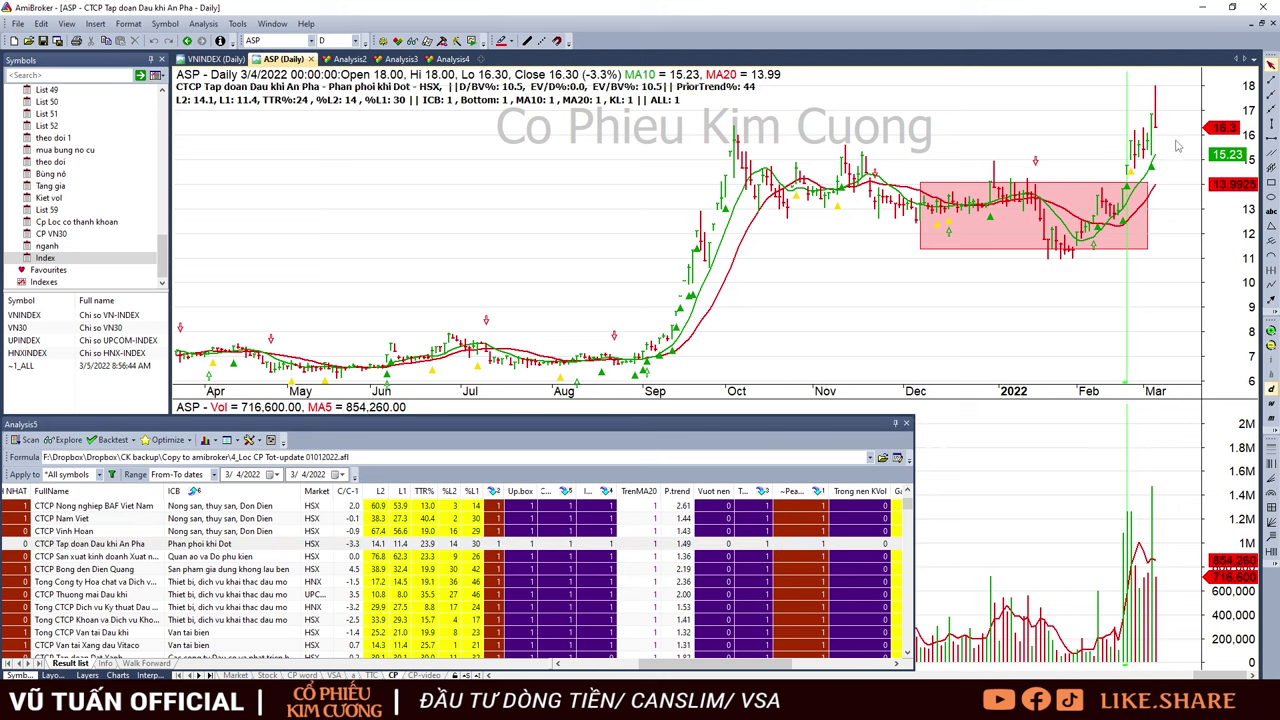
- Show the GIL chart and inspect its 2/22/2022 bar, the neighbouring breakout bars and the 3/4/2022 bar
{"action": "left_click", "coordinate": [598, 557]}
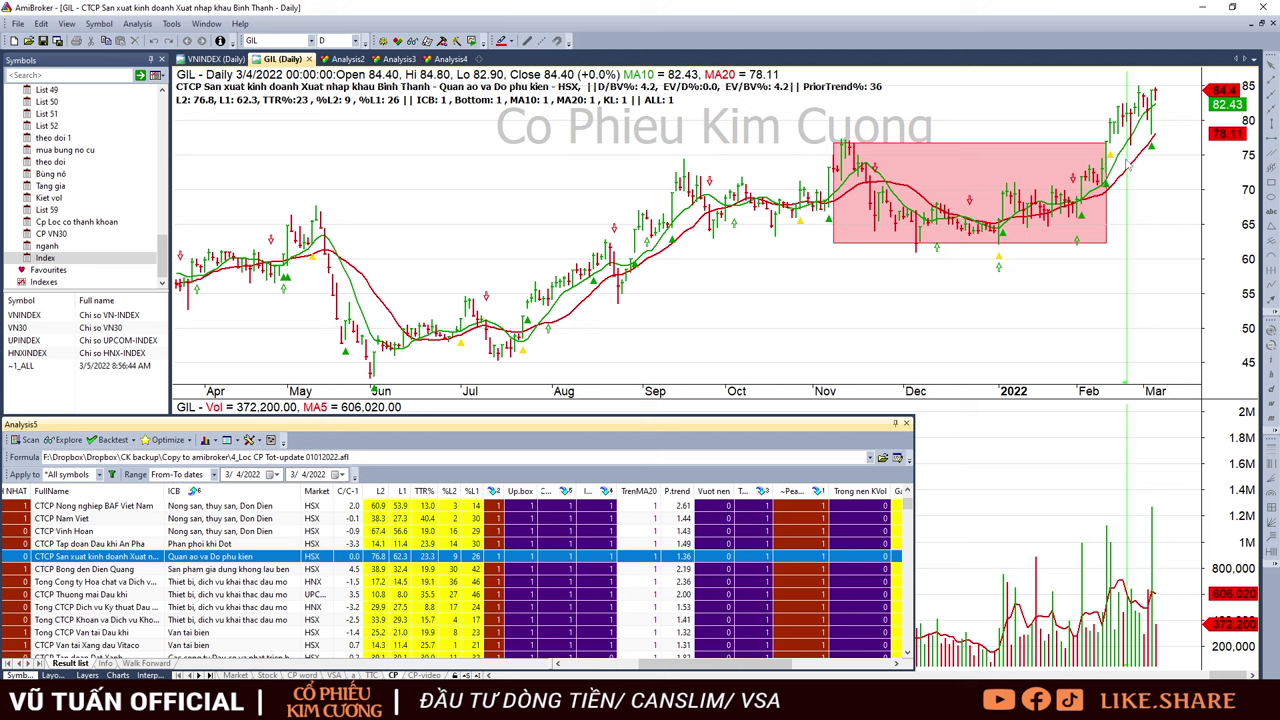
{"action": "mouse_move", "coordinate": [1117, 145]}
{"action": "left_click_drag", "start_coordinate": [1120, 128], "coordinate": [1123, 130]}
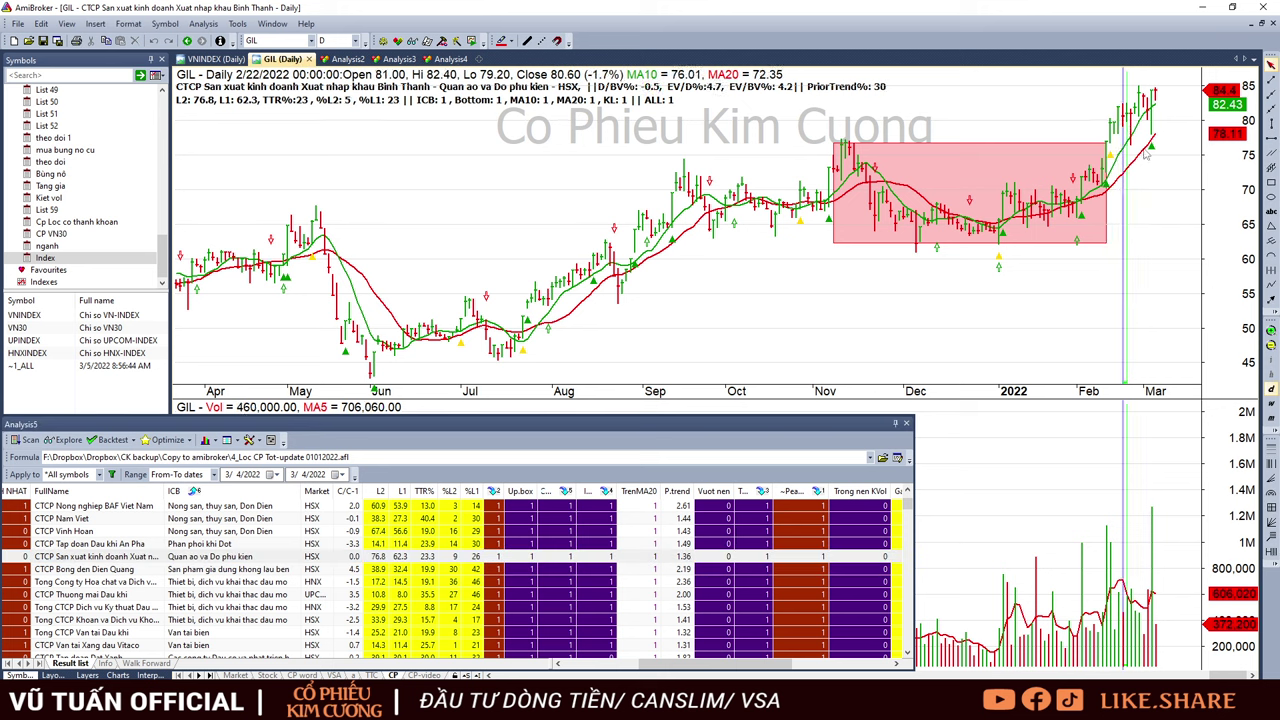
{"action": "left_click", "coordinate": [1111, 140]}
{"action": "left_click", "coordinate": [1123, 137]}
{"action": "key", "text": "End"}
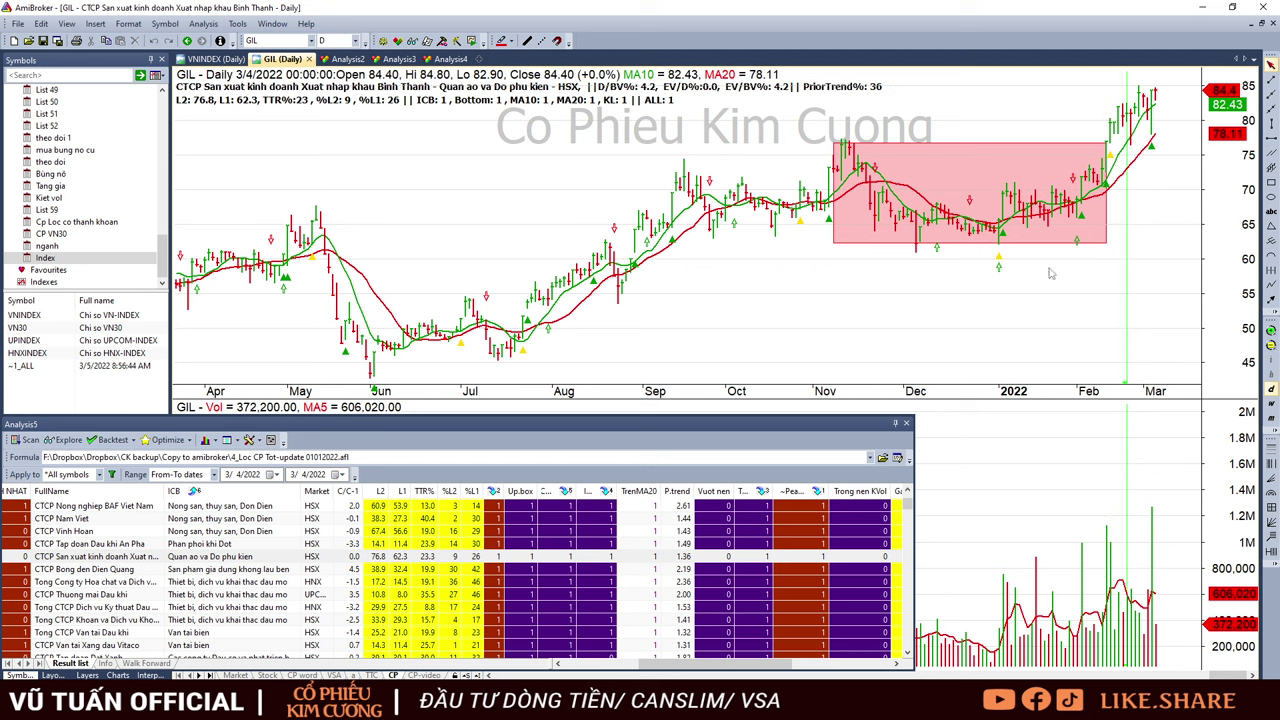
- Show the DQC chart and inspect its 2/18/2022 and 3/4/2022 bars above the base box
{"action": "left_click", "coordinate": [629, 571]}
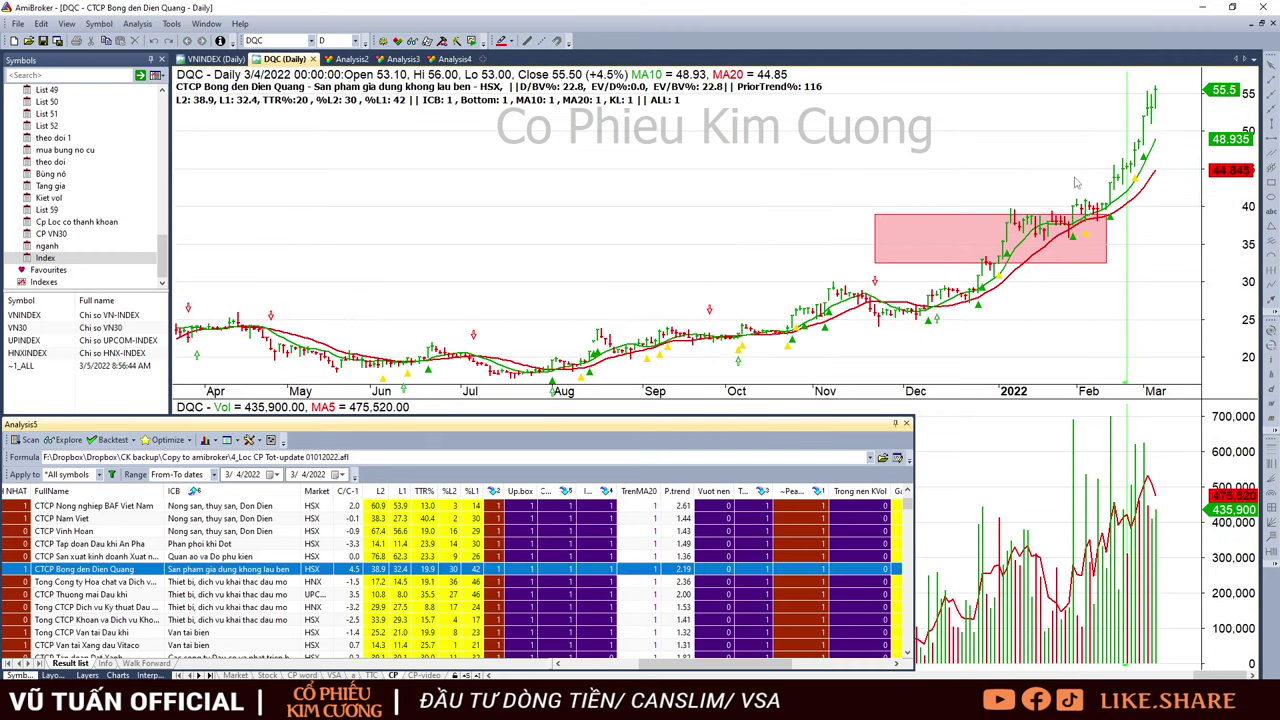
{"action": "left_click", "coordinate": [1114, 181]}
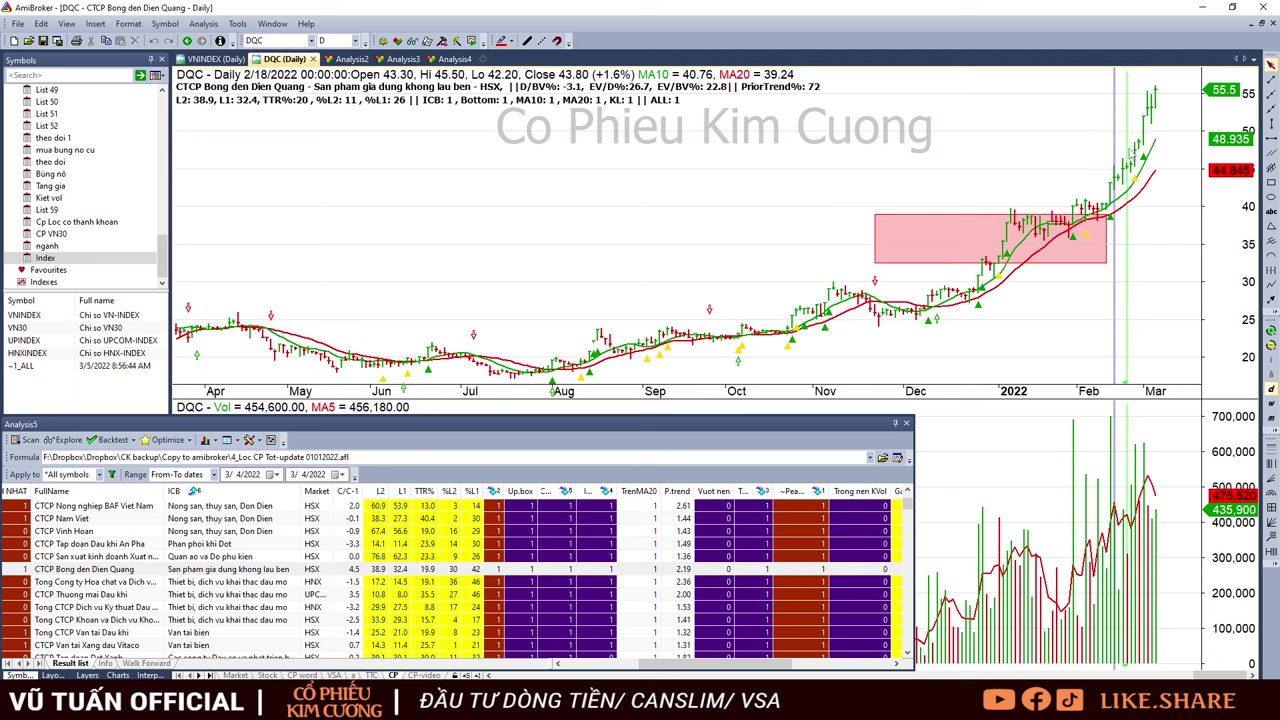
{"action": "left_click", "coordinate": [1160, 124]}
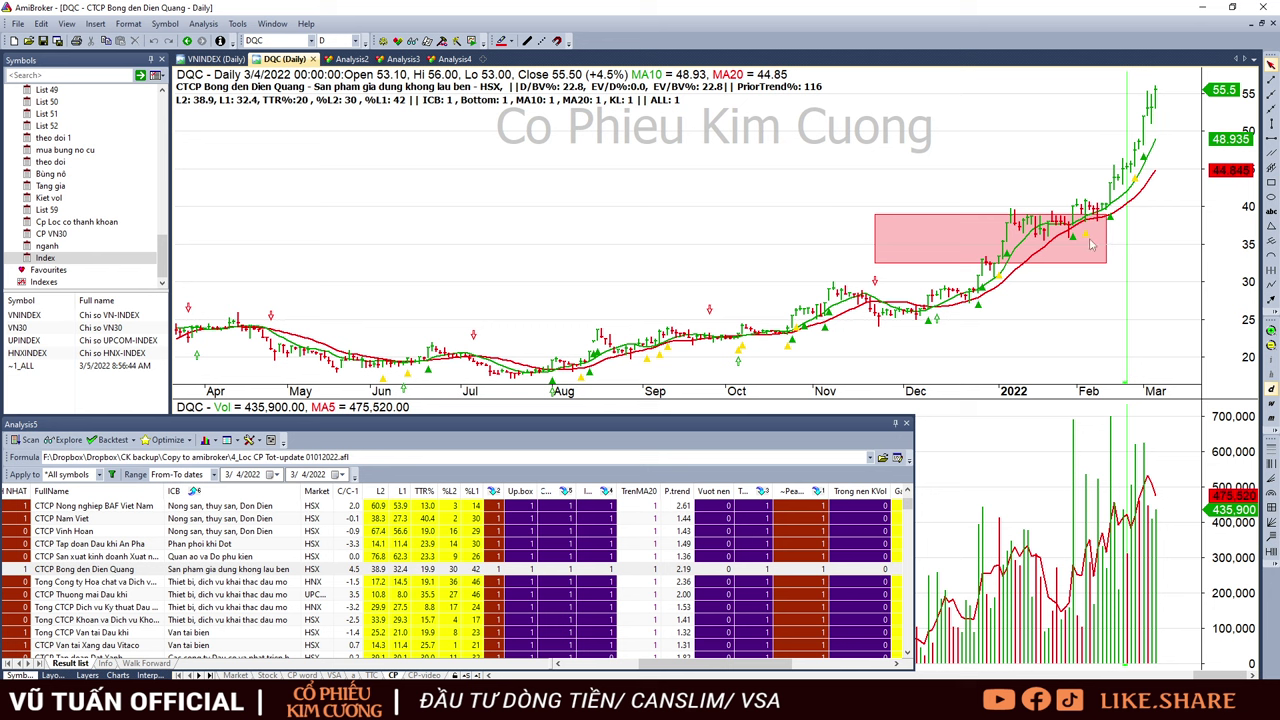
{"action": "mouse_move", "coordinate": [1135, 193]}
- Show the PVC chart and inspect the 2/23/2022 breakout bar, its EV/D% and EV/BV% readings, and the 3/4/2022 bar
{"action": "left_click", "coordinate": [638, 583]}
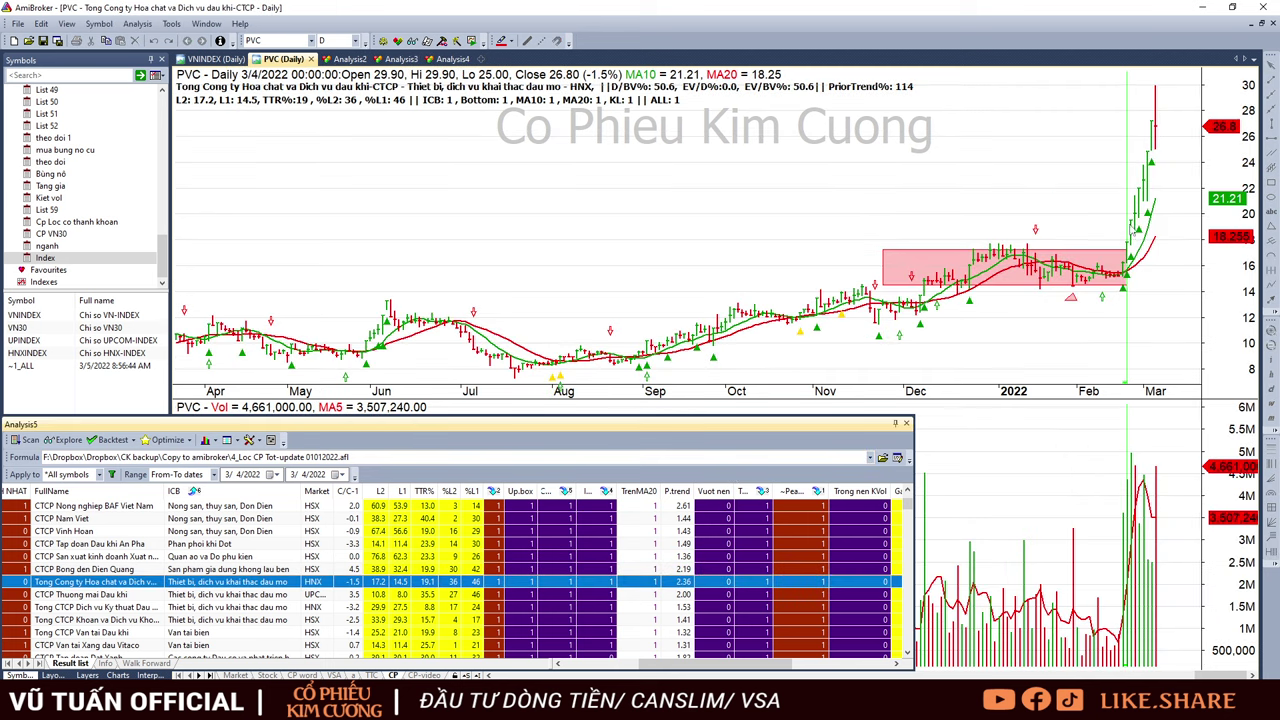
{"action": "left_click", "coordinate": [633, 586]}
{"action": "left_click", "coordinate": [1130, 241]}
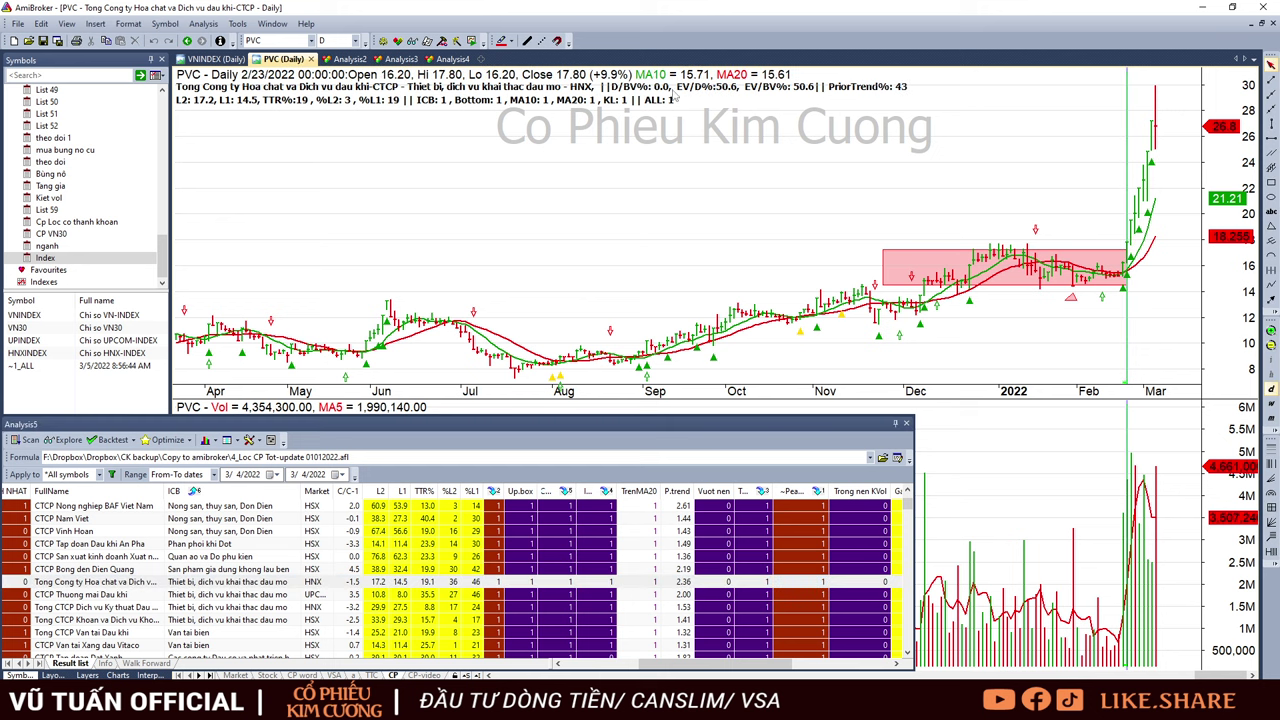
{"action": "mouse_move", "coordinate": [717, 96]}
{"action": "left_click", "coordinate": [1172, 148]}
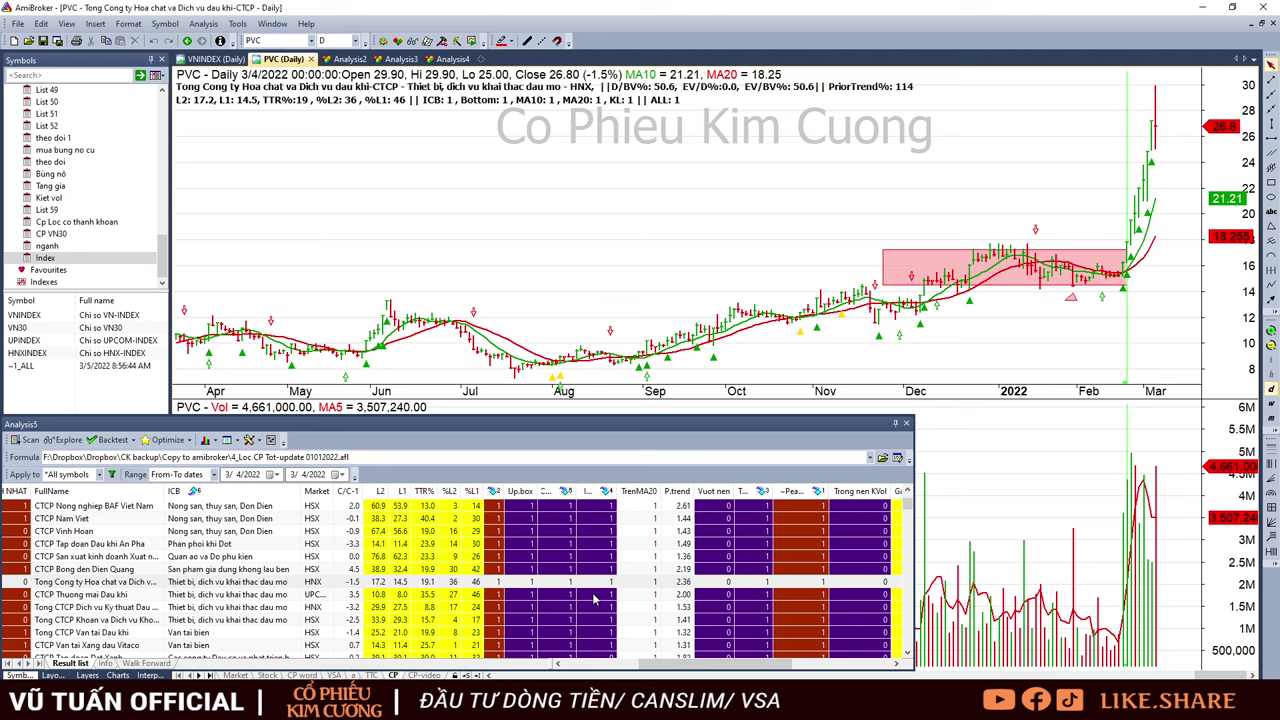
- Show the PTV, PVS and PVD charts in turn and inspect PVD's 3/4/2022 bar
{"action": "left_click", "coordinate": [597, 598]}
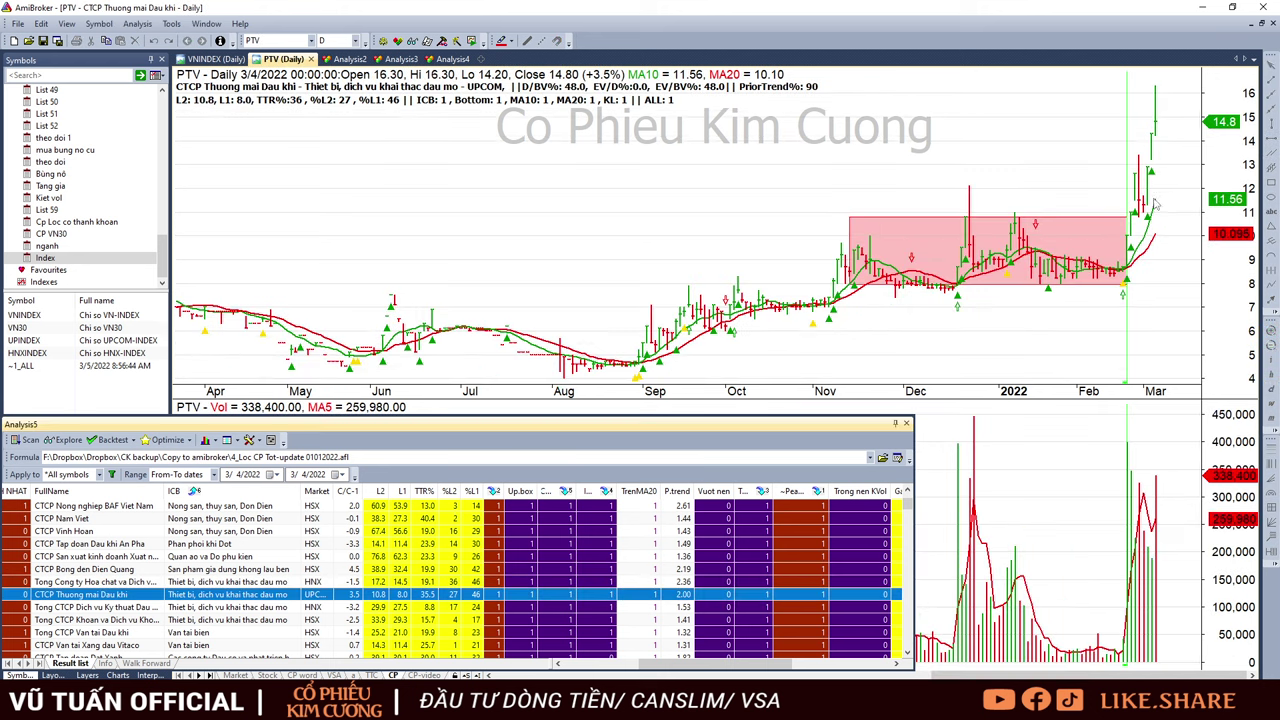
{"action": "key", "text": "Down"}
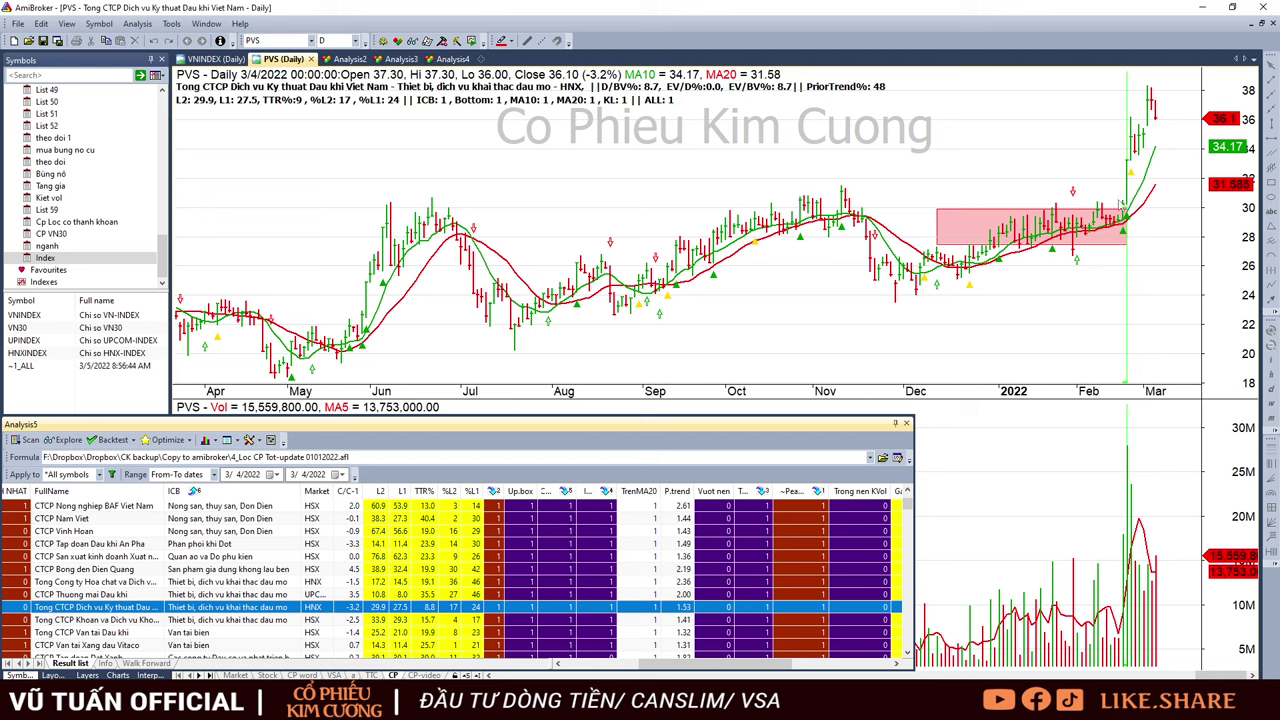
{"action": "key", "text": "Down"}
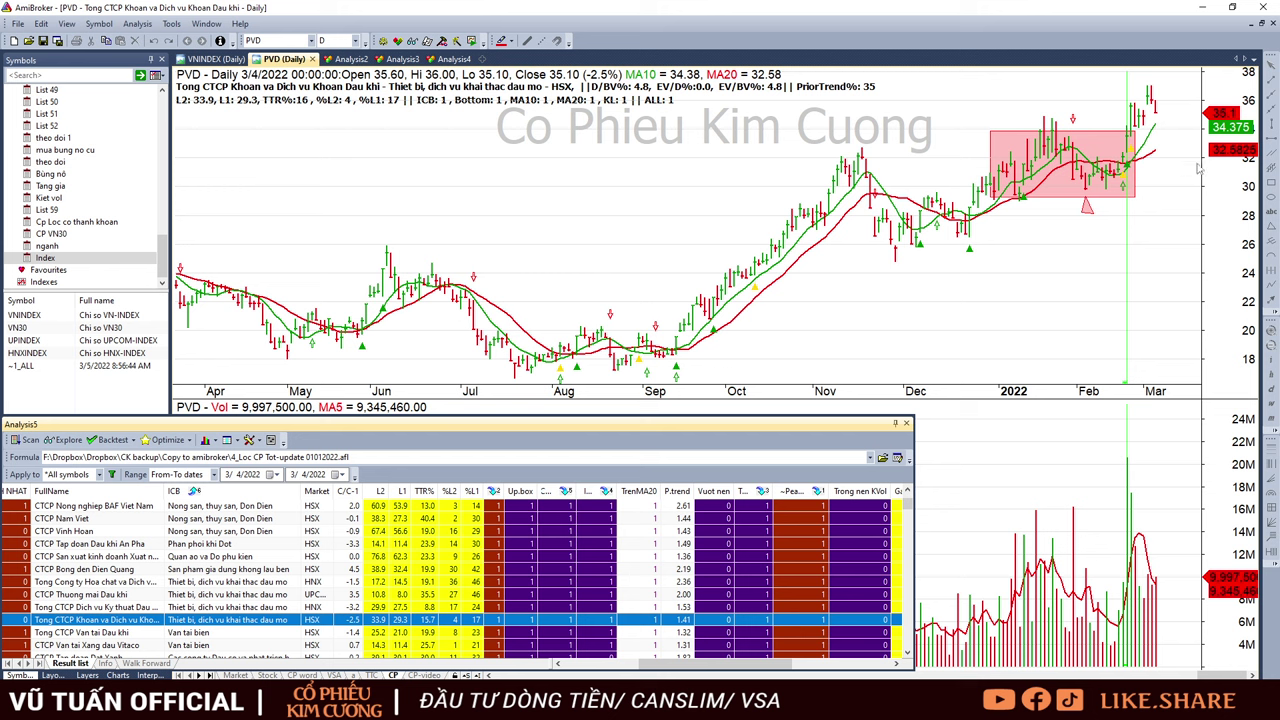
{"action": "left_click", "coordinate": [1150, 592]}
- Show the PVT and VTO charts in turn and inspect VTO's 3/4/2022 bar above its base box
{"action": "scroll", "coordinate": [688, 568], "scroll_direction": "down", "scroll_amount": 2}
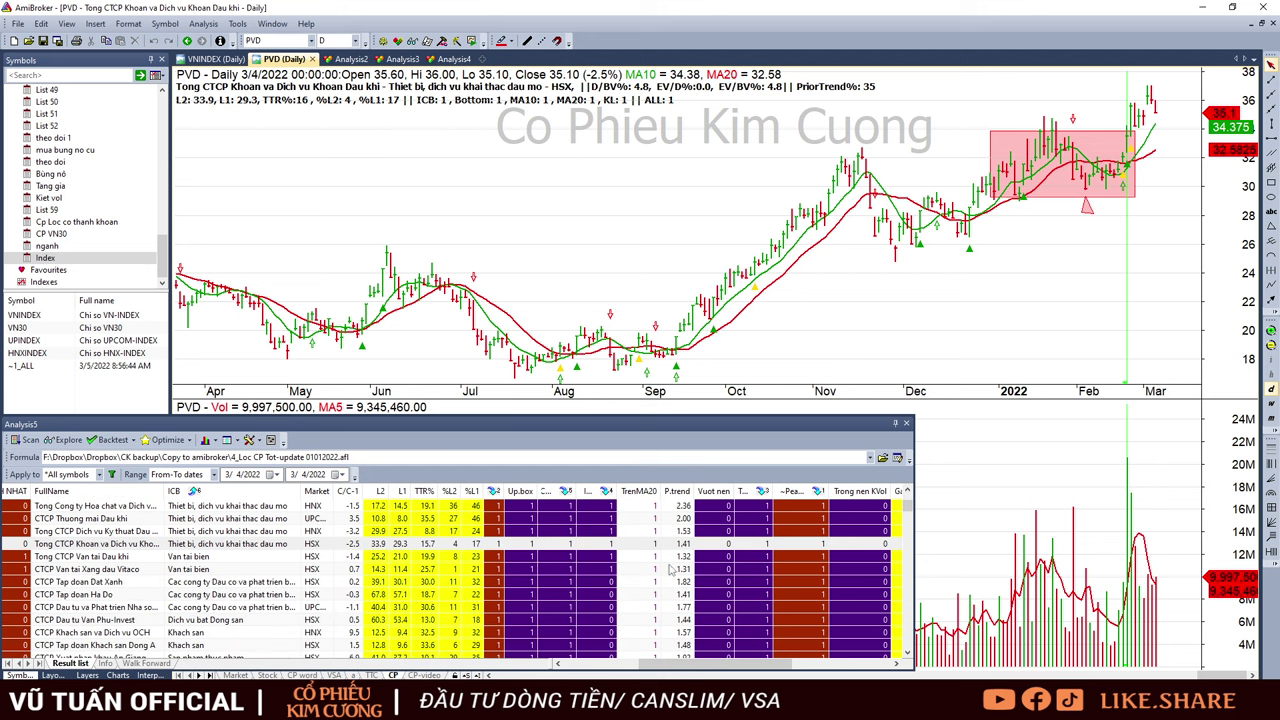
{"action": "left_click", "coordinate": [624, 549]}
{"action": "left_click", "coordinate": [629, 557]}
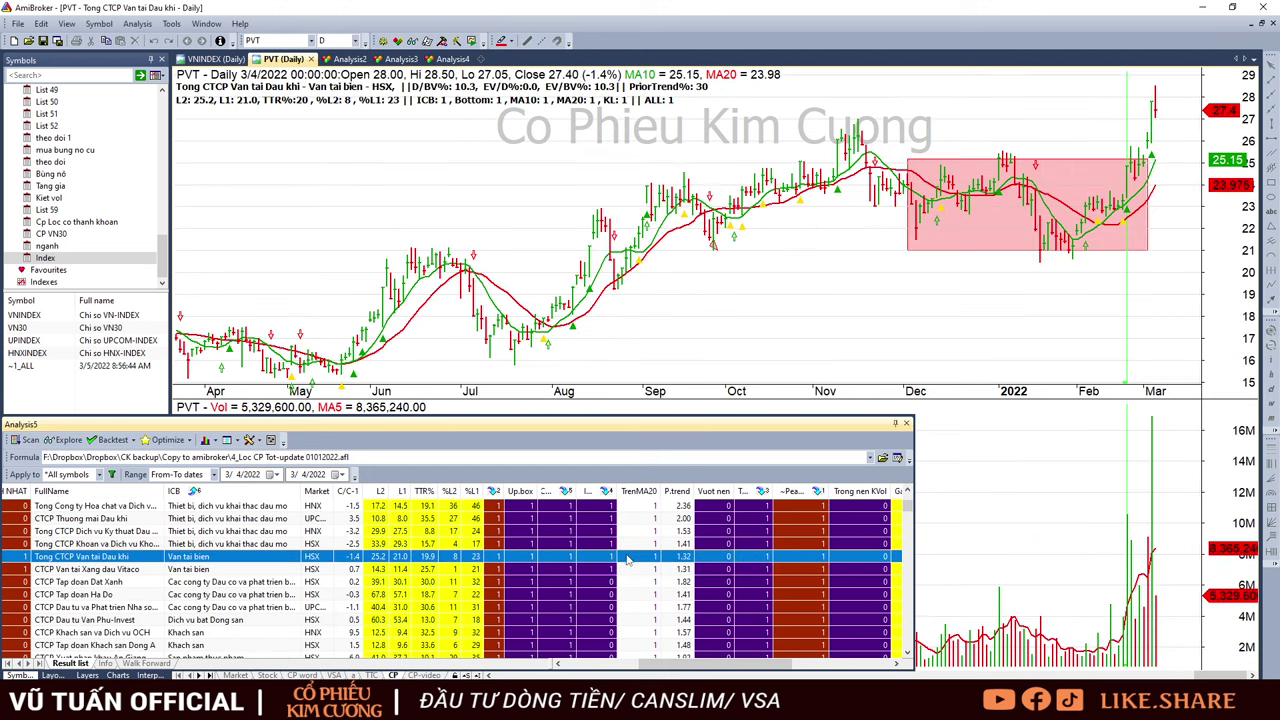
{"action": "key", "text": "Down"}
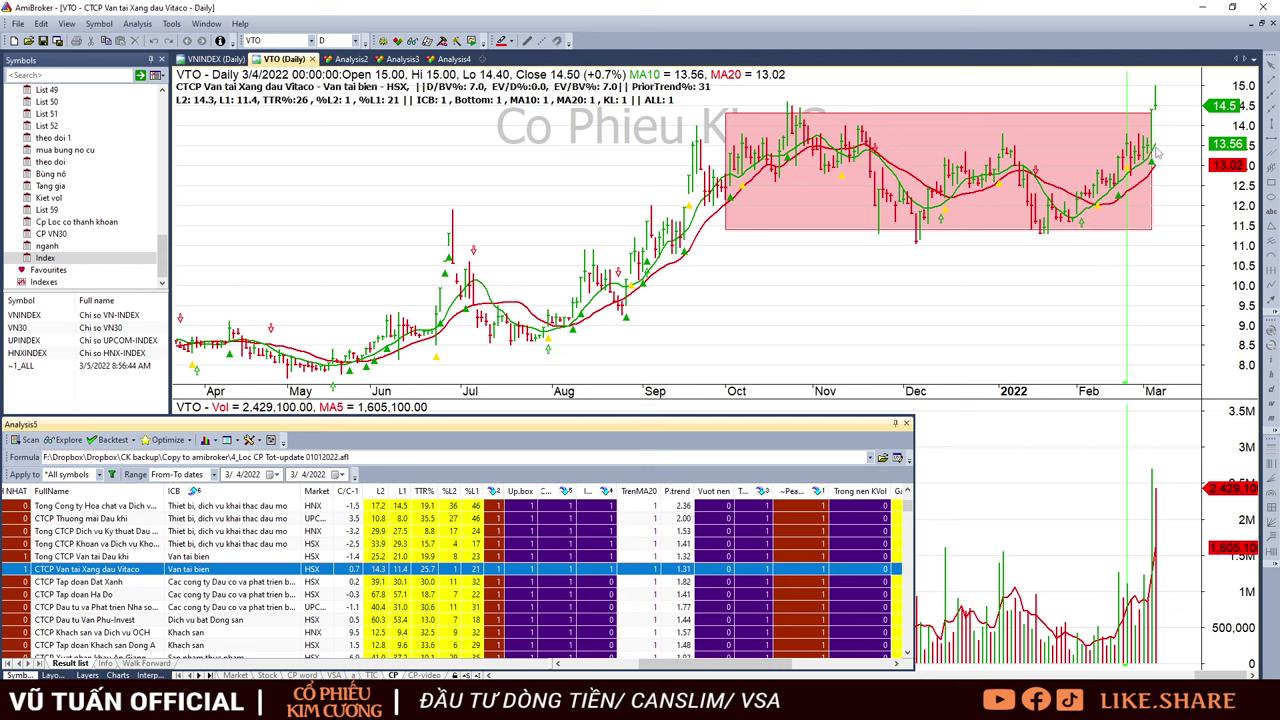
{"action": "left_click", "coordinate": [1158, 323]}
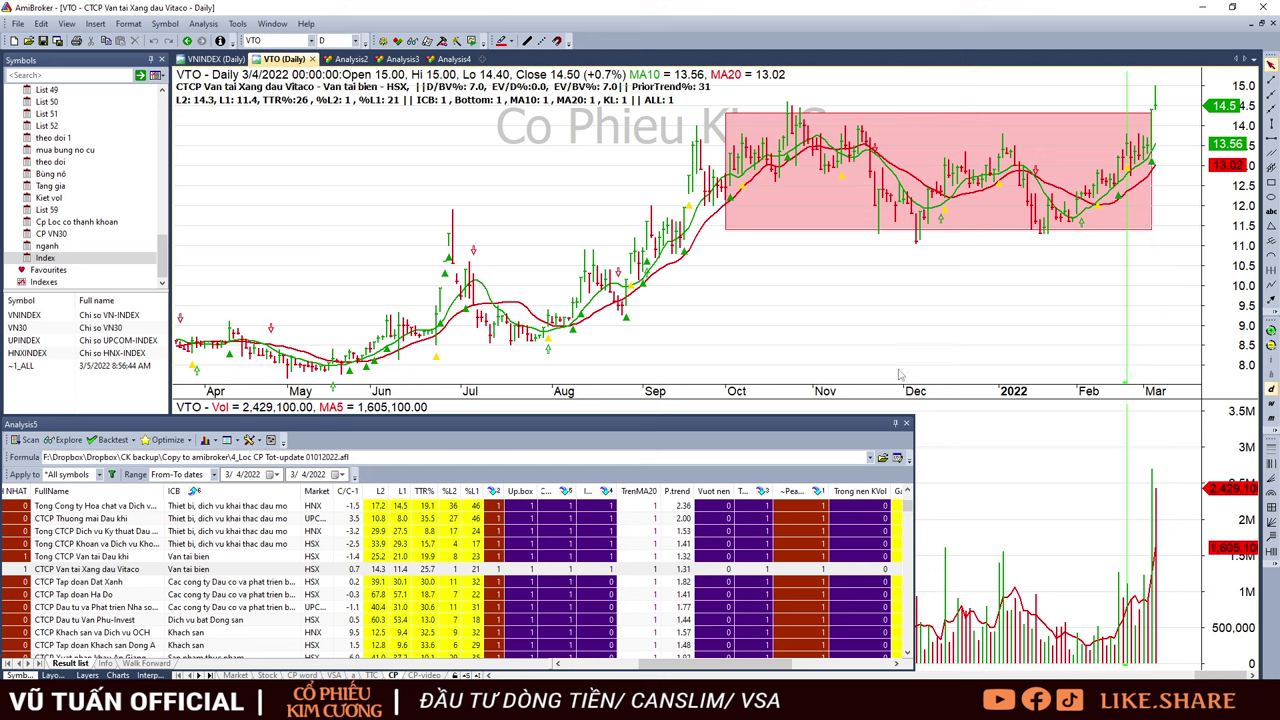
- Show the DXG and HDG charts in turn and inspect HDG's 2/9/2022 and 3/4/2022 bars
{"action": "left_click", "coordinate": [748, 587]}
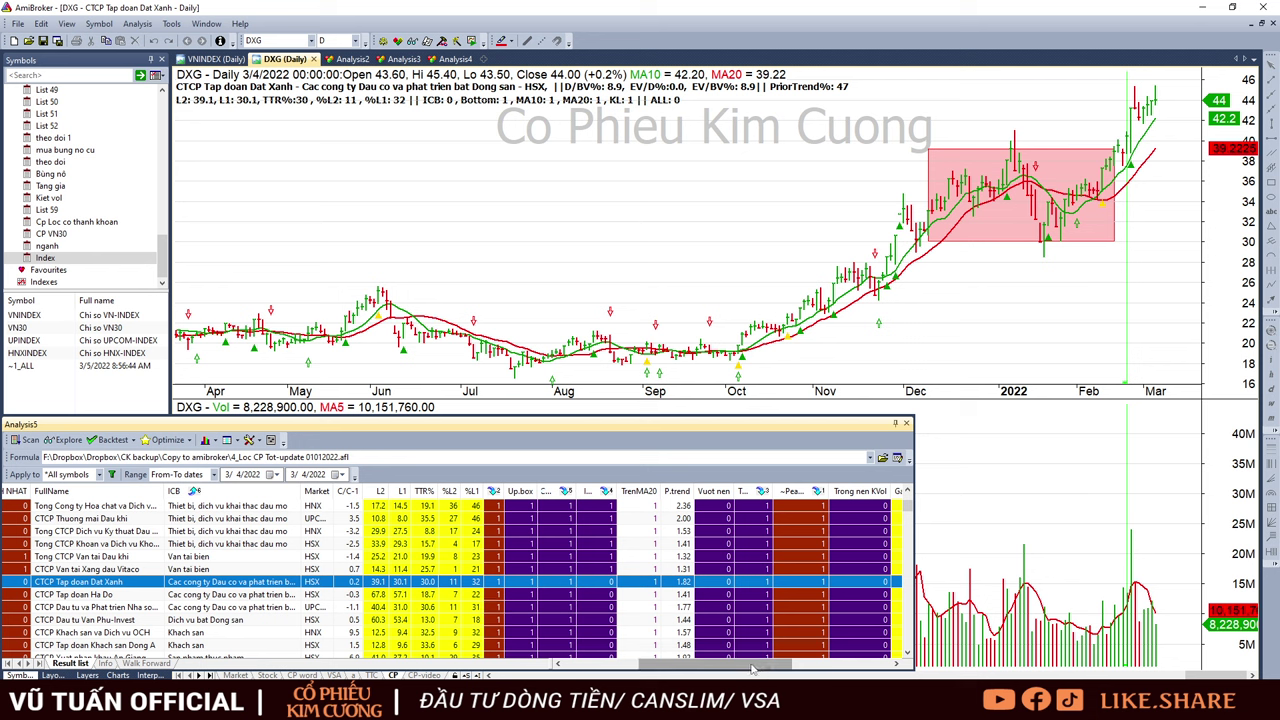
{"action": "left_click_drag", "start_coordinate": [752, 668], "coordinate": [759, 668]}
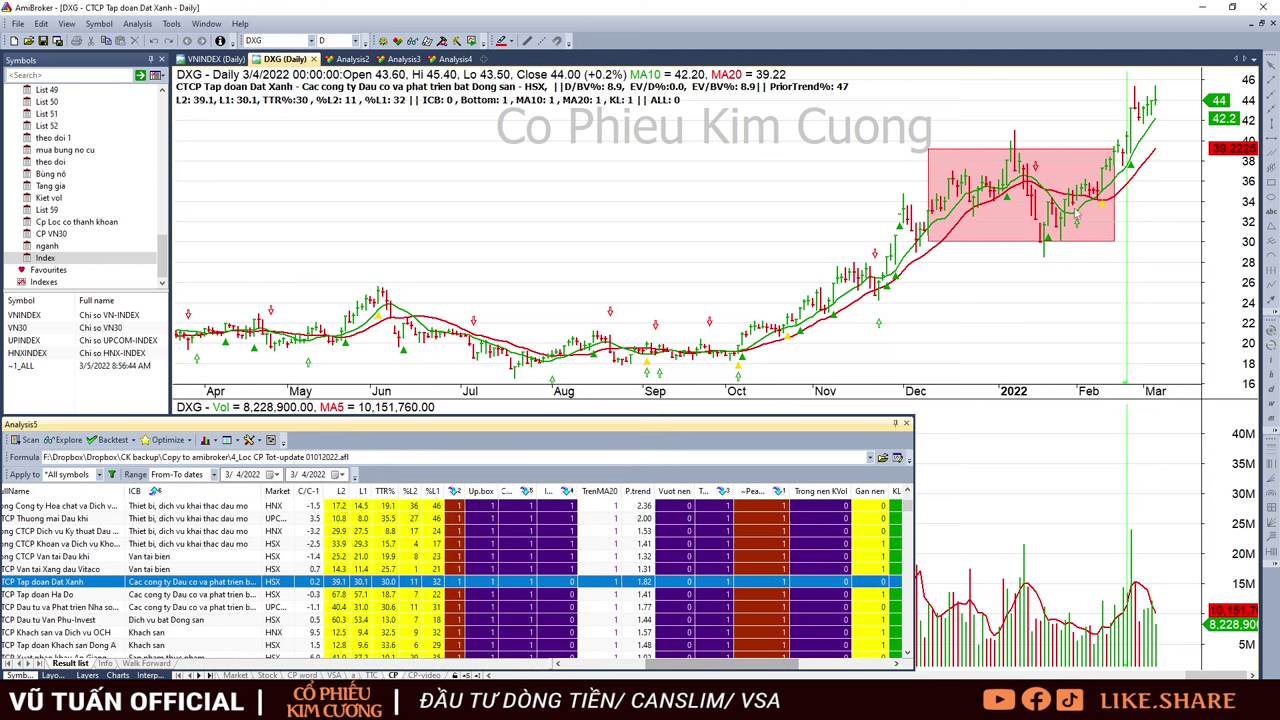
{"action": "key", "text": "Down"}
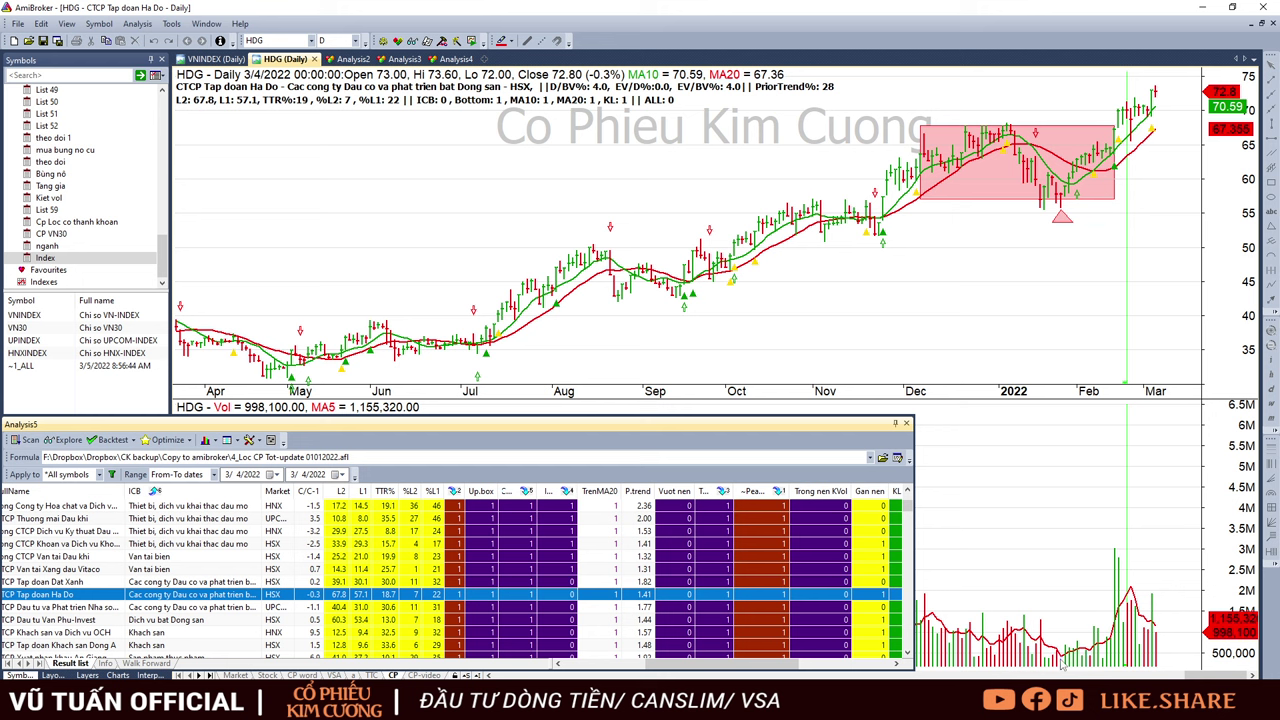
{"action": "left_click_drag", "start_coordinate": [1064, 665], "coordinate": [1088, 657]}
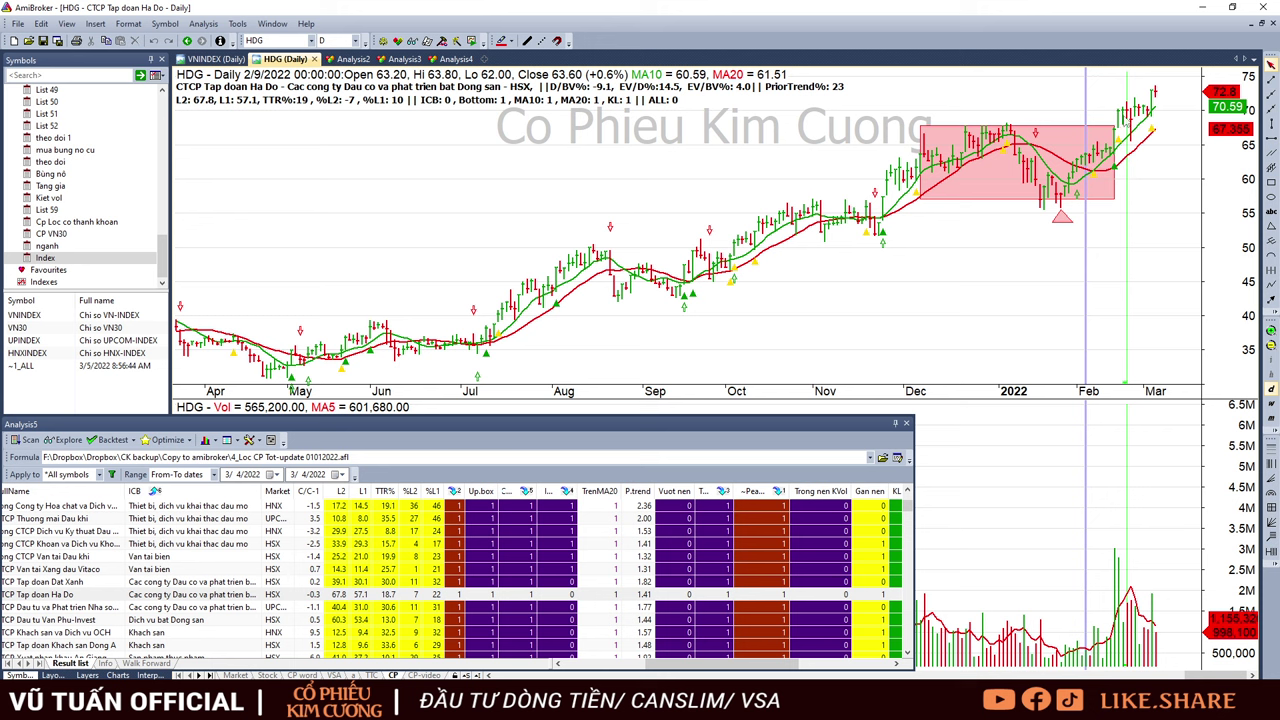
{"action": "left_click", "coordinate": [1117, 113]}
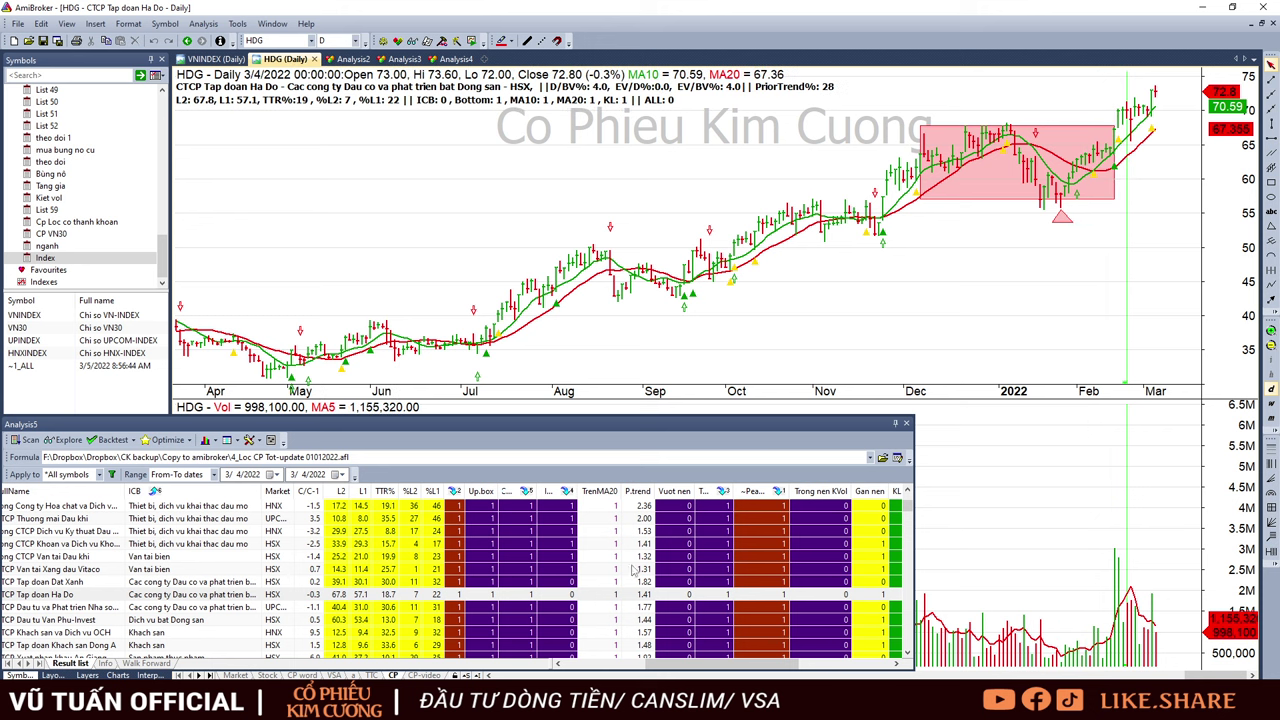
- Show the HD6 and VPI charts in turn from the screening results
{"action": "left_click", "coordinate": [589, 607]}
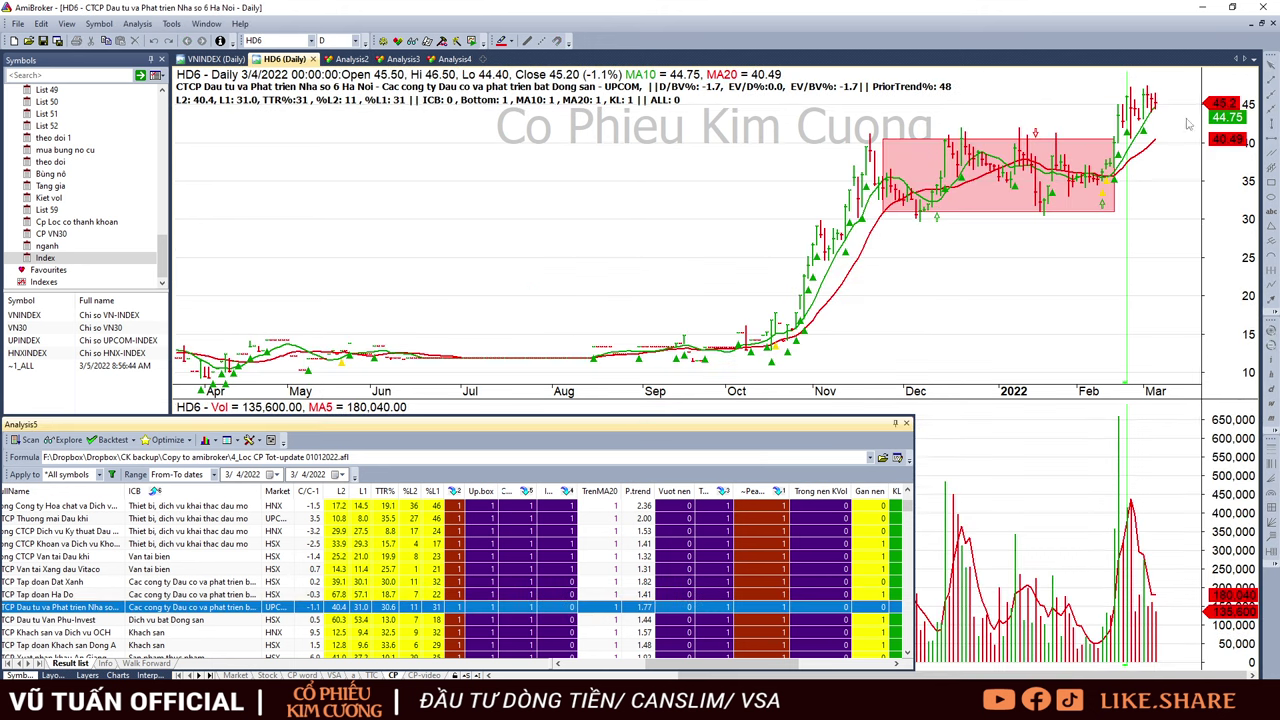
{"action": "key", "text": "Down"}
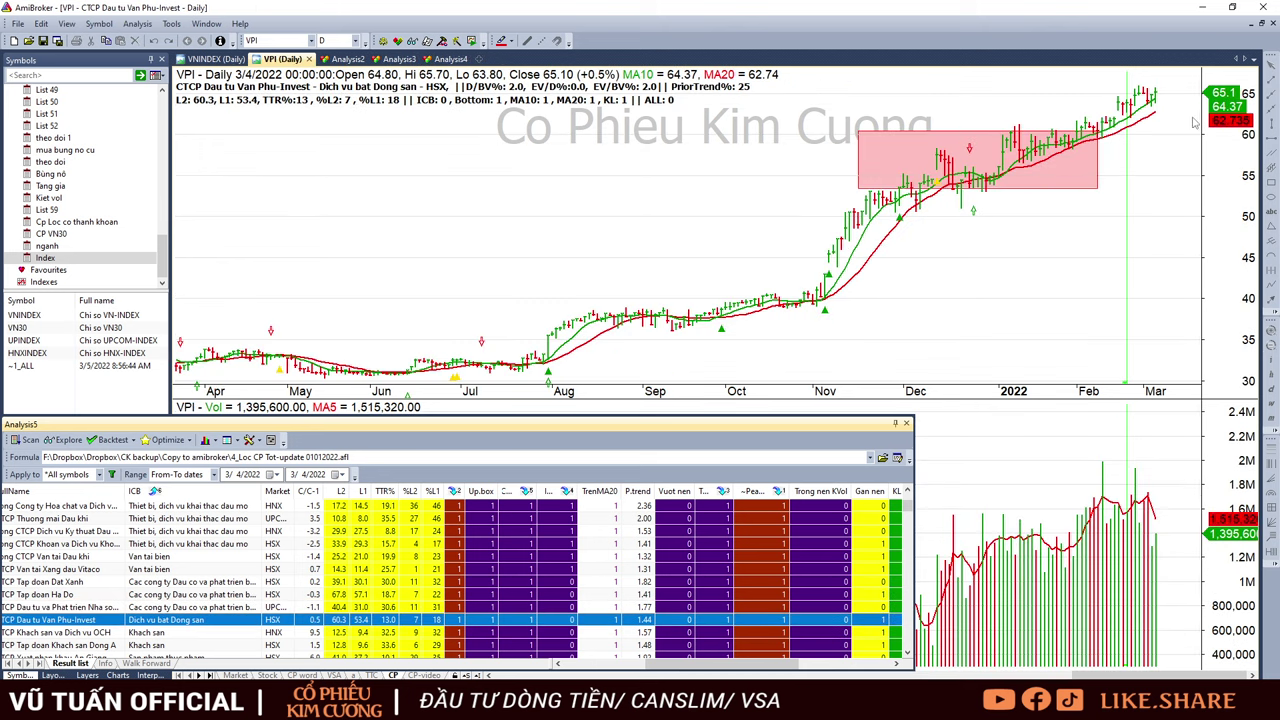
- Show the OCH and DAH charts in turn from the screening results
{"action": "key", "text": "Down"}
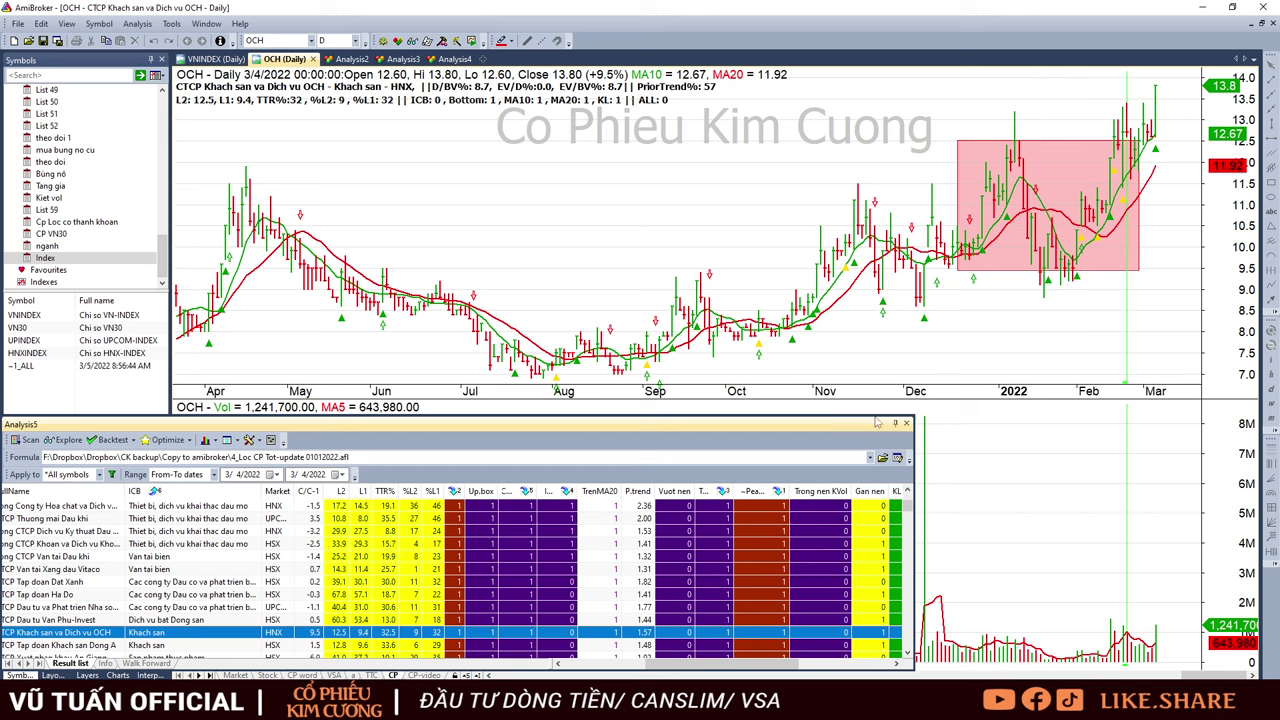
{"action": "key", "text": "Down"}
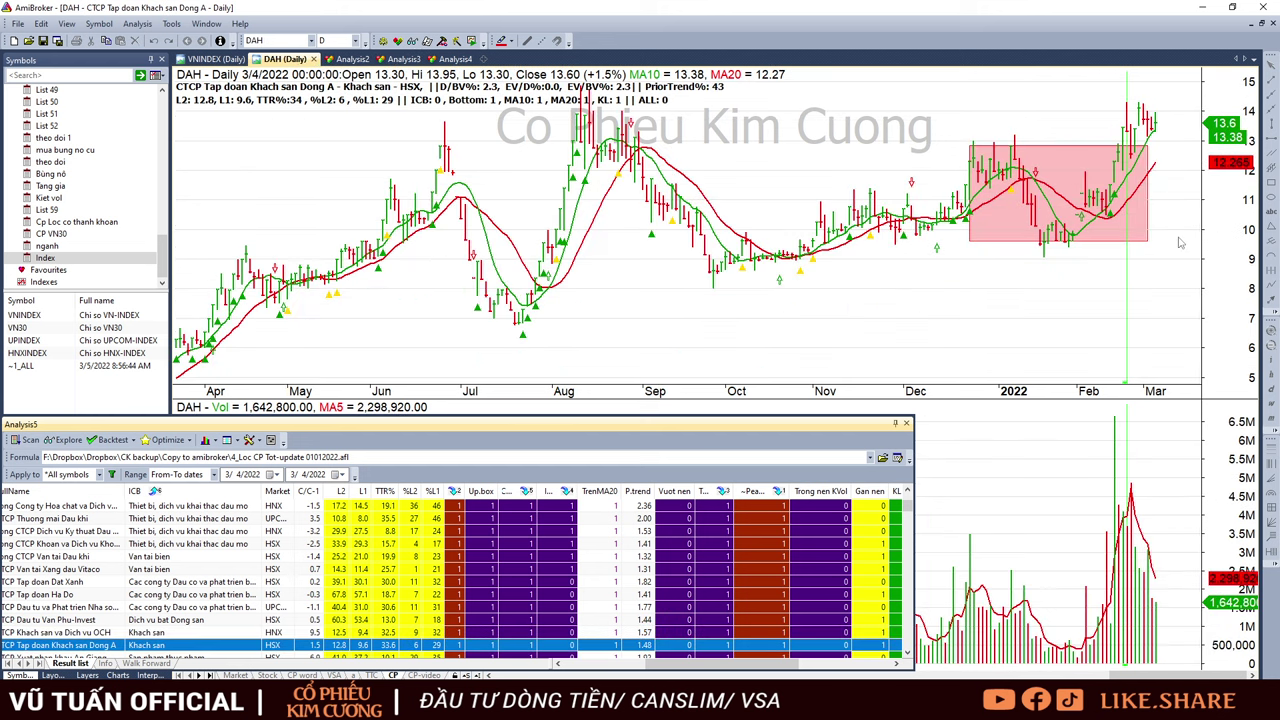
{"action": "scroll", "coordinate": [661, 568], "scroll_direction": "down", "scroll_amount": 2}
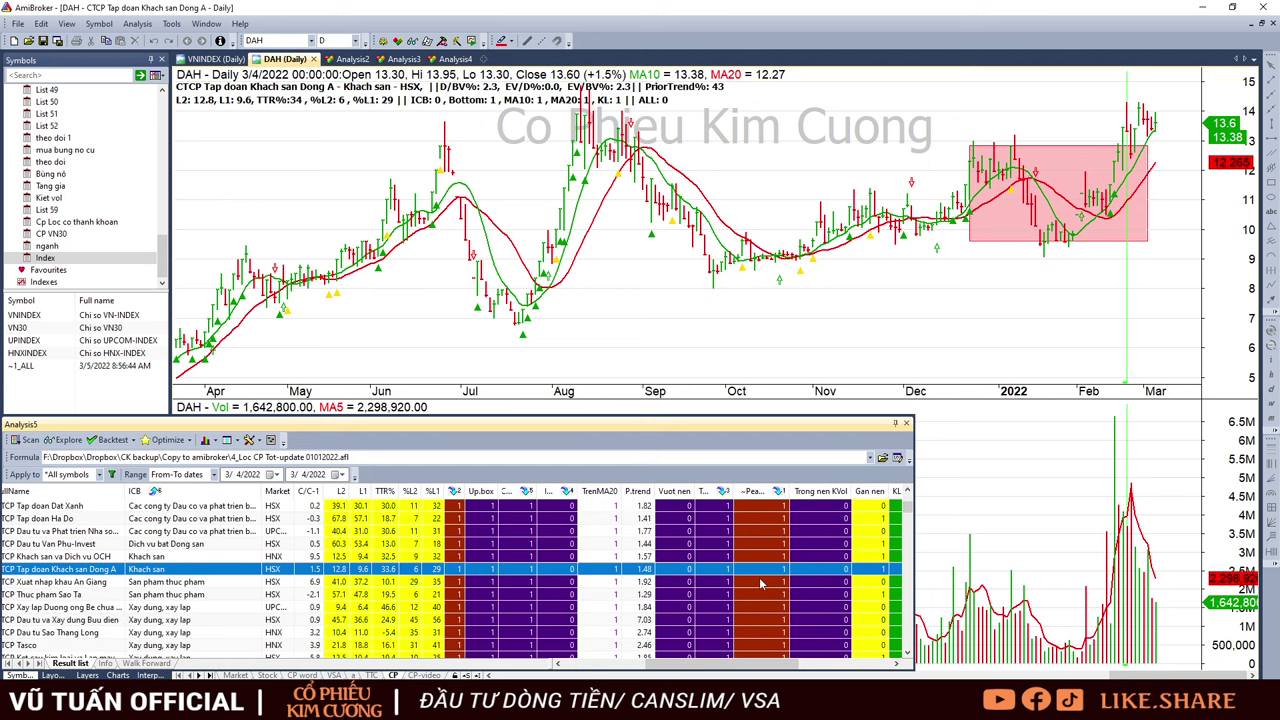
- Compare the Xuat nhap khau An Giang and DAH charts, and show the FMC chart
{"action": "left_click", "coordinate": [758, 580]}
{"action": "left_click", "coordinate": [774, 570]}
{"action": "key", "text": "Down"}
{"action": "key", "text": "Down"}
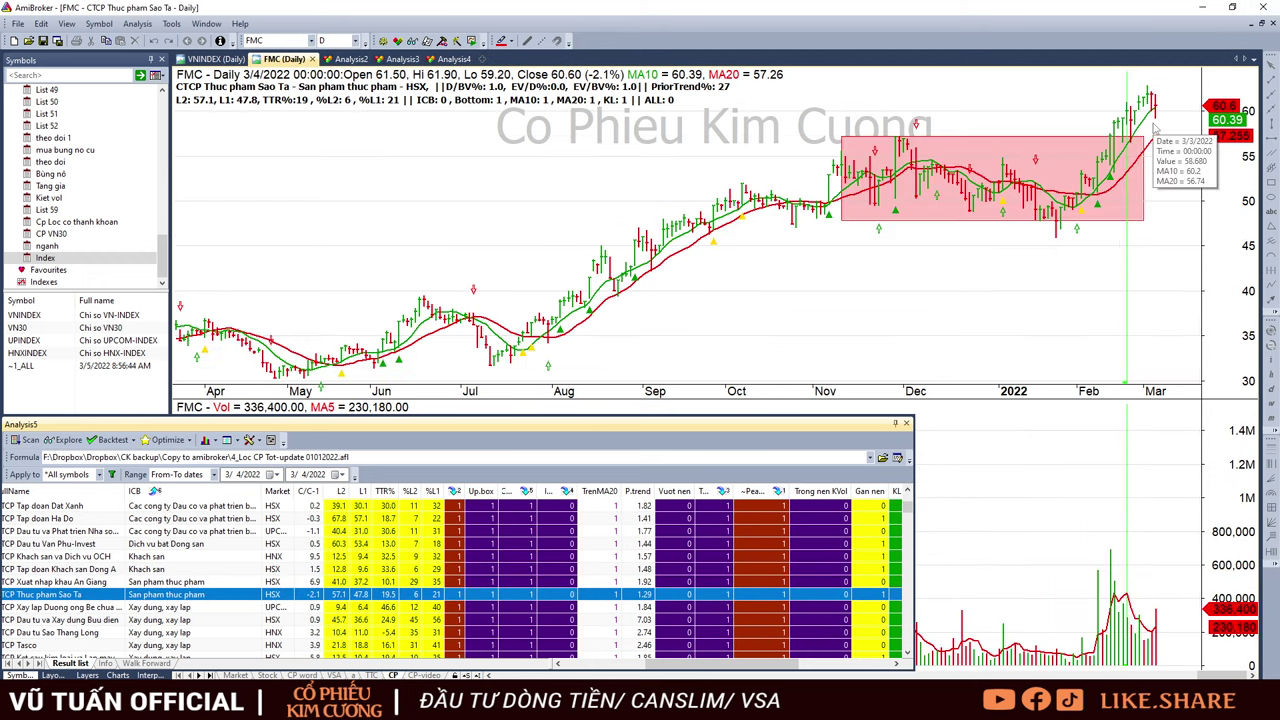
- Show the PXT, PTC and DST charts in turn from the screening results
{"action": "key", "text": "Down"}
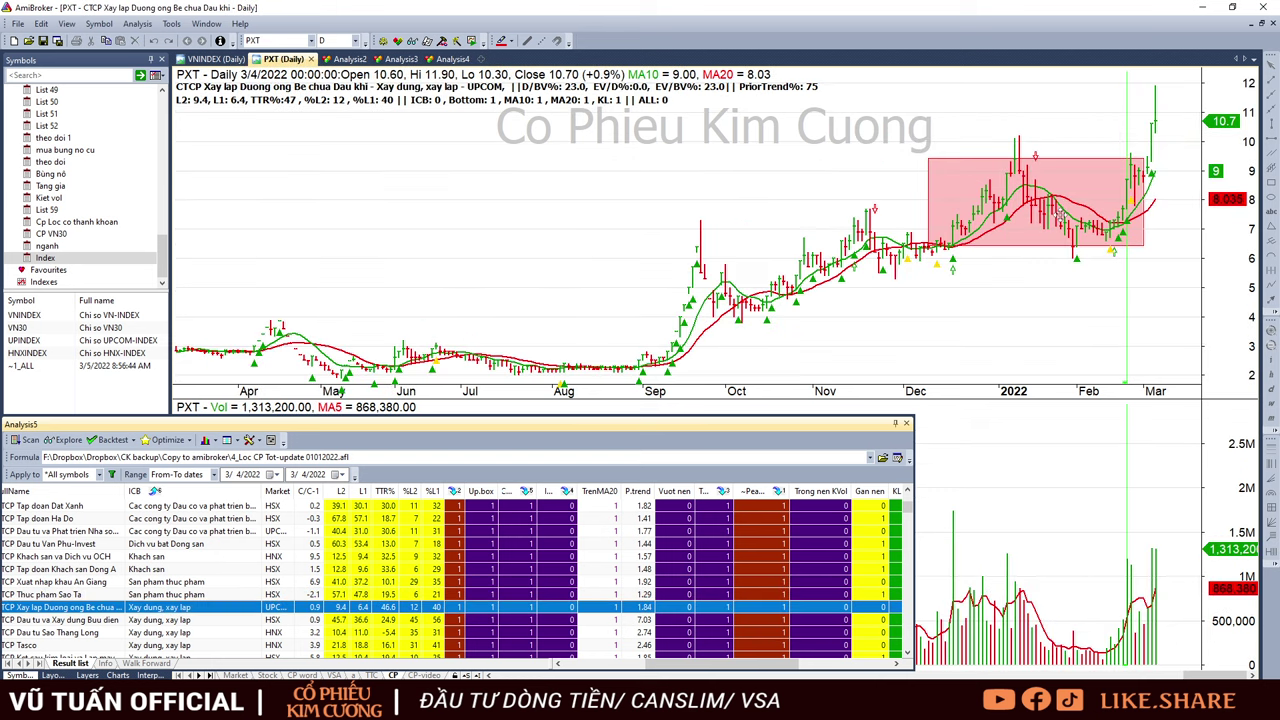
{"action": "key", "text": "Down"}
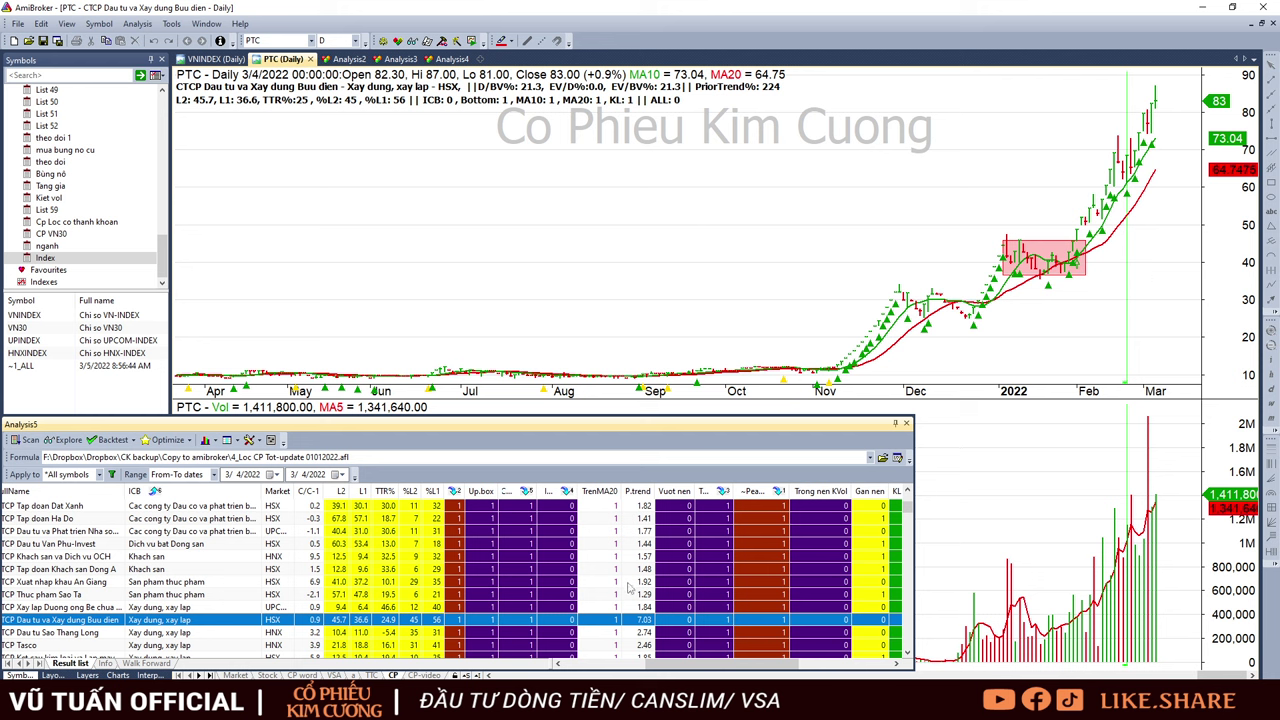
{"action": "key", "text": "Down"}
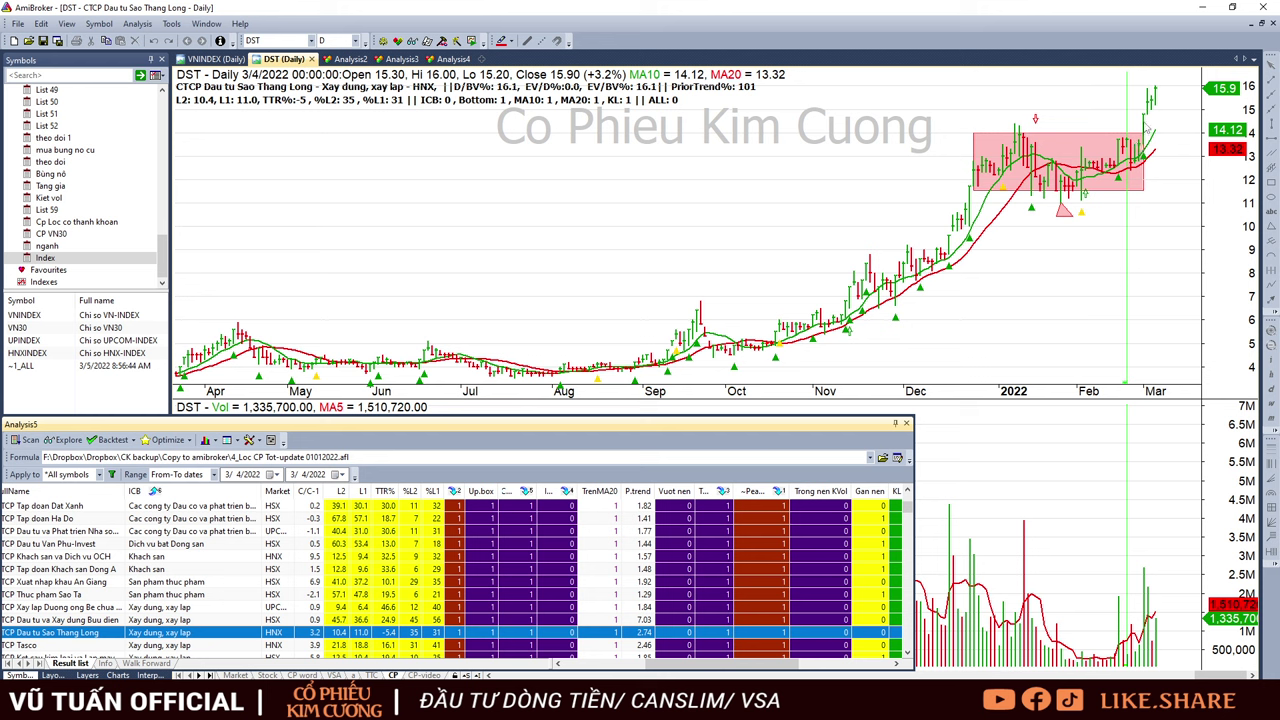
- Inspect DST's mid-February bars and volume inside the base box, including 2/14/2022 and 2/15/2022
{"action": "left_click", "coordinate": [1143, 142]}
{"action": "left_click", "coordinate": [1098, 662]}
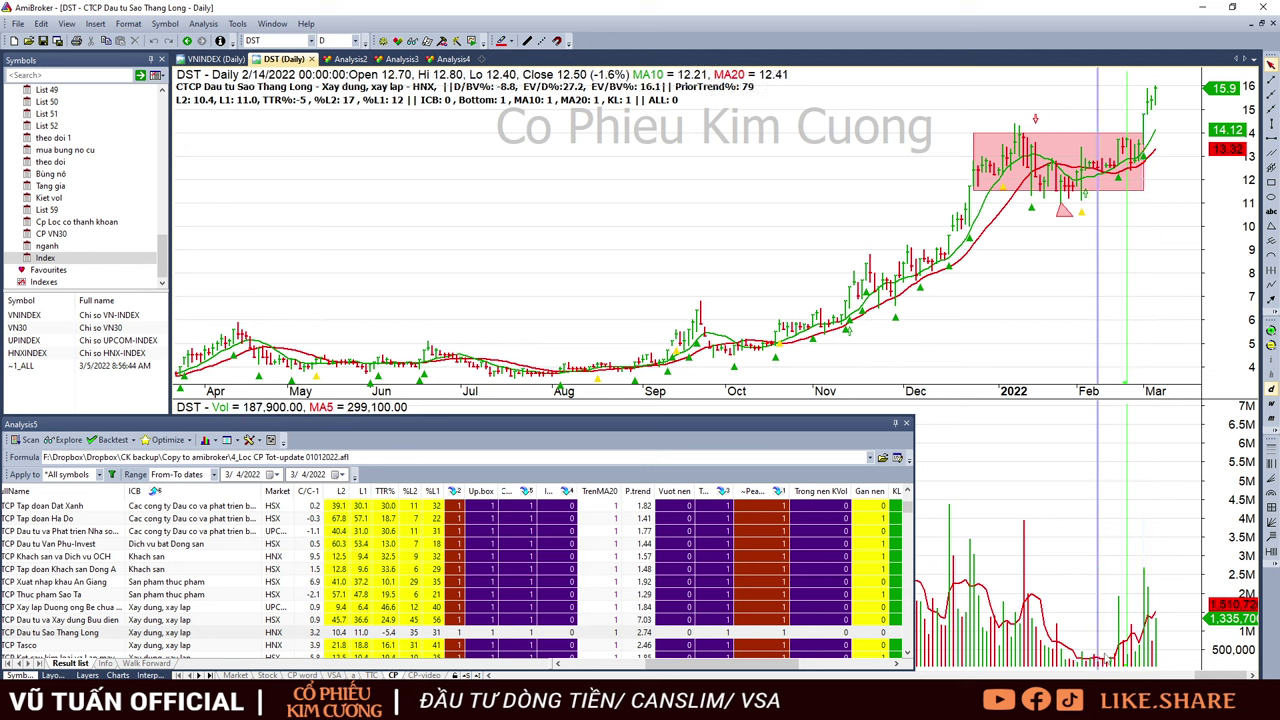
{"action": "left_click", "coordinate": [1106, 661]}
{"action": "left_click", "coordinate": [1086, 658]}
{"action": "left_click", "coordinate": [1098, 658]}
{"action": "left_click", "coordinate": [1102, 658]}
{"action": "left_click", "coordinate": [1093, 657]}
{"action": "left_click", "coordinate": [1104, 654]}
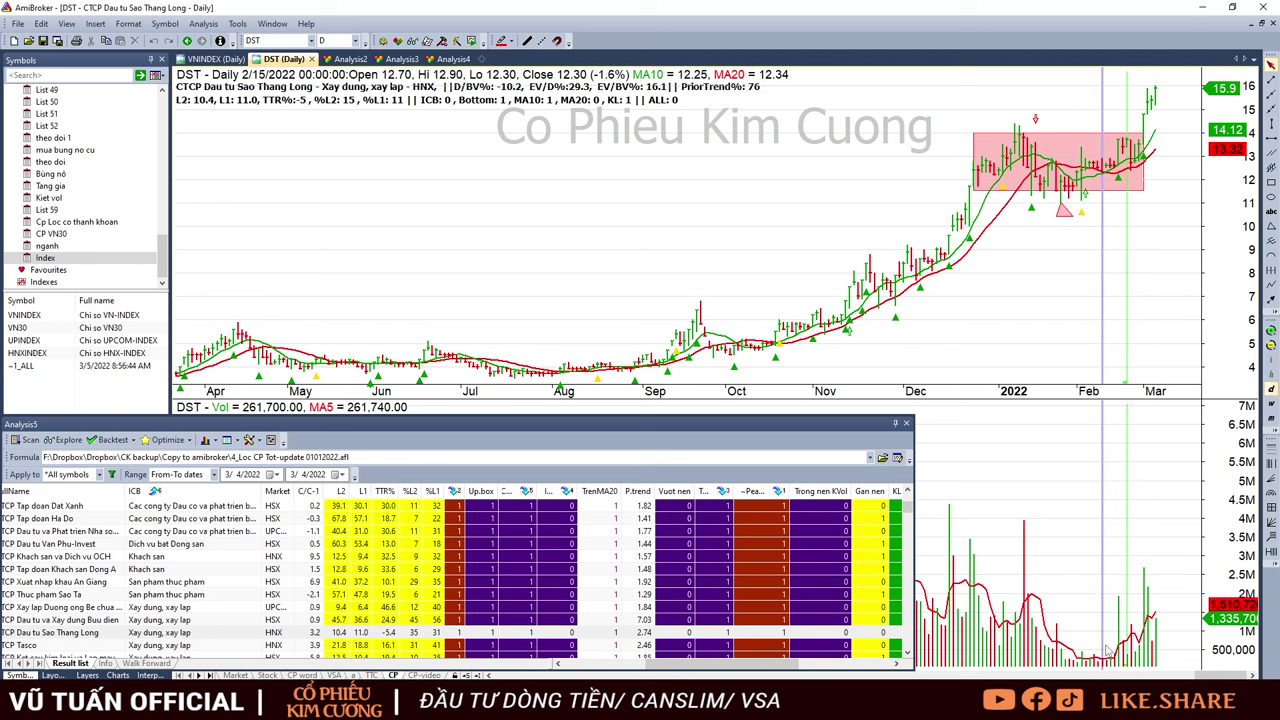
- Show the HUT and PXS charts in turn from the screening results
{"action": "left_click", "coordinate": [1185, 240]}
{"action": "scroll", "coordinate": [497, 622], "scroll_direction": "down", "scroll_amount": 2}
{"action": "left_click", "coordinate": [565, 570]}
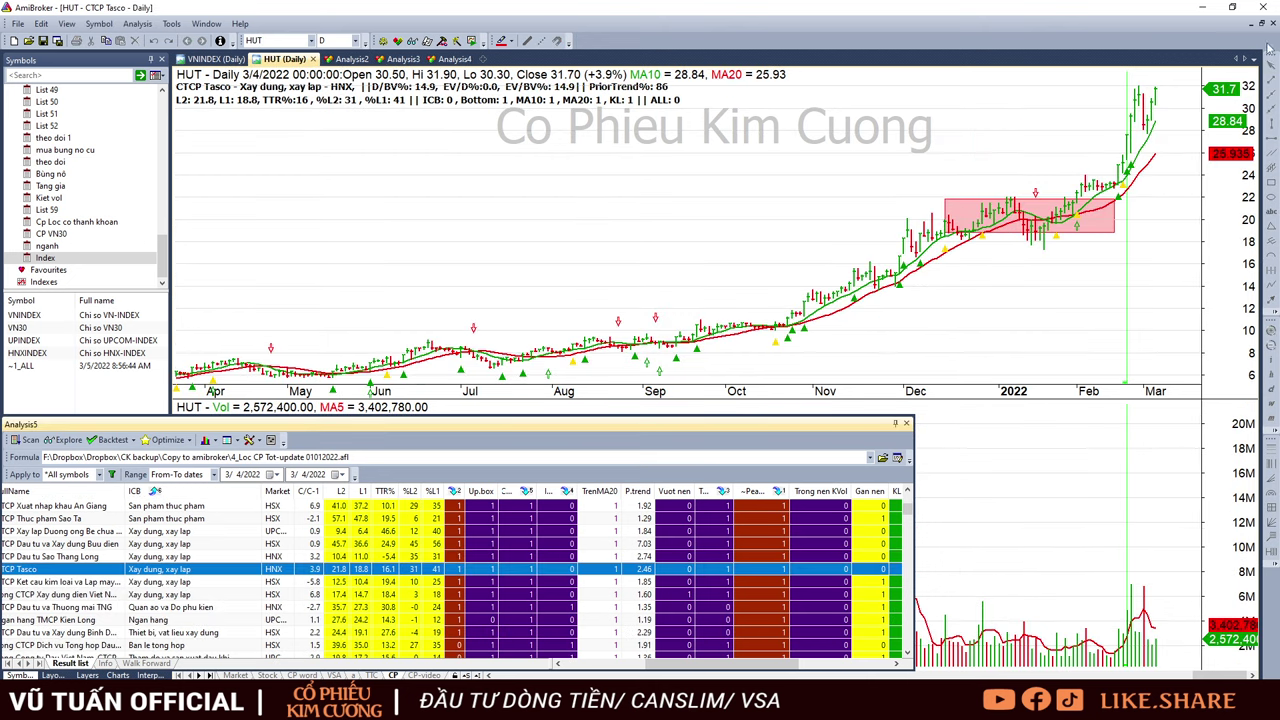
{"action": "key", "text": "Down"}
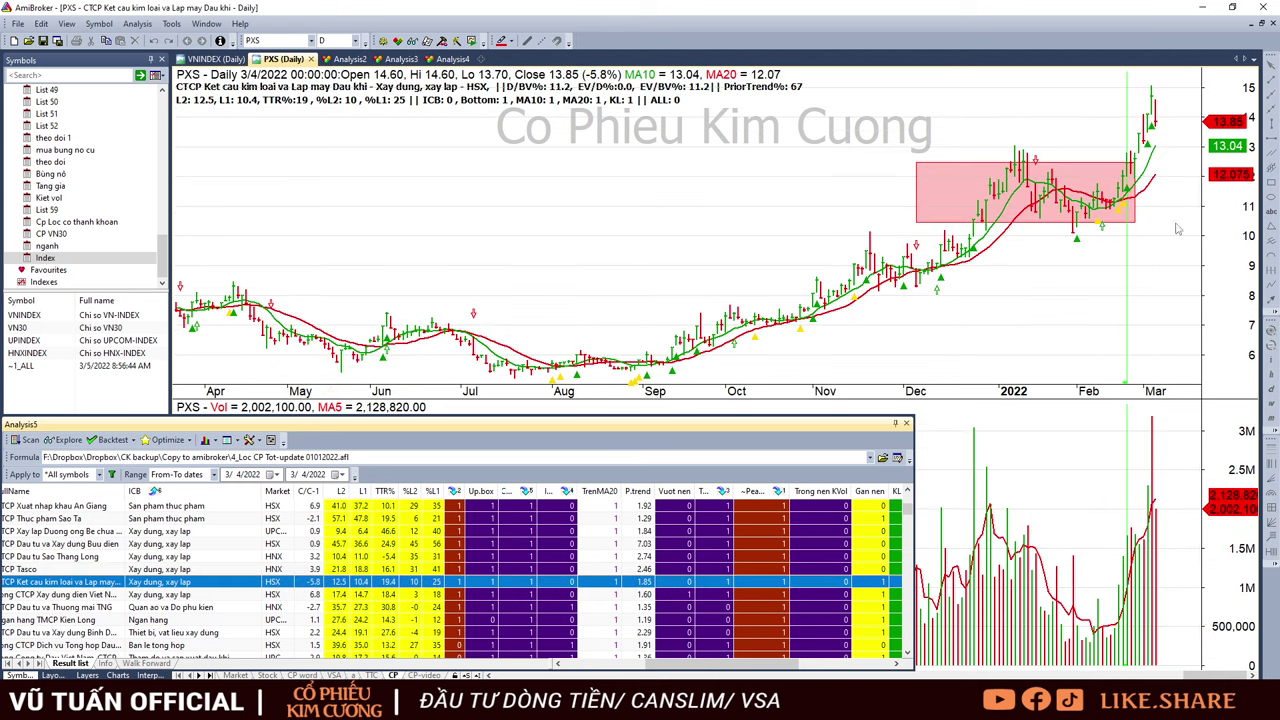
- Show the VNE chart and inspect its 3/4/2022 bar at the edge of the base box
{"action": "key", "text": "Down"}
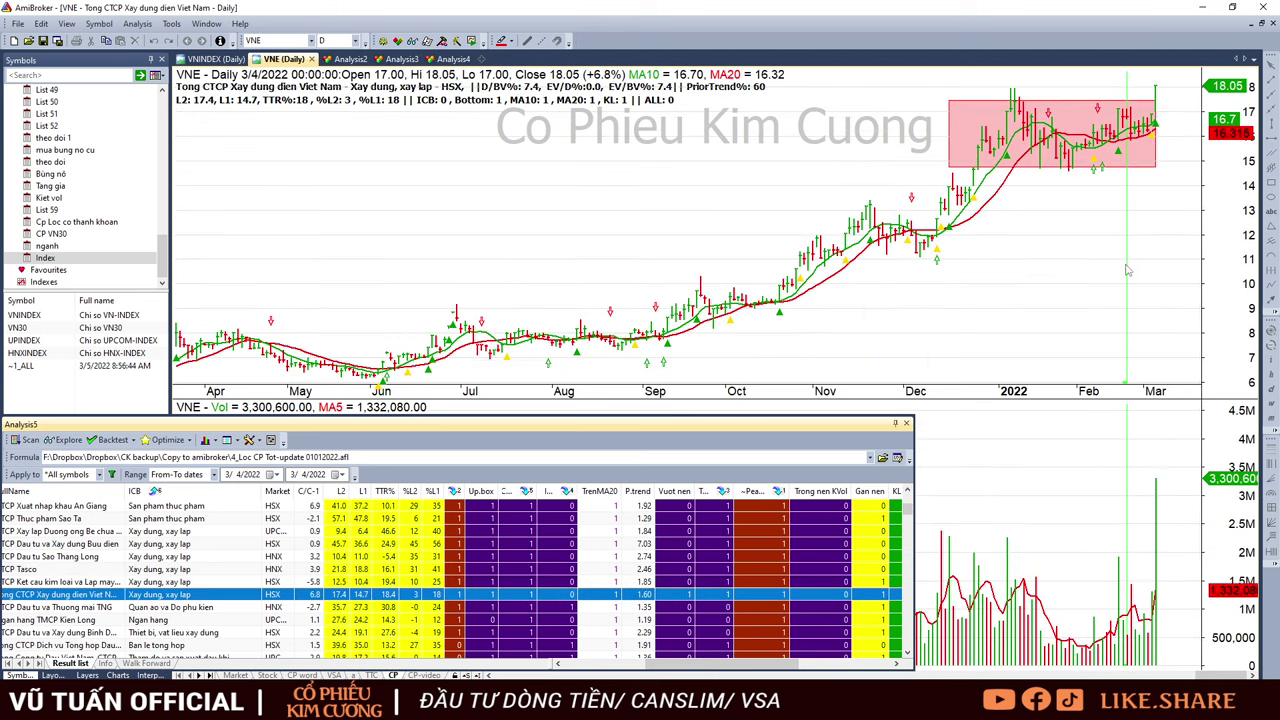
{"action": "left_click", "coordinate": [1157, 205]}
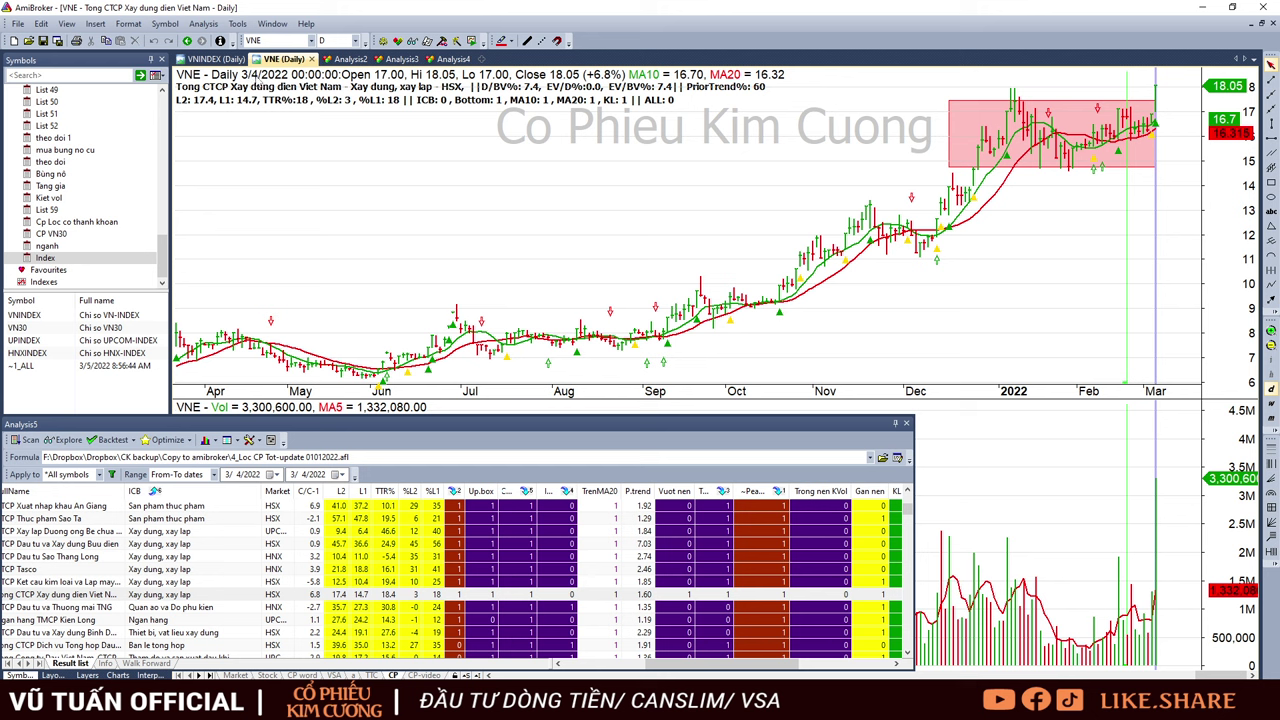
{"action": "mouse_move", "coordinate": [1053, 392]}
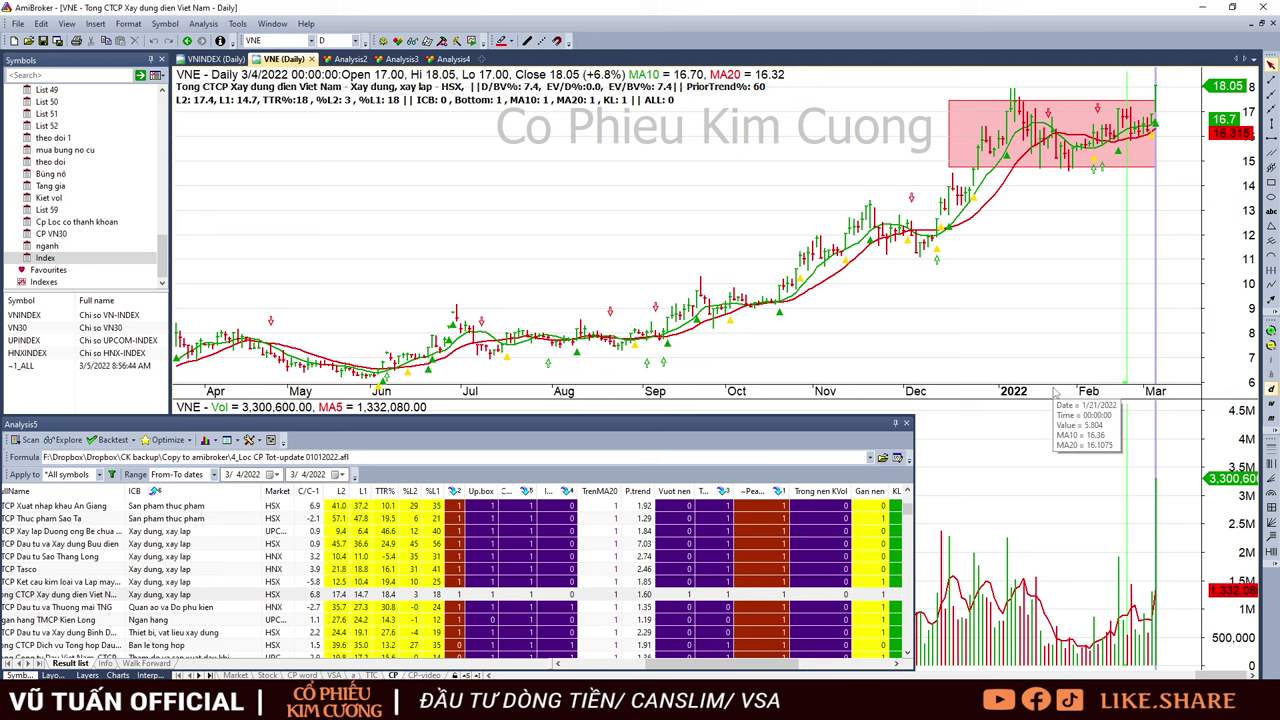
- Show the TNG, Kien Long bank and ACC charts, going back once to compare Kien Long with ACC
{"action": "left_click", "coordinate": [598, 610]}
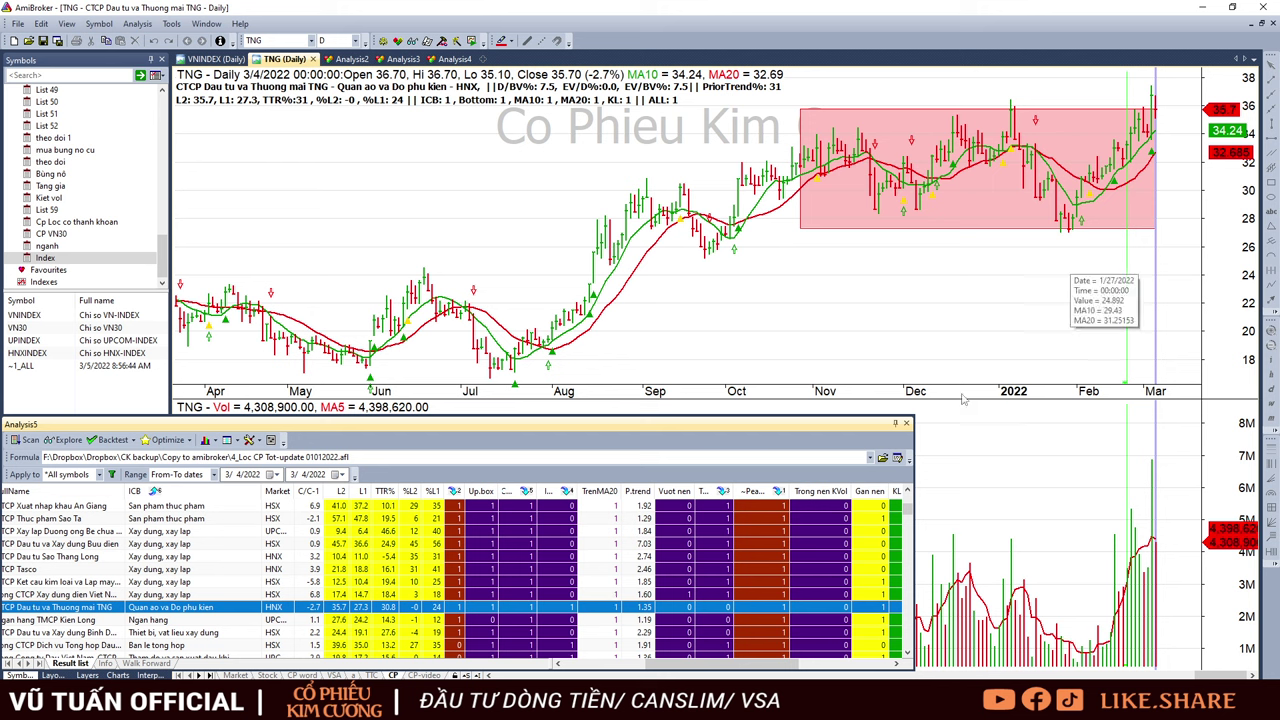
{"action": "left_click", "coordinate": [1200, 273]}
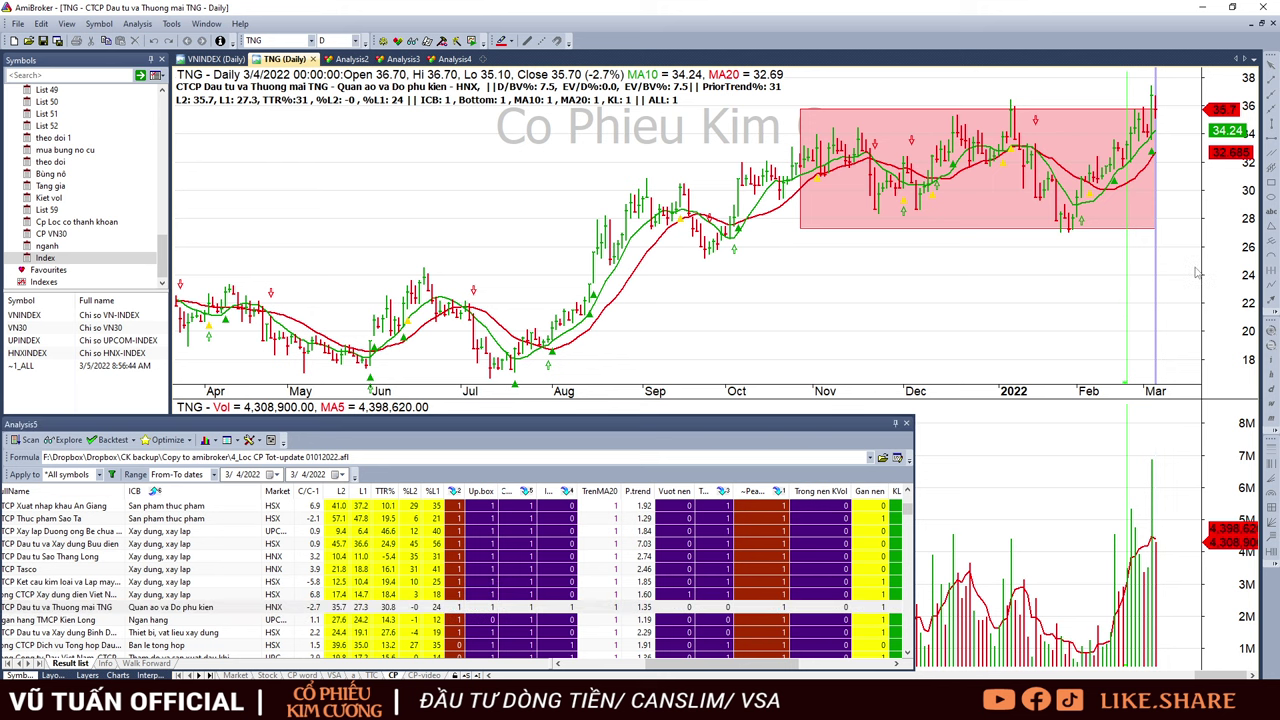
{"action": "left_click", "coordinate": [614, 621]}
{"action": "key", "text": "Down"}
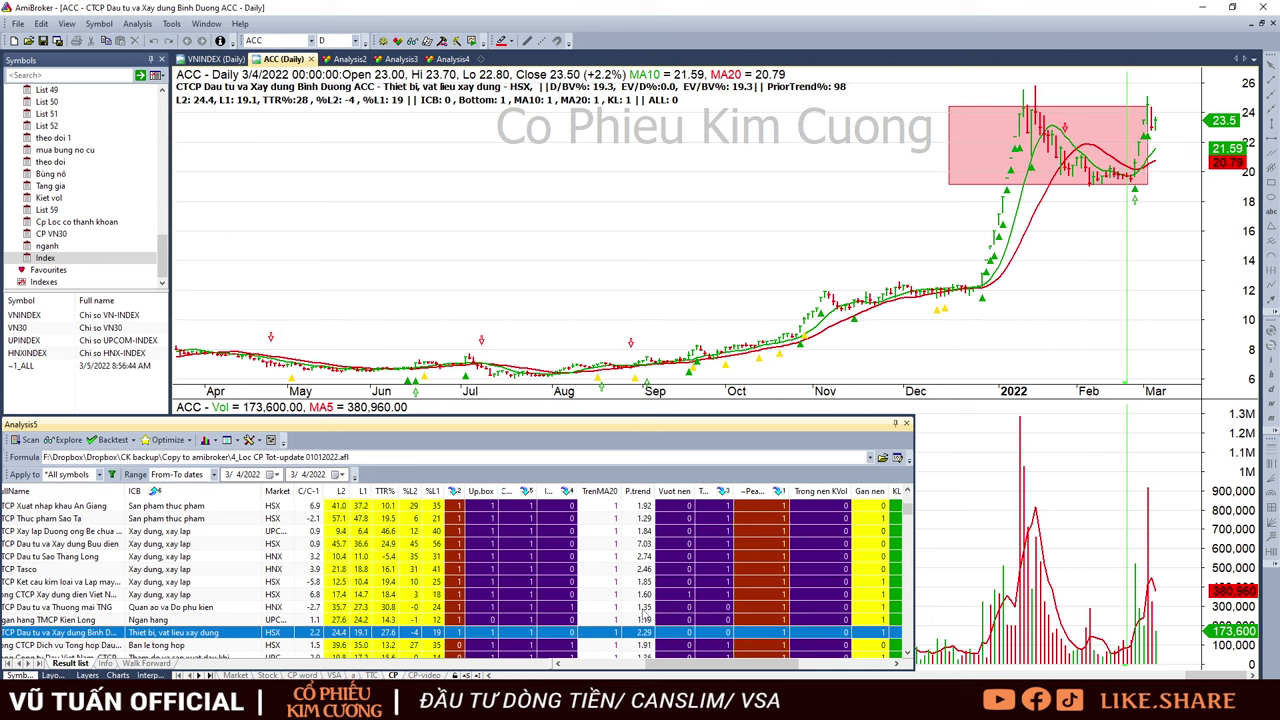
{"action": "key", "text": "Up"}
{"action": "key", "text": "Down"}
- Show the PET chart and inspect its bars from the 2/14/2022 breakout through 2/18/2022 and on 3/3/2022
{"action": "key", "text": "Down"}
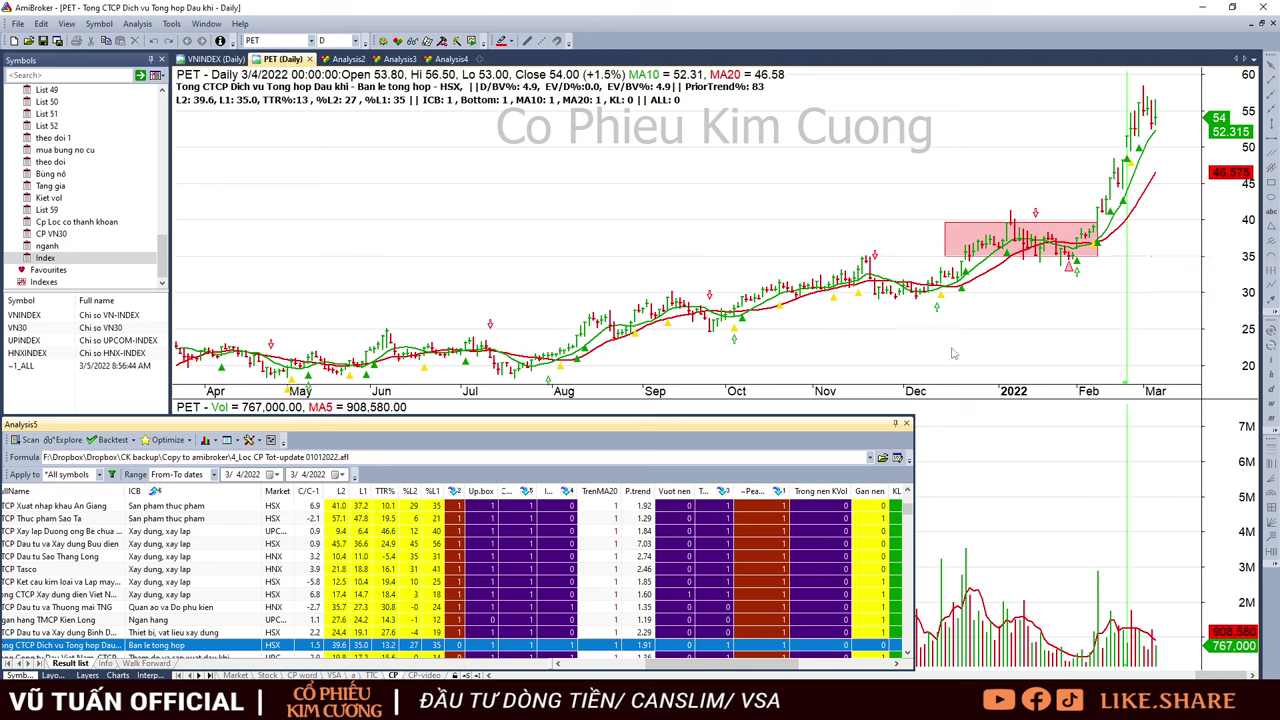
{"action": "left_click", "coordinate": [1100, 282]}
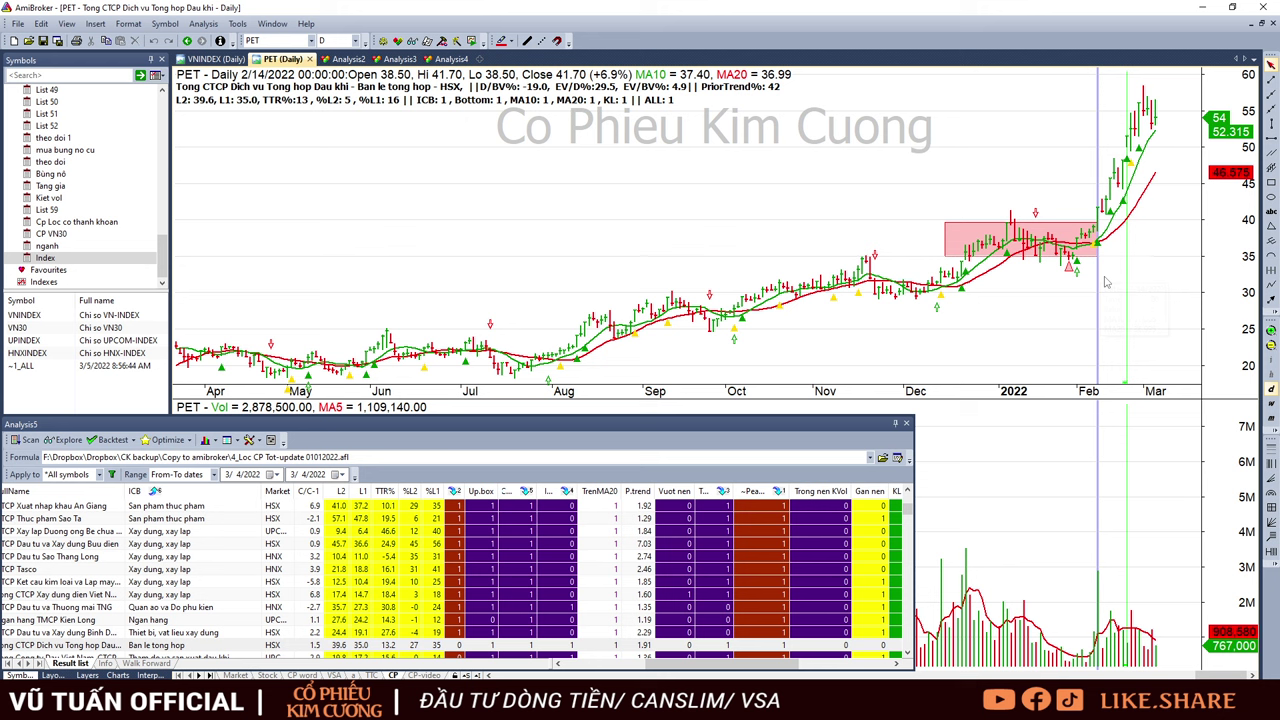
{"action": "key", "text": "Right"}
{"action": "key", "text": "Right"}
{"action": "key", "text": "Left"}
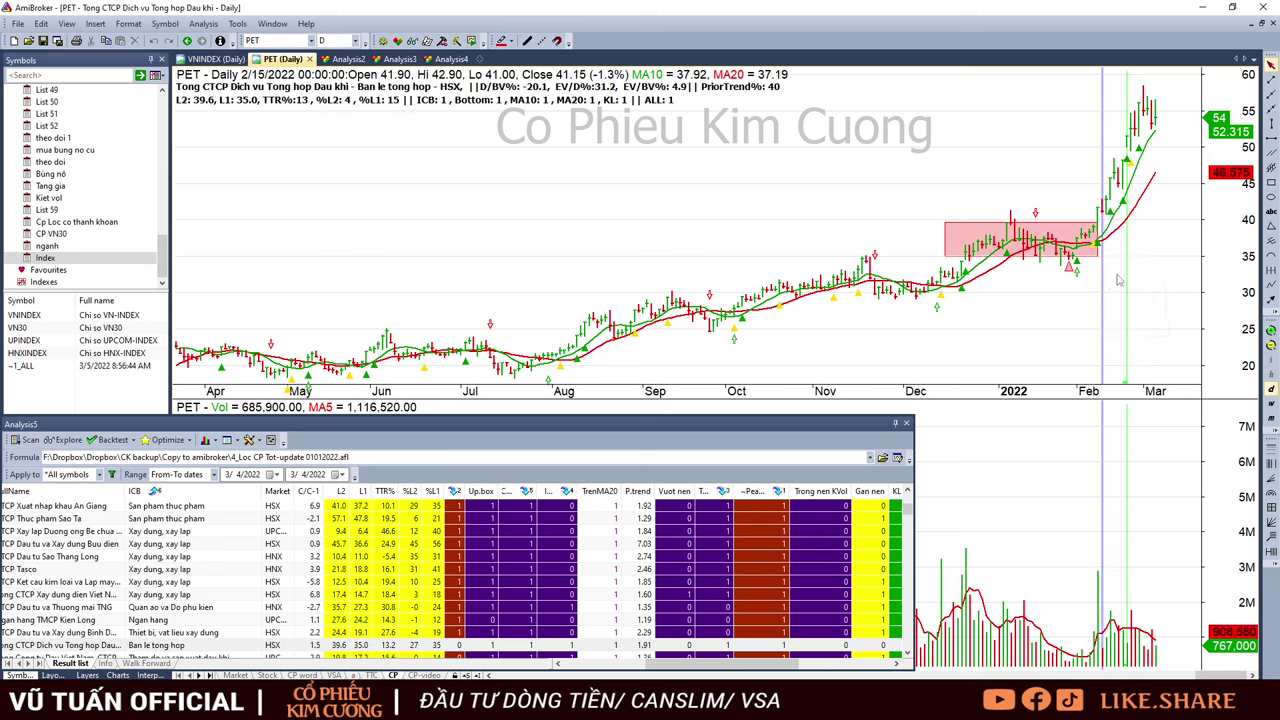
{"action": "left_click", "coordinate": [1118, 280]}
{"action": "left_click", "coordinate": [1108, 280]}
{"action": "left_click", "coordinate": [1114, 279]}
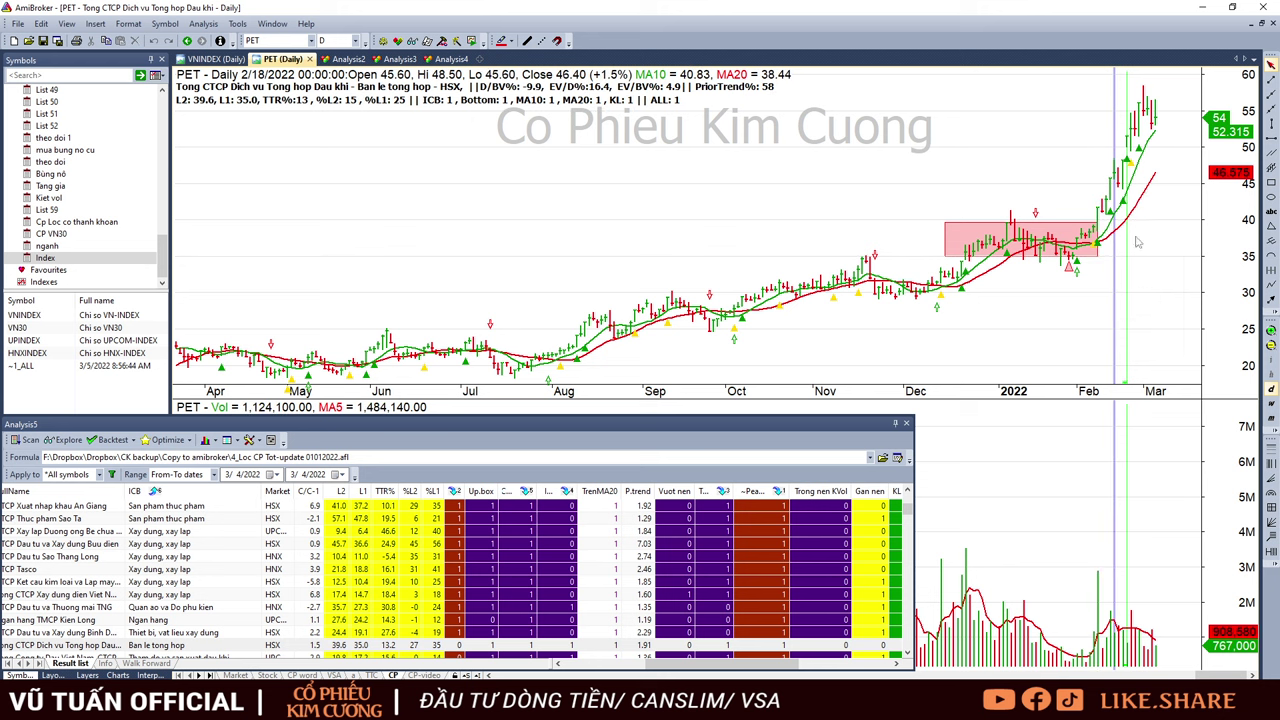
{"action": "left_click", "coordinate": [1152, 118]}
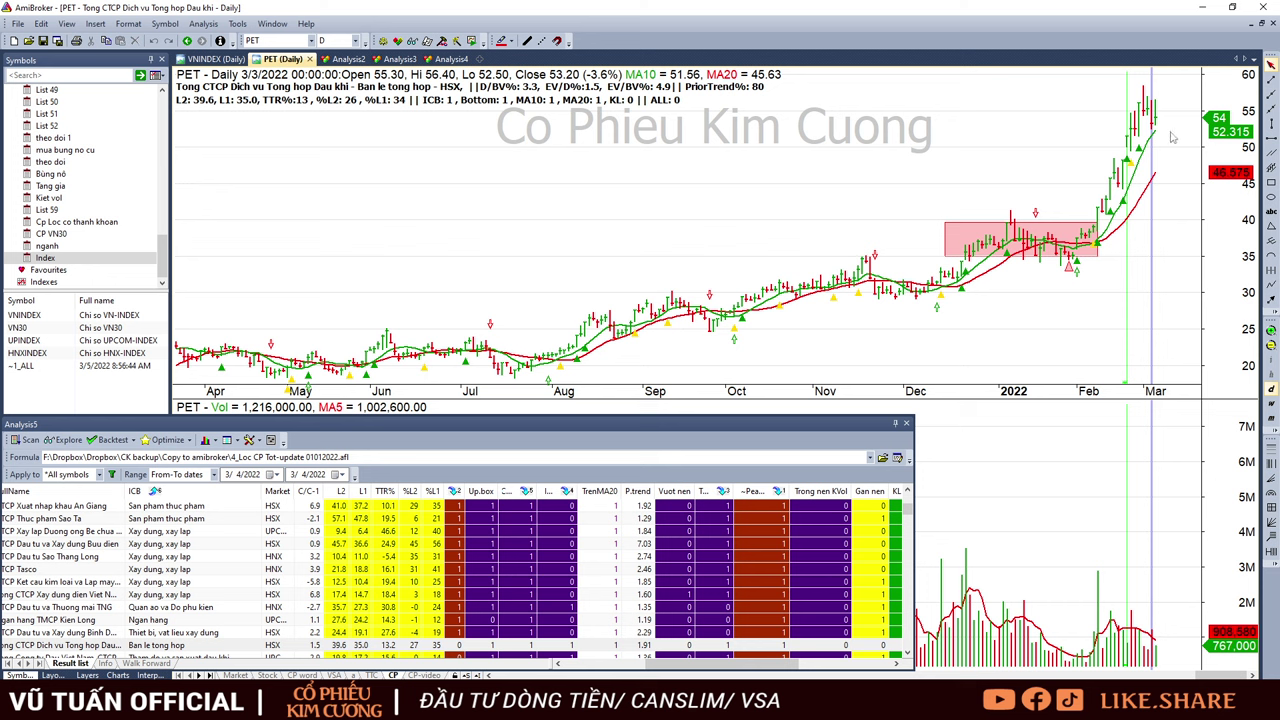
- Show the oil and gas charts OIL, BSR and PVB in turn
{"action": "scroll", "coordinate": [582, 605], "scroll_direction": "down", "scroll_amount": 2}
{"action": "left_click", "coordinate": [578, 583]}
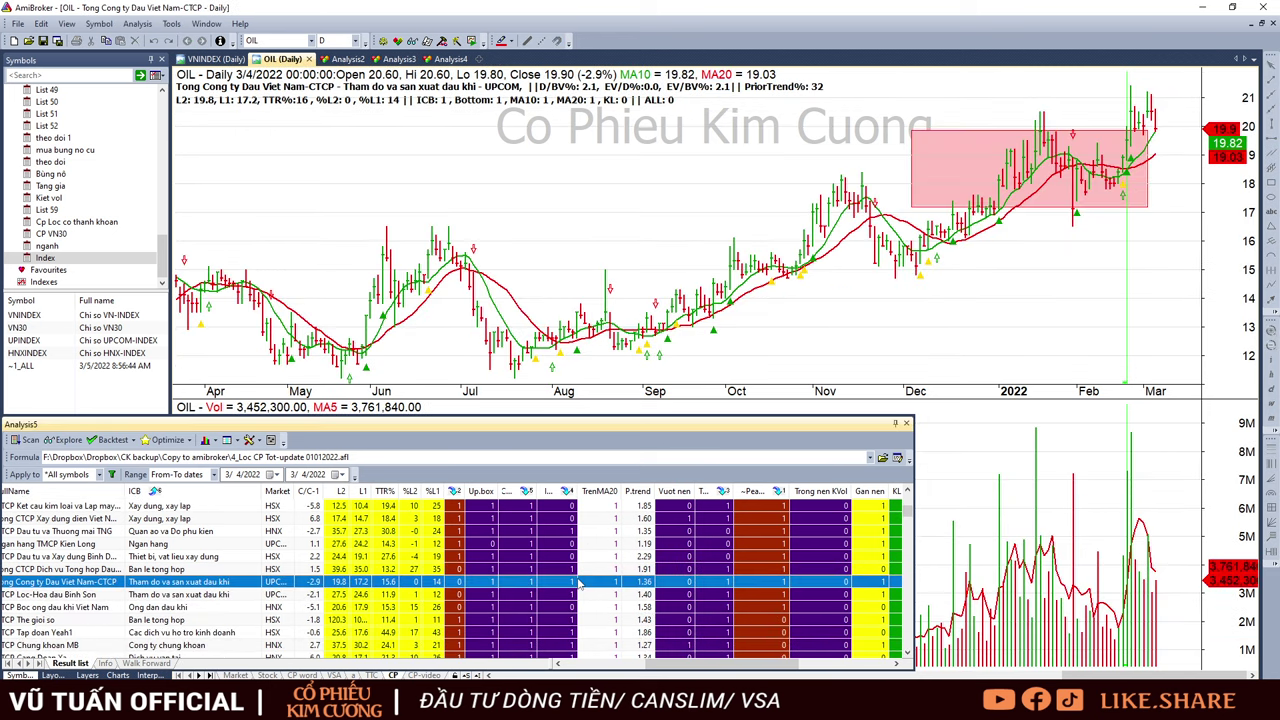
{"action": "key", "text": "Down"}
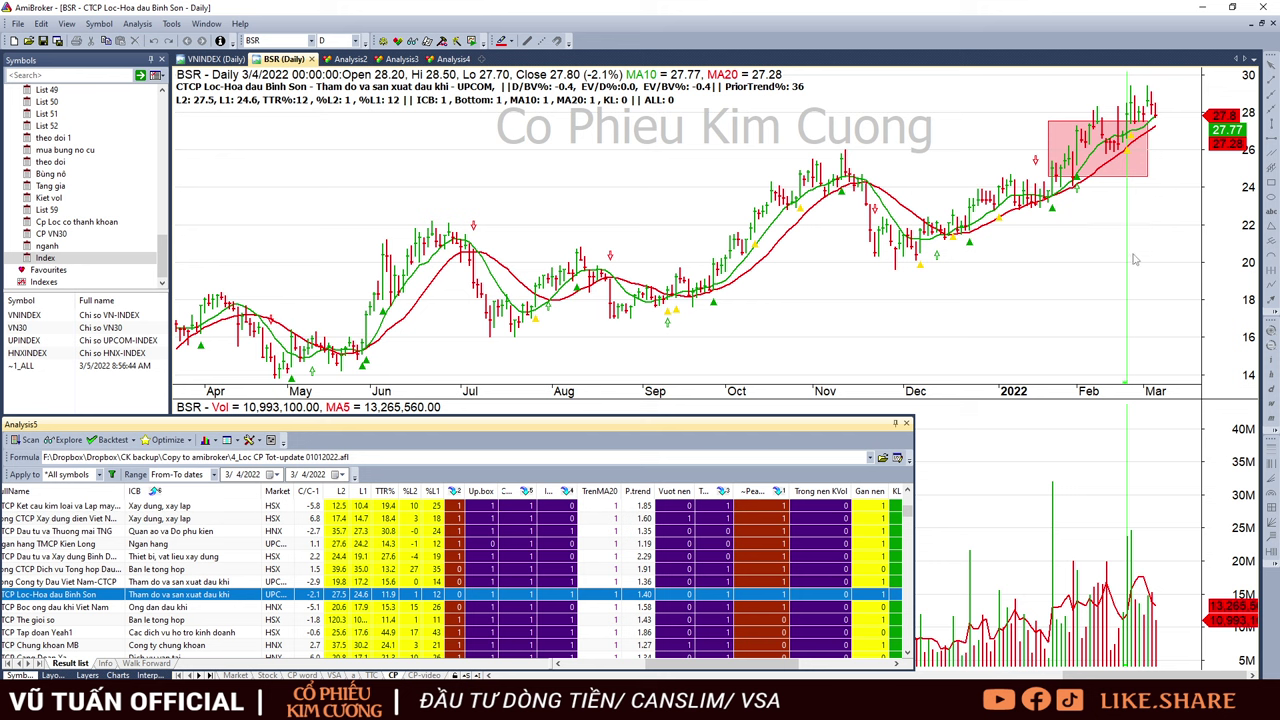
{"action": "key", "text": "Down"}
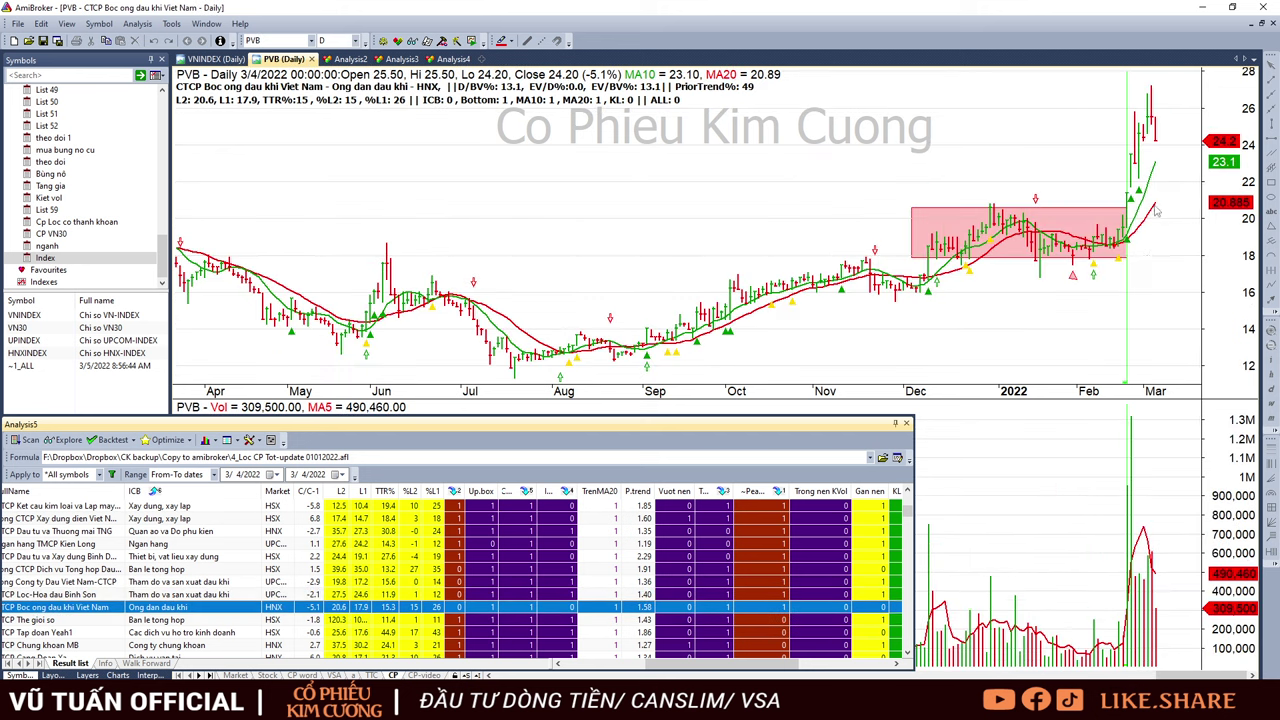
- Show the DGW, YEG and MBS charts in turn, going back once to compare YEG with MBS
{"action": "key", "text": "Down"}
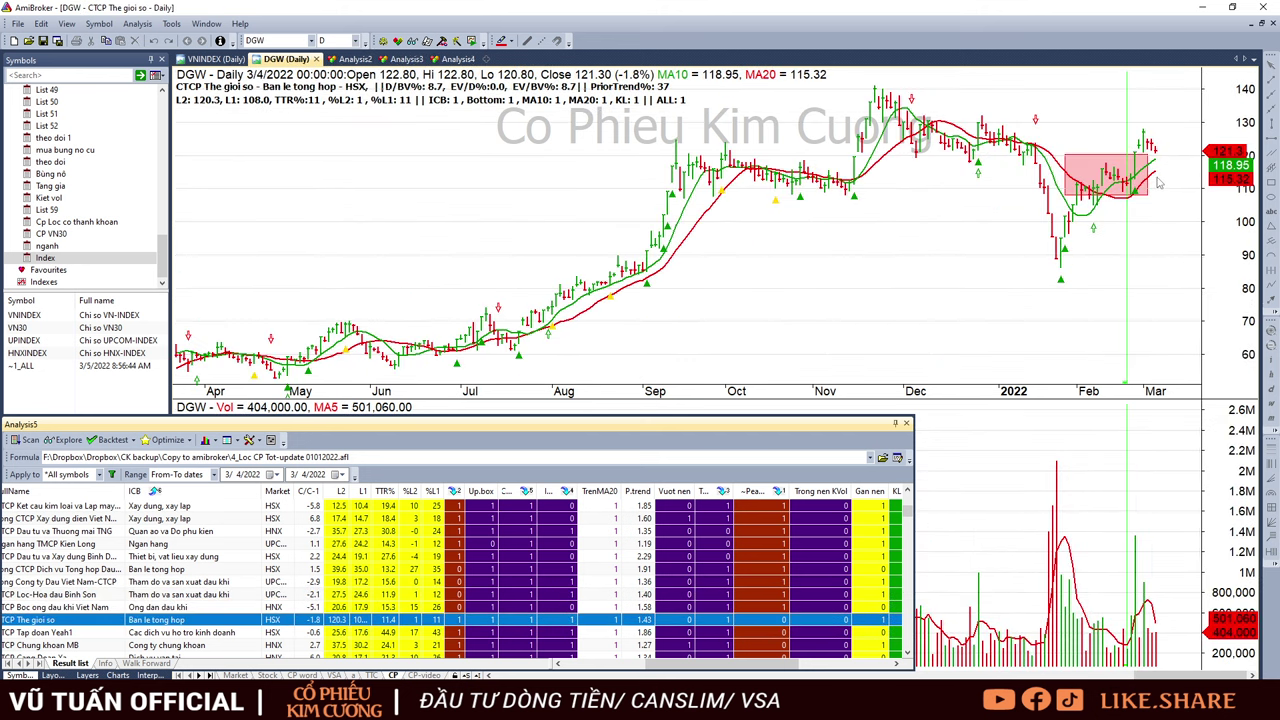
{"action": "key", "text": "Down"}
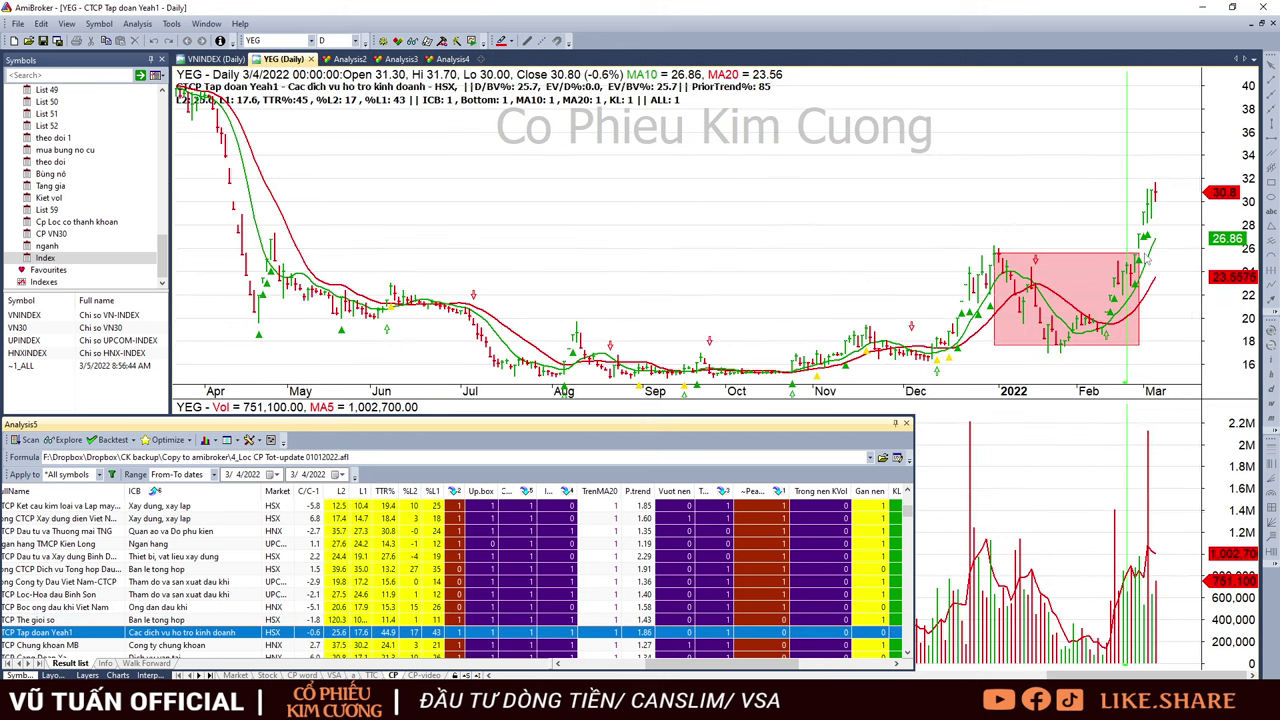
{"action": "key", "text": "Down"}
{"action": "key", "text": "Up"}
{"action": "key", "text": "Down"}
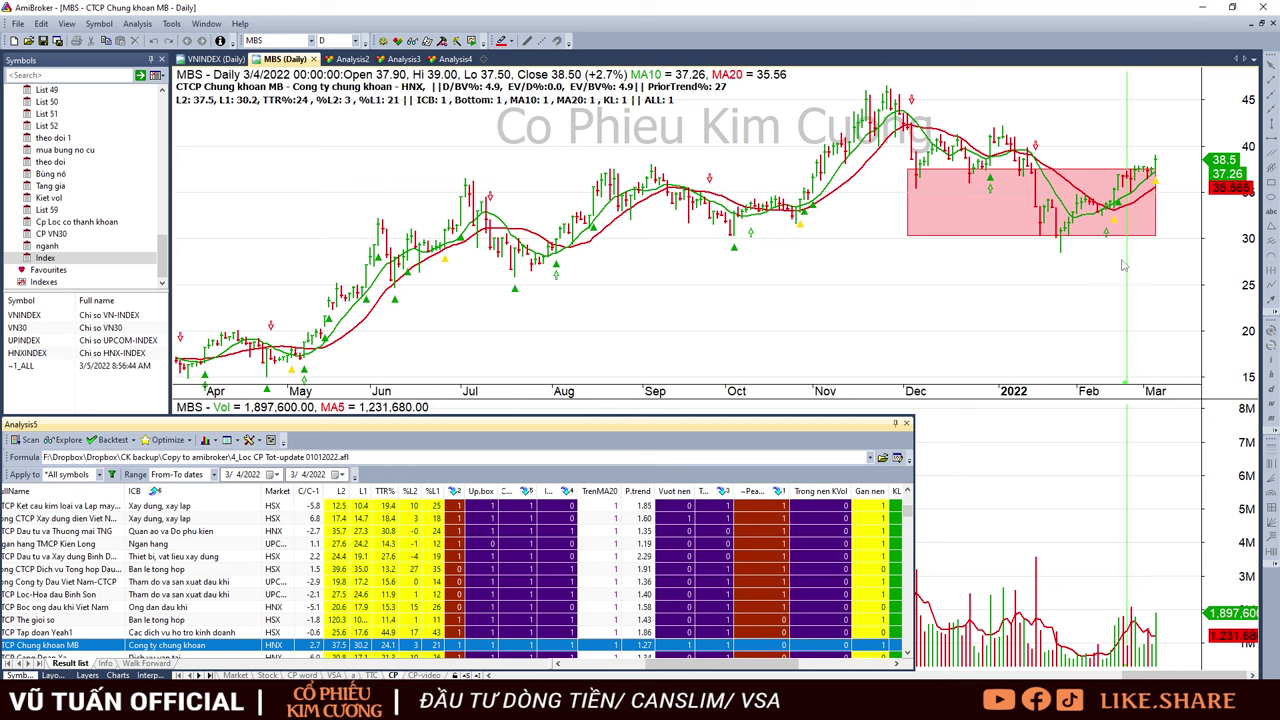
- Step through the charts from DXP through CSV to PCG in the screening results
{"action": "key", "text": "Down"}
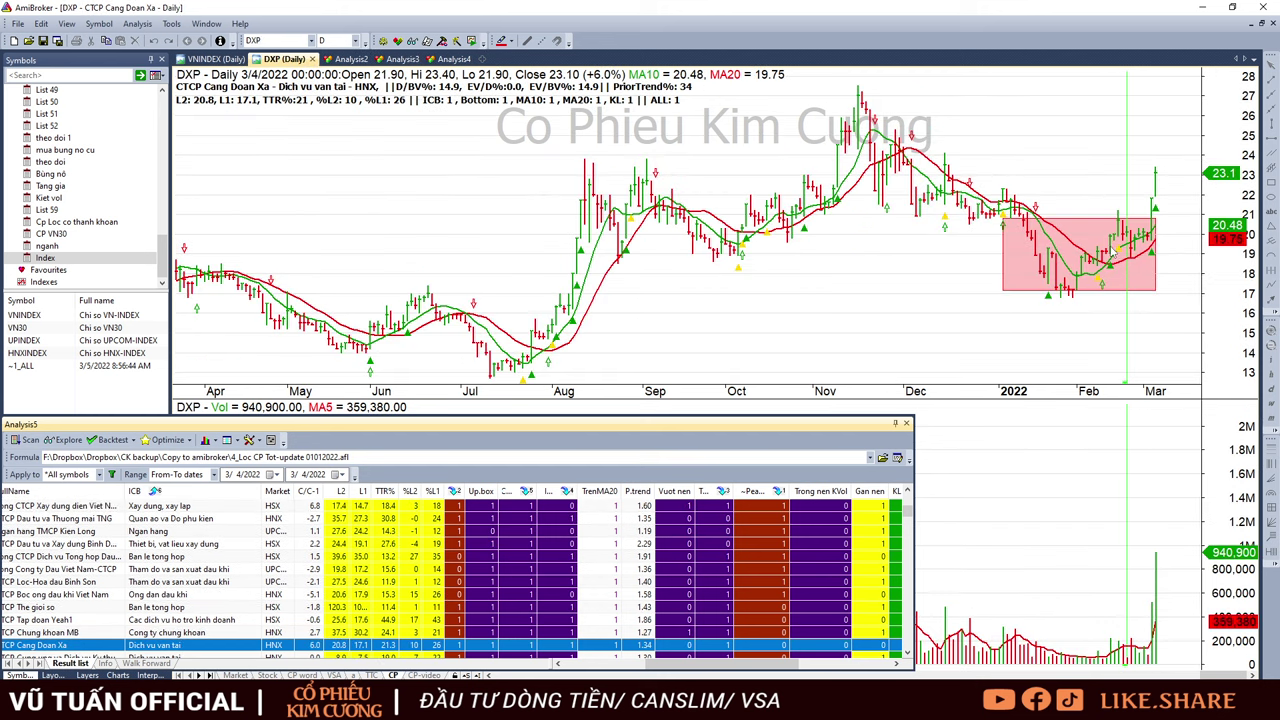
{"action": "key", "text": "Down"}
{"action": "key", "text": "Down"}
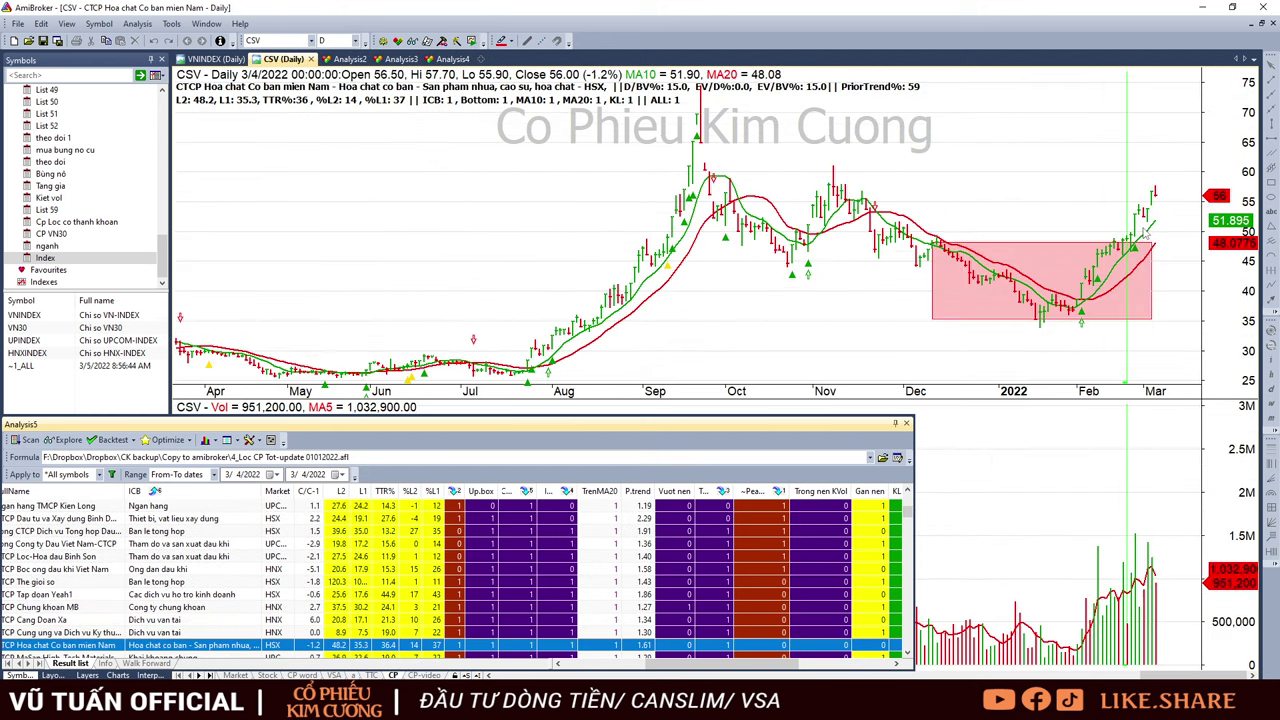
{"action": "key", "text": "Down"}
{"action": "key", "text": "Down"}
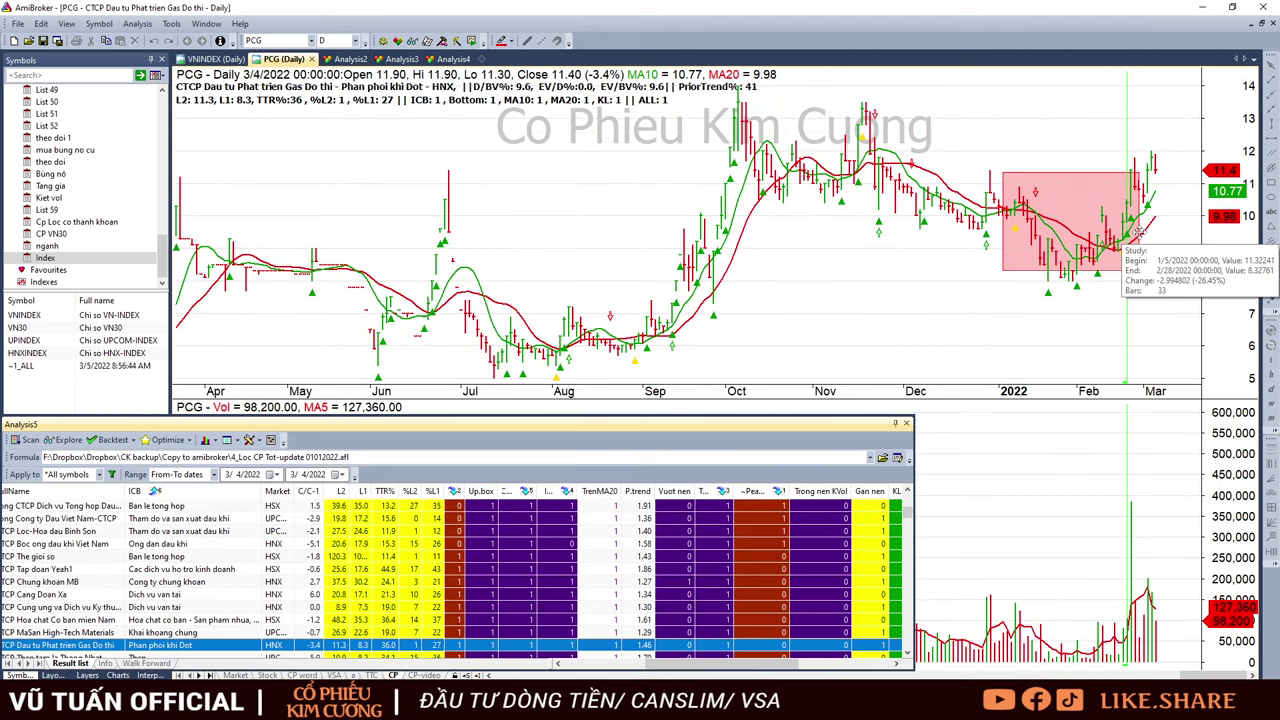
- Step through the steel stock charts from Thep tam la Thong Nhat through HSG to TLH
{"action": "key", "text": "Down"}
{"action": "key", "text": "Down"}
{"action": "key", "text": "Down"}
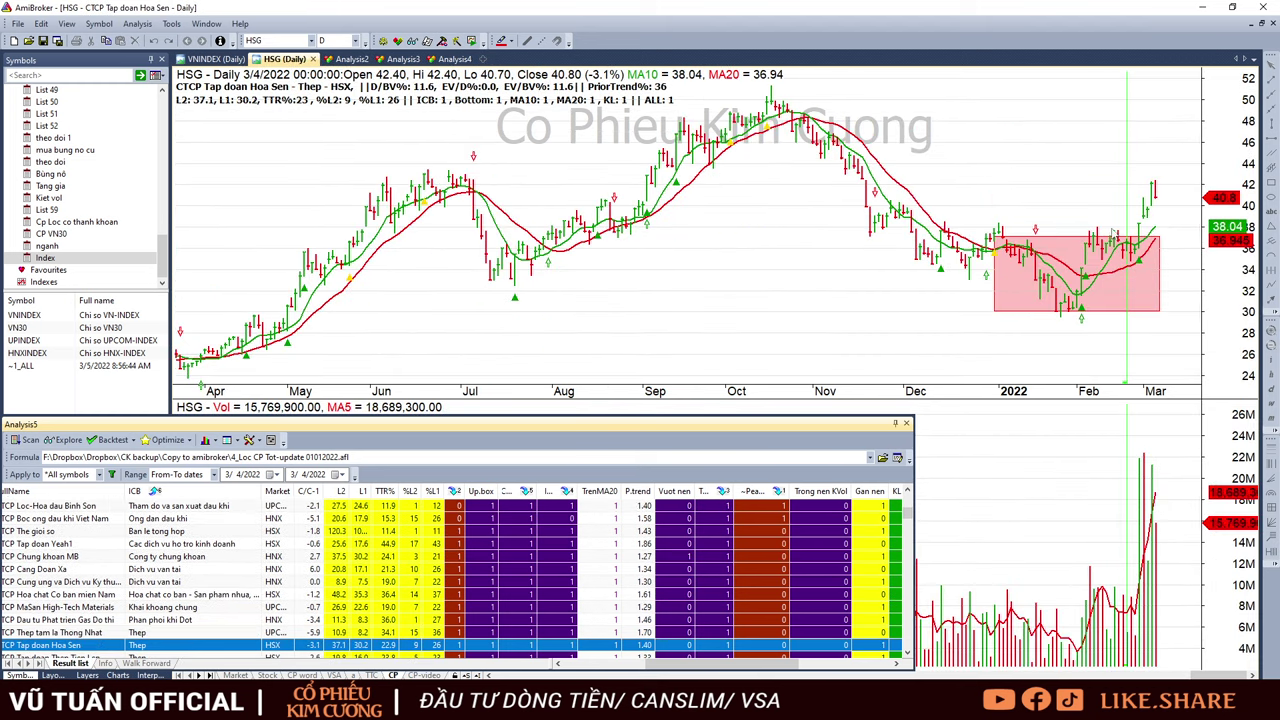
{"action": "key", "text": "Down"}
{"action": "key", "text": "Up"}
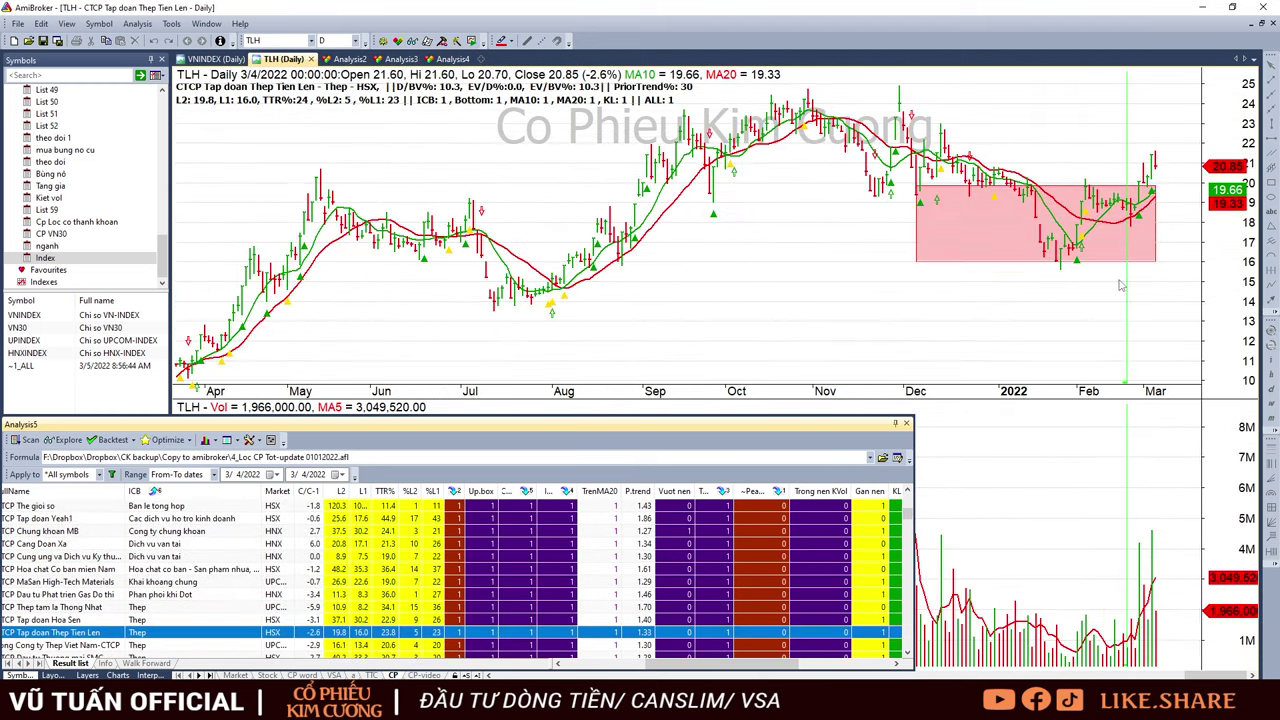
- Step through the remaining steel stocks and the transport stocks, showing the HHG and TMS charts
{"action": "key", "text": "Down"}
{"action": "key", "text": "Up"}
{"action": "key", "text": "Down"}
{"action": "key", "text": "Down"}
{"action": "key", "text": "Down"}
{"action": "key", "text": "Down"}
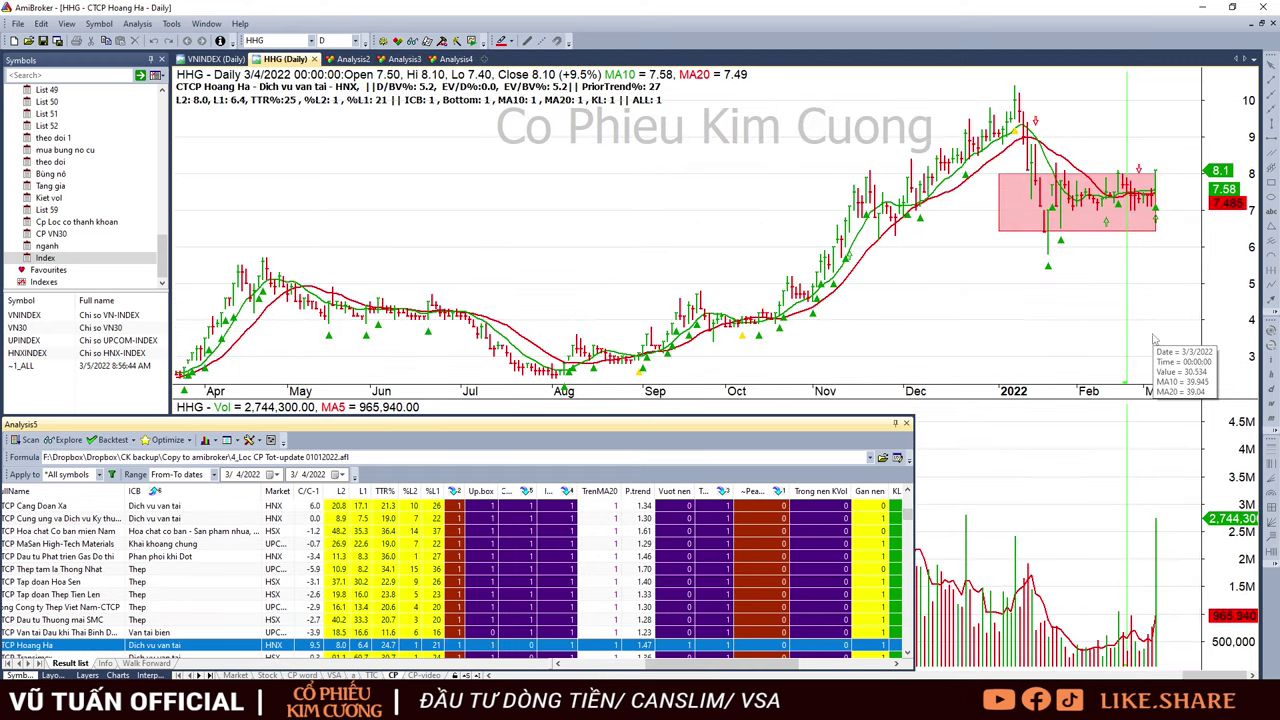
{"action": "key", "text": "Down"}
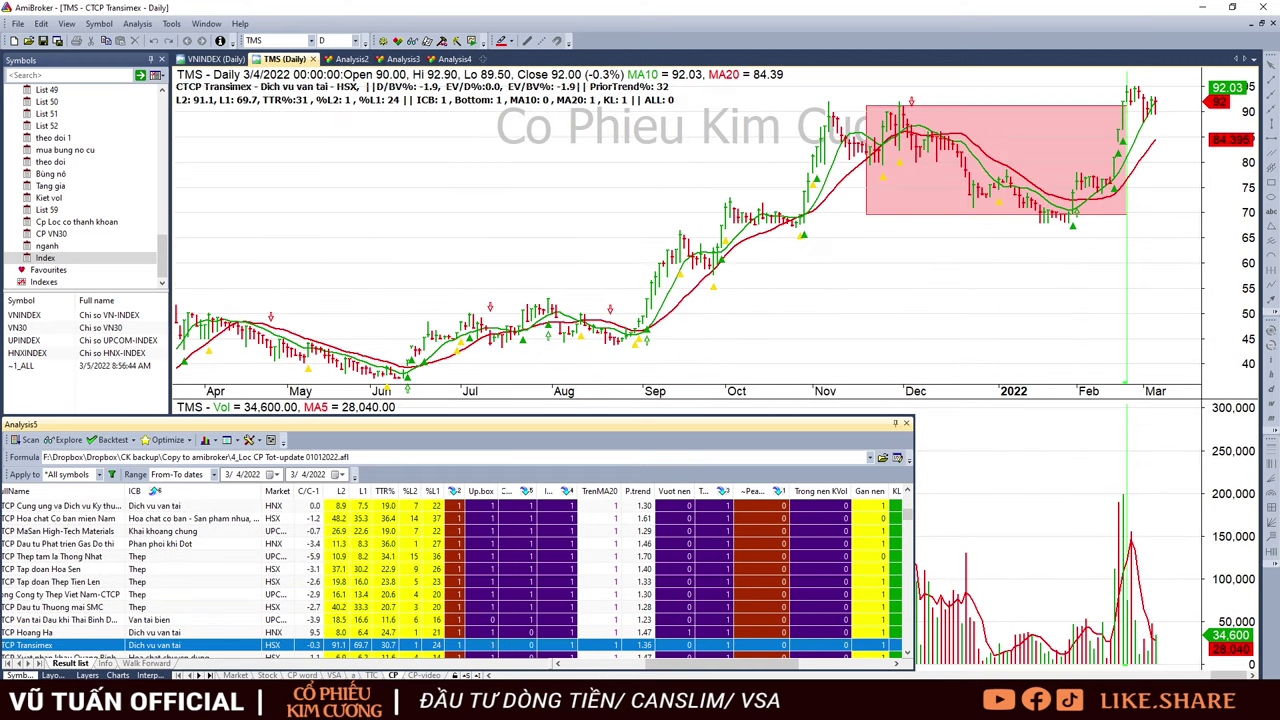
- Switch to the CP Kim Cương 07.03.2022 workbook in Excel and highlight the Kim Cương, CANSLIM OK and VSA OK stock groups in turn
{"action": "key", "text": "alt+Tab"}
{"action": "scroll", "coordinate": [290, 420], "scroll_direction": "down", "scroll_amount": 5}
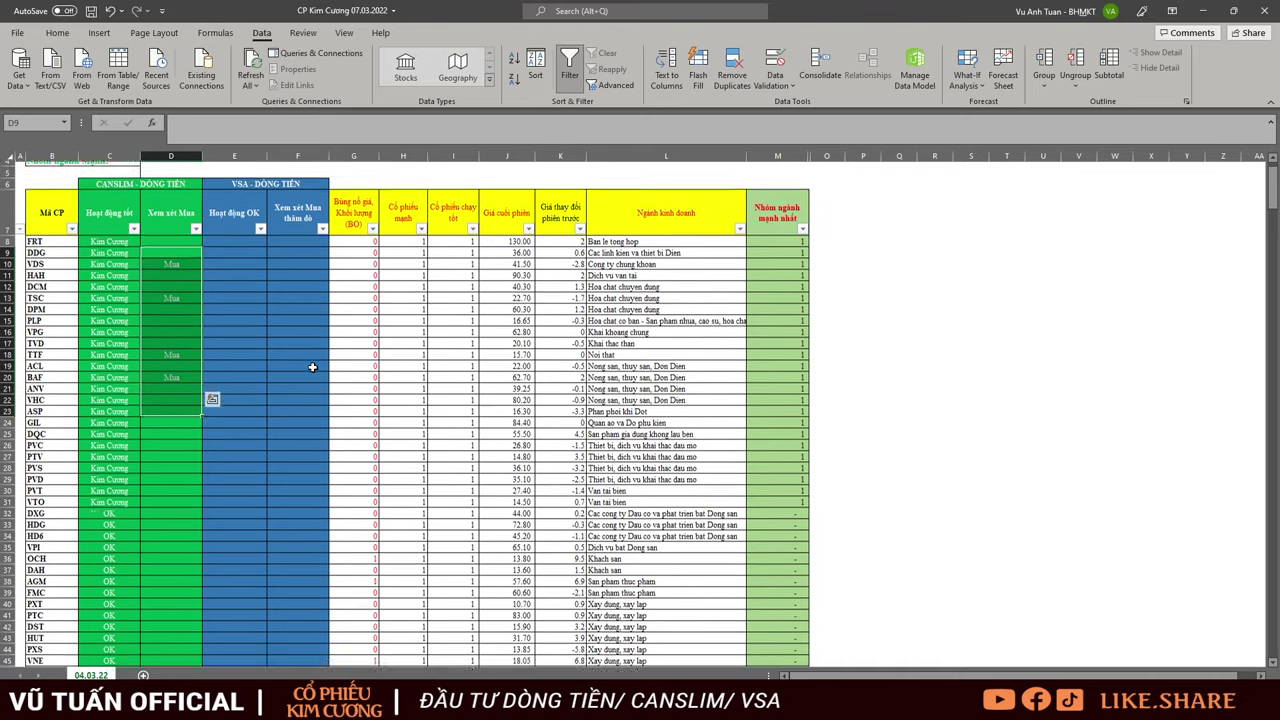
{"action": "left_click_drag", "start_coordinate": [34, 214], "coordinate": [110, 472]}
{"action": "scroll", "coordinate": [115, 420], "scroll_direction": "down", "scroll_amount": 4}
{"action": "left_click_drag", "start_coordinate": [110, 316], "coordinate": [100, 540]}
{"action": "scroll", "coordinate": [106, 531], "scroll_direction": "down", "scroll_amount": 5}
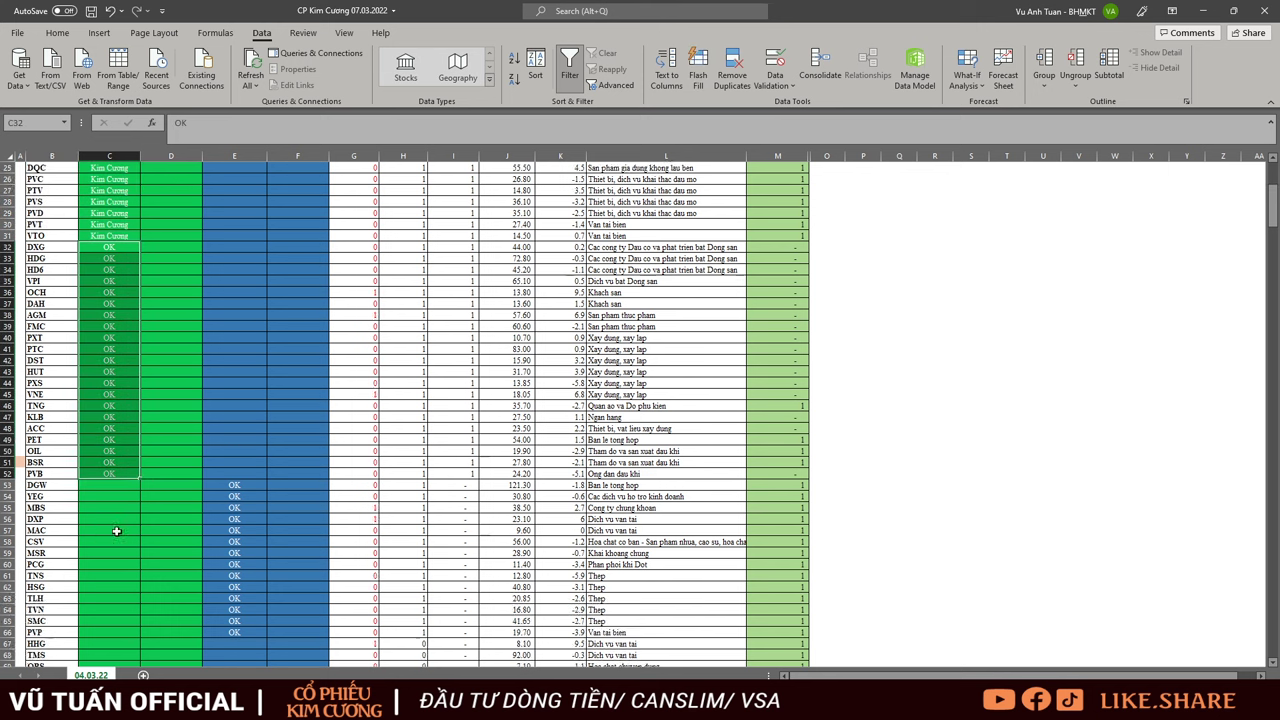
{"action": "left_click_drag", "start_coordinate": [234, 383], "coordinate": [234, 530]}
- Highlight the market strategy note, the strongest-industry column values and the CANSLIM cells of the Kim Cương stocks from DDG to PVS
{"action": "scroll", "coordinate": [808, 378], "scroll_direction": "up", "scroll_amount": 7}
{"action": "scroll", "coordinate": [808, 378], "scroll_direction": "up", "scroll_amount": 4}
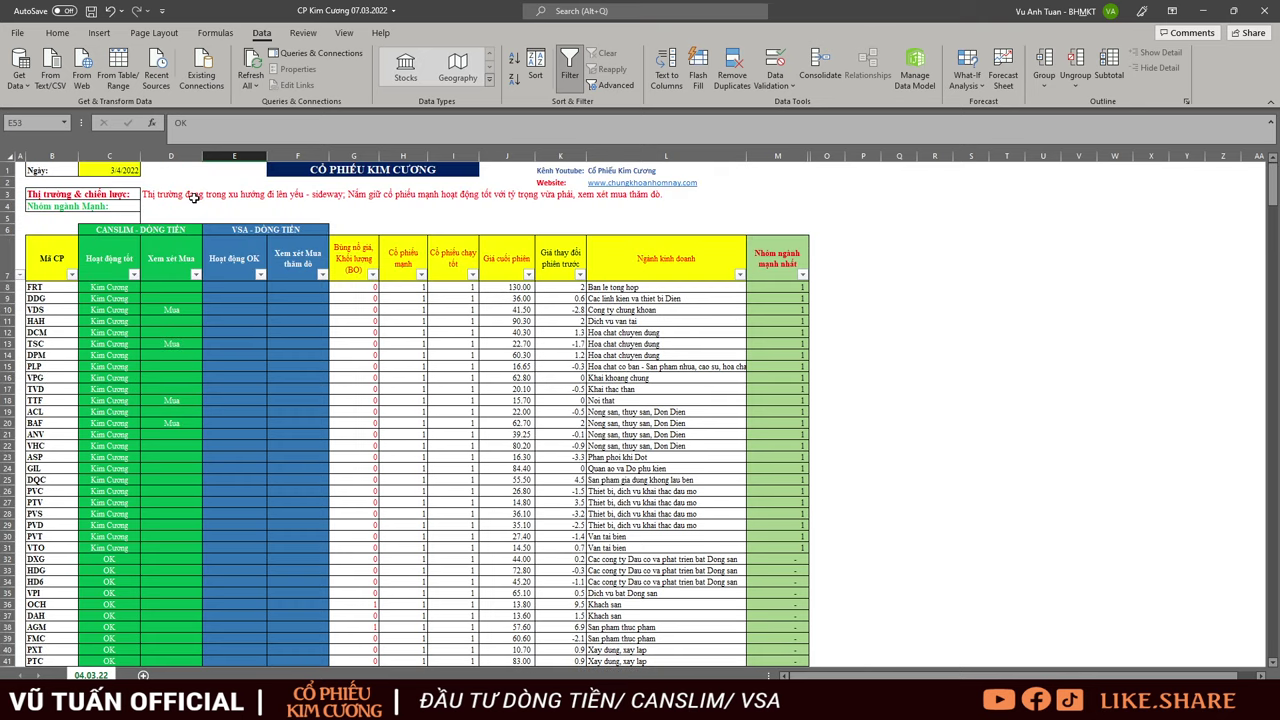
{"action": "left_click_drag", "start_coordinate": [194, 197], "coordinate": [320, 196]}
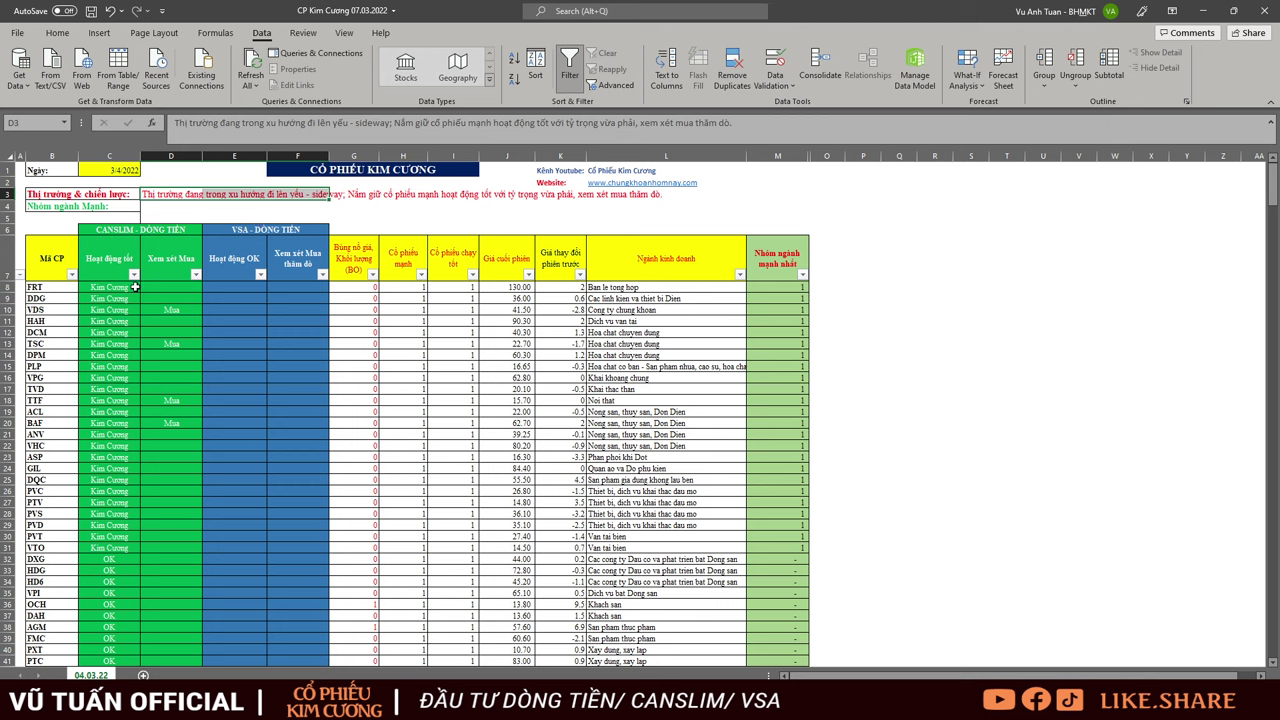
{"action": "left_click_drag", "start_coordinate": [790, 296], "coordinate": [780, 509]}
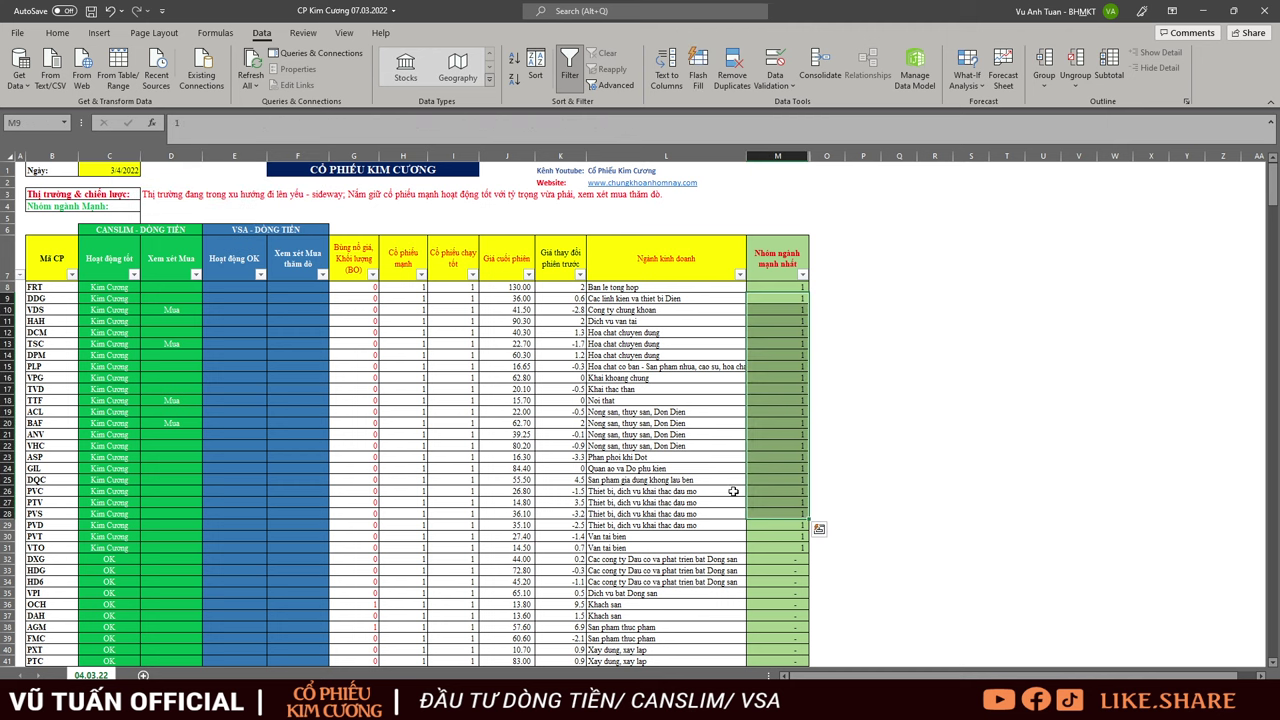
{"action": "left_click_drag", "start_coordinate": [109, 298], "coordinate": [170, 513]}
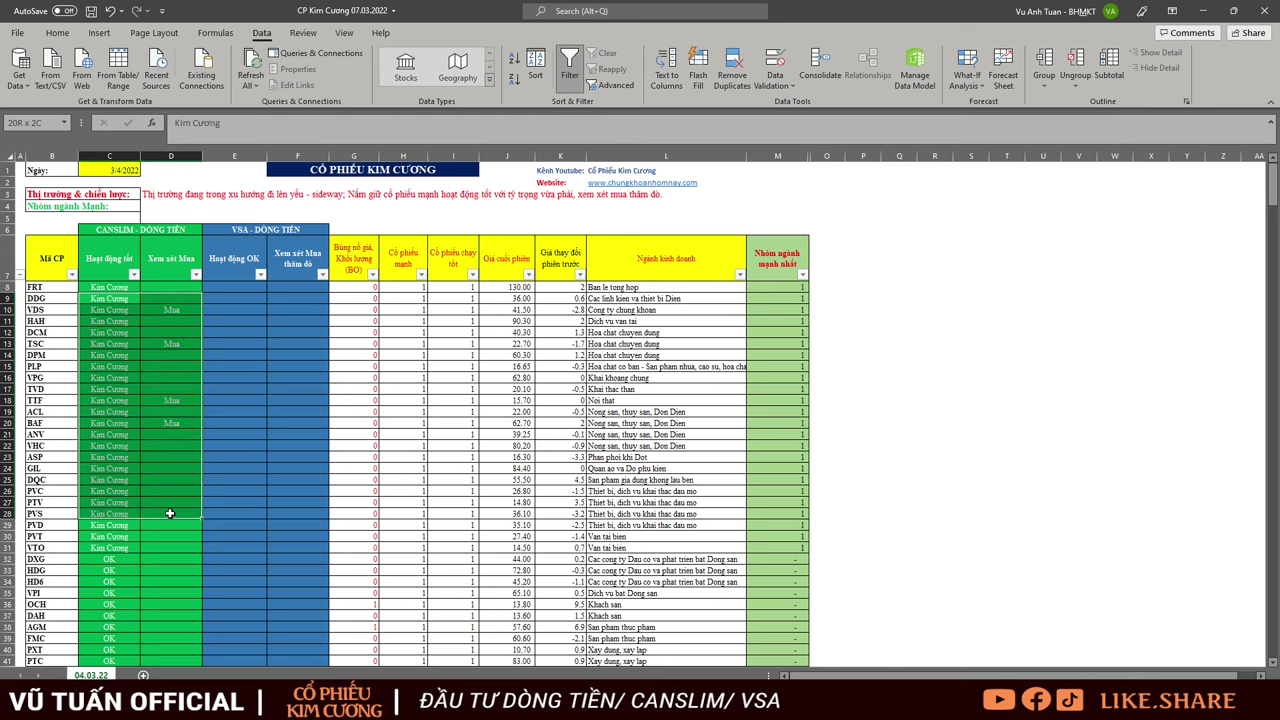
- Look over the stock list from the Kim Cương group down to the VSA group and back to the header
{"action": "scroll", "coordinate": [333, 495], "scroll_direction": "down", "scroll_amount": 6}
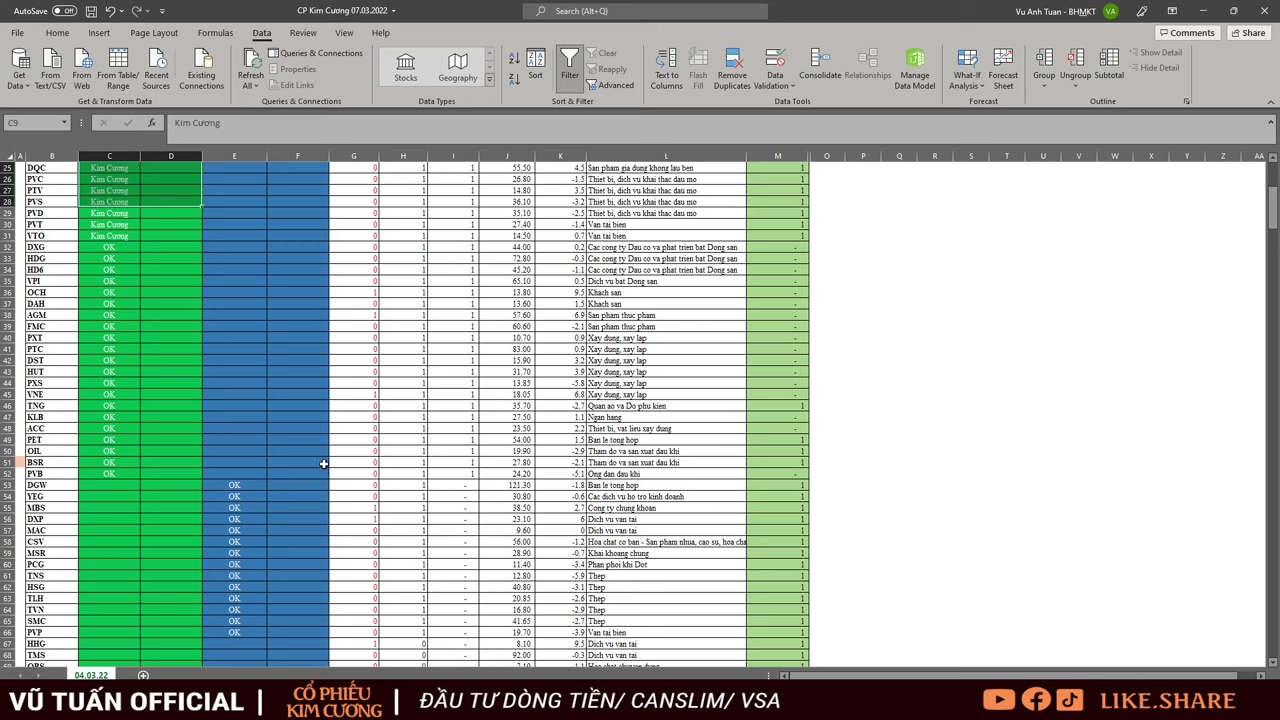
{"action": "scroll", "coordinate": [190, 490], "scroll_direction": "up", "scroll_amount": 8}
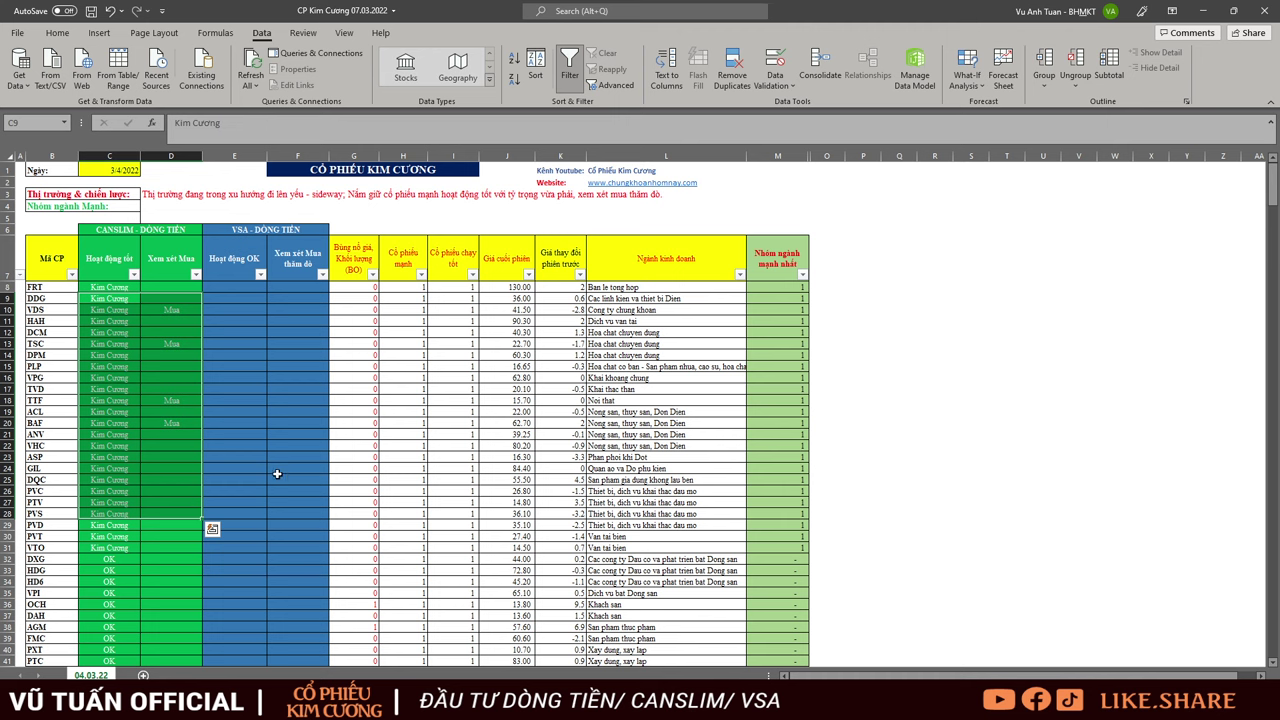
{"action": "scroll", "coordinate": [497, 364], "scroll_direction": "down", "scroll_amount": 4}
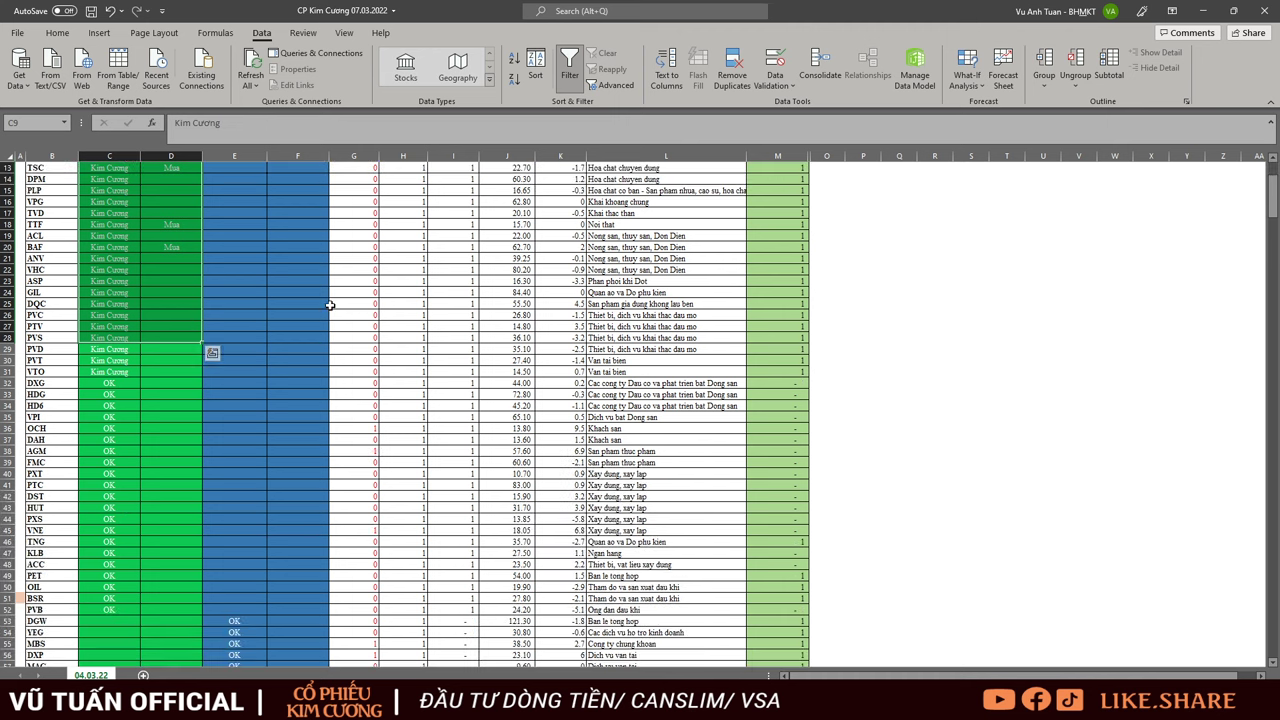
{"action": "scroll", "coordinate": [206, 348], "scroll_direction": "up", "scroll_amount": 1}
{"action": "scroll", "coordinate": [204, 350], "scroll_direction": "up", "scroll_amount": 1}
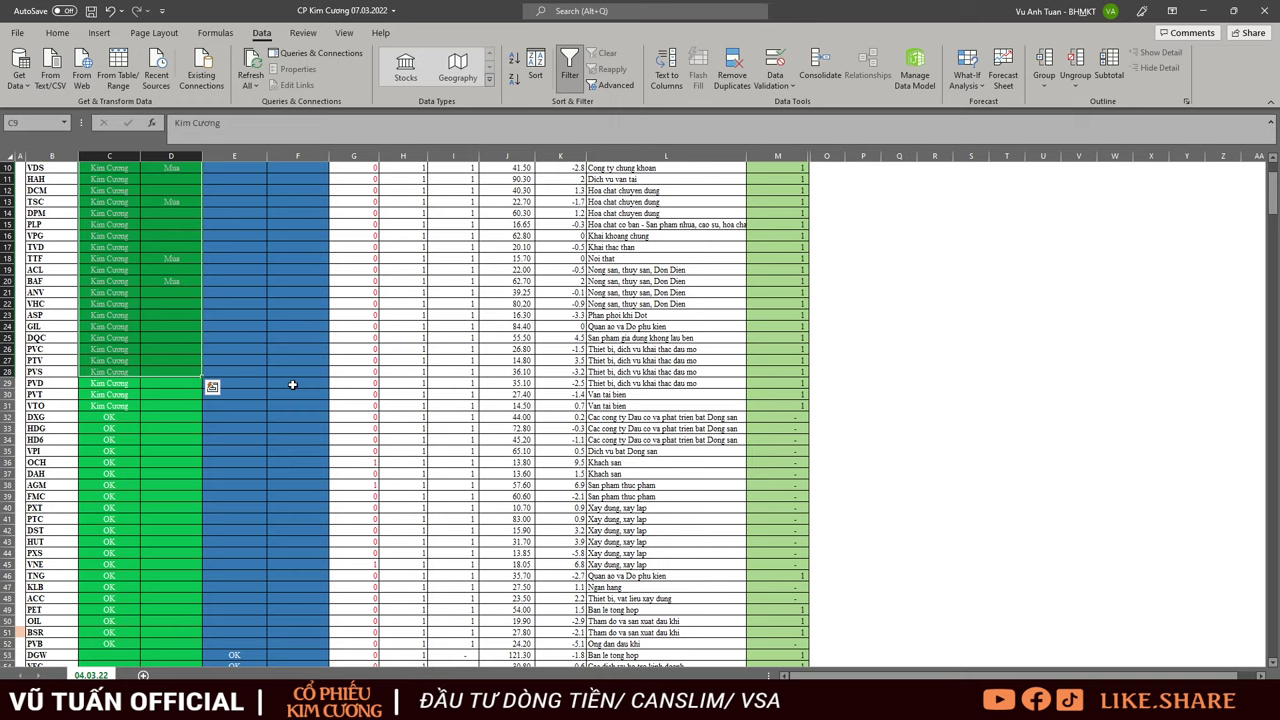
{"action": "scroll", "coordinate": [315, 393], "scroll_direction": "up", "scroll_amount": 2}
{"action": "scroll", "coordinate": [317, 394], "scroll_direction": "up", "scroll_amount": 1}
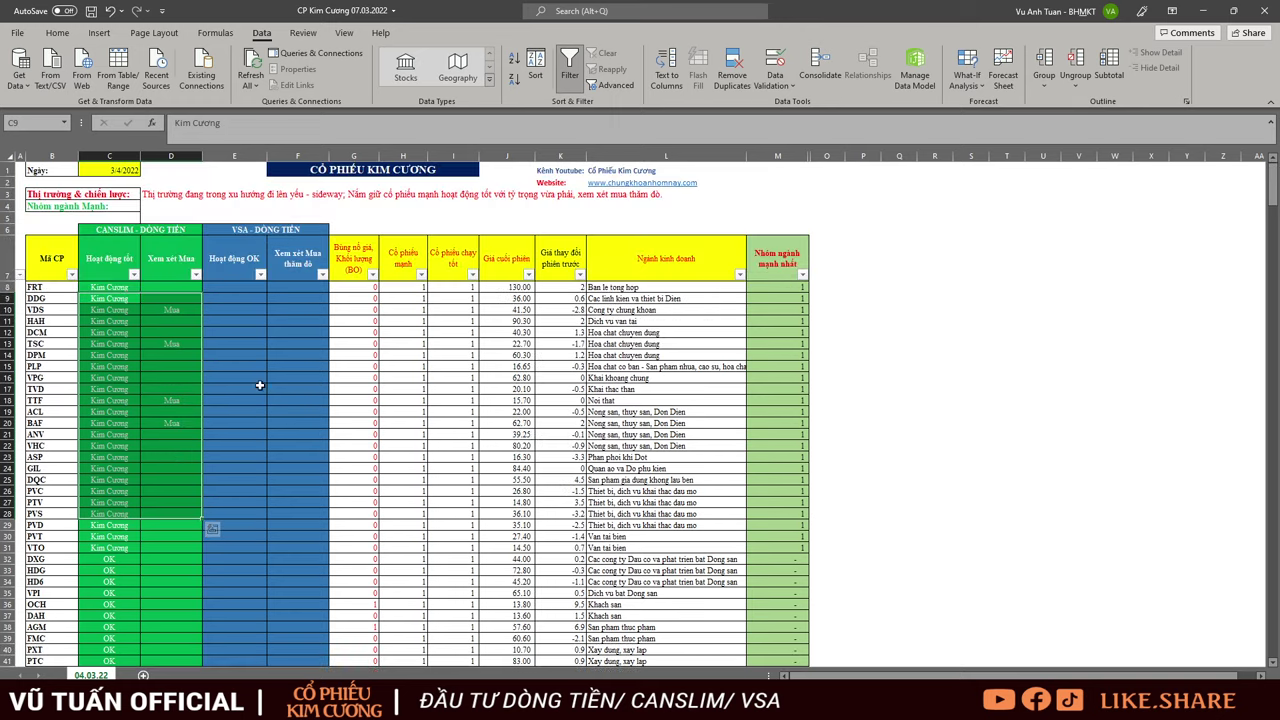
- Highlight the full Kim Cương rows through VTO, first with the header and again from DDG, and deselect them after comparing the OK rows
{"action": "left_click_drag", "start_coordinate": [47, 262], "coordinate": [776, 548]}
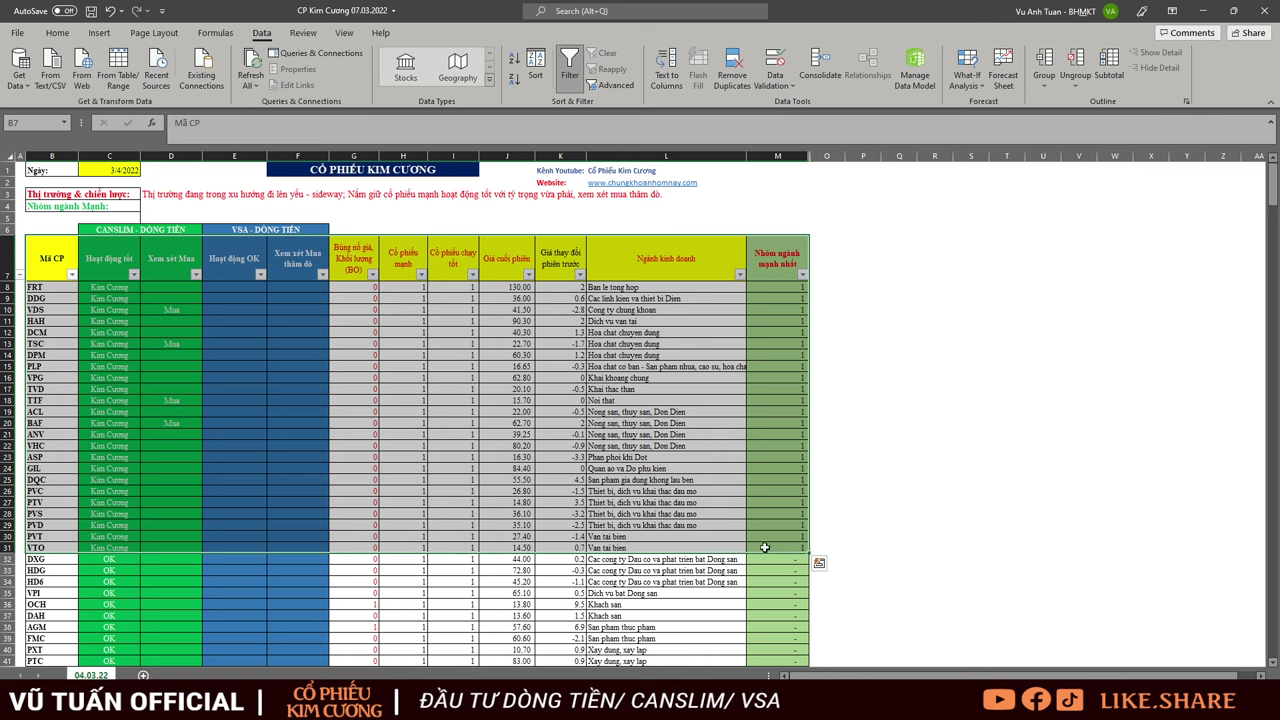
{"action": "left_click_drag", "start_coordinate": [50, 298], "coordinate": [845, 552]}
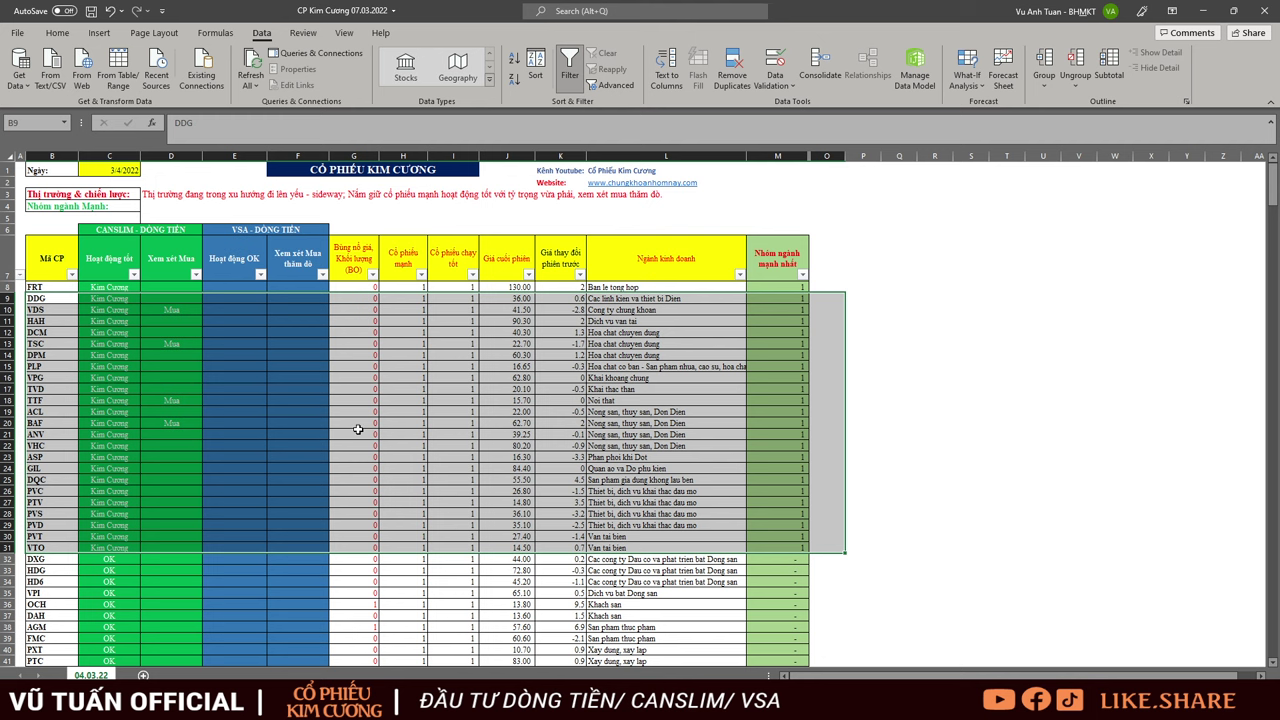
{"action": "scroll", "coordinate": [358, 430], "scroll_direction": "down", "scroll_amount": 3}
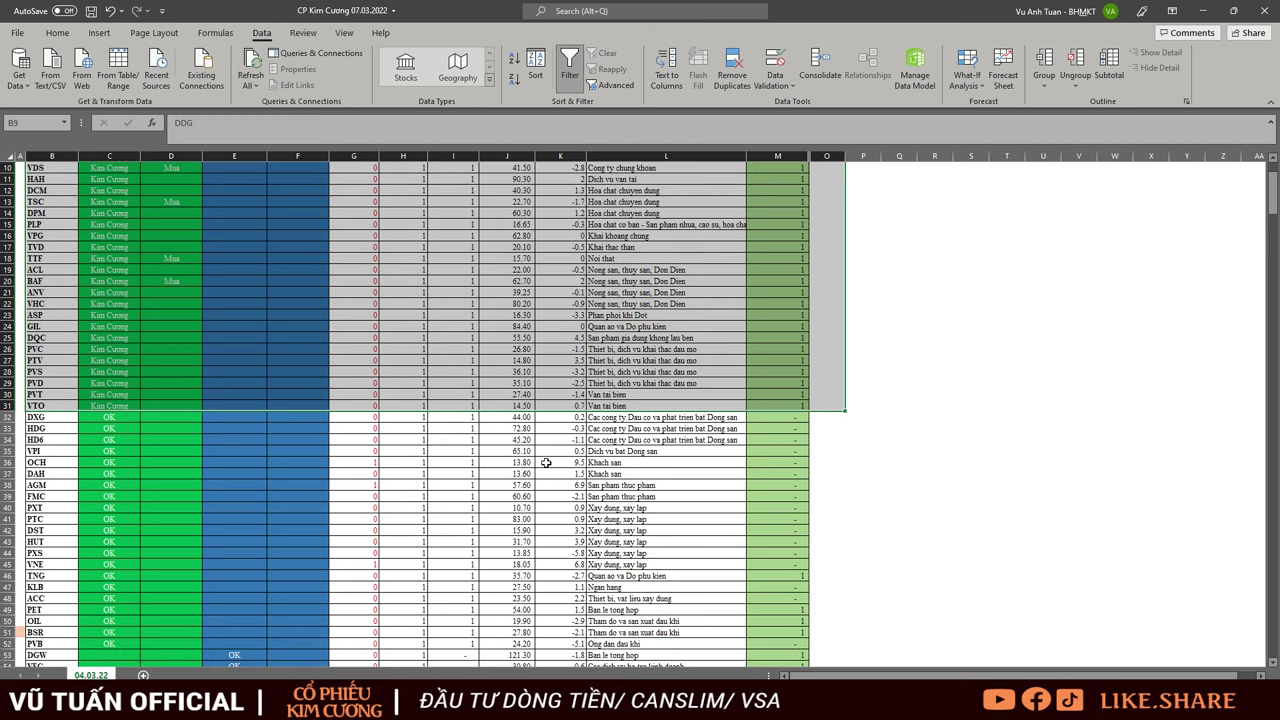
{"action": "scroll", "coordinate": [562, 453], "scroll_direction": "up", "scroll_amount": 3}
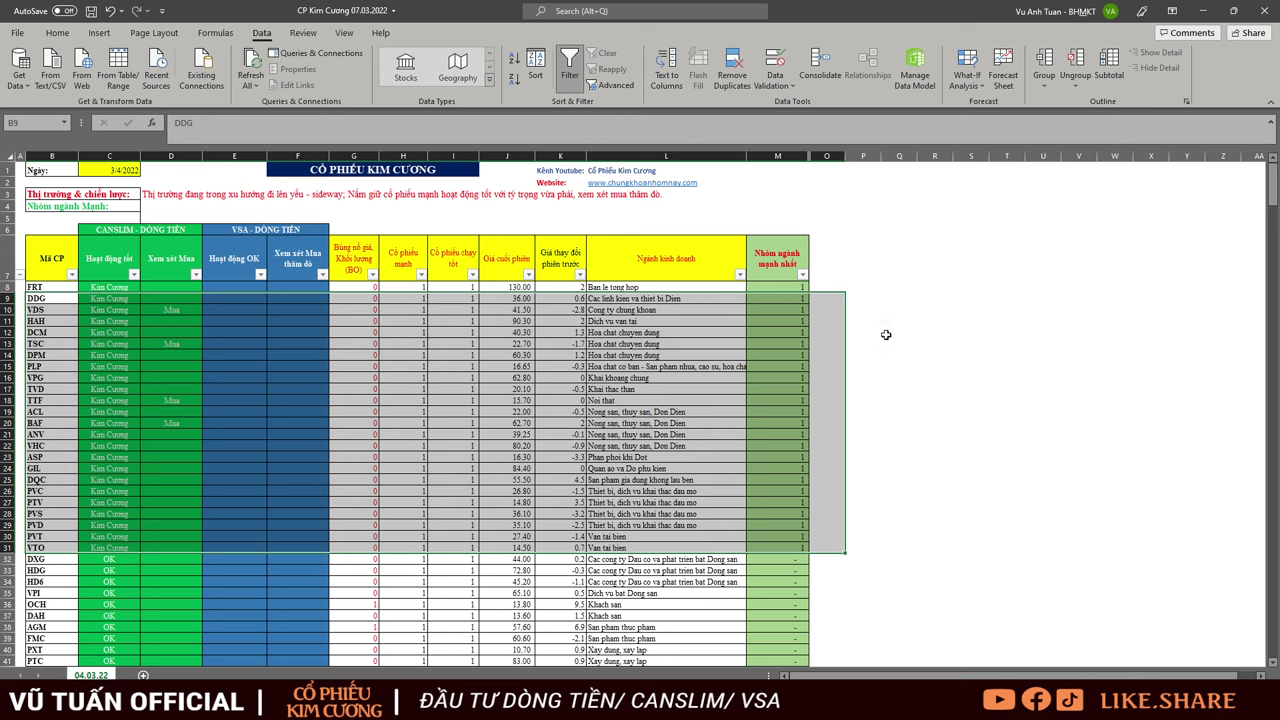
{"action": "left_click", "coordinate": [957, 292]}
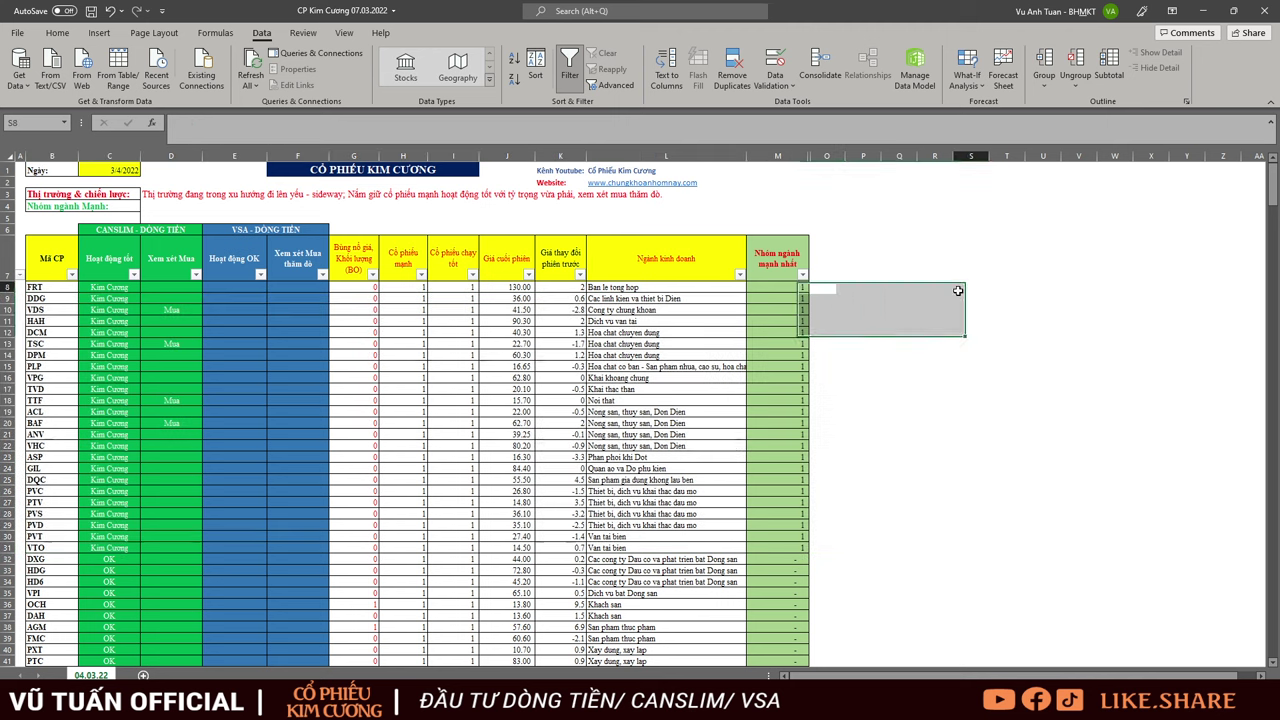